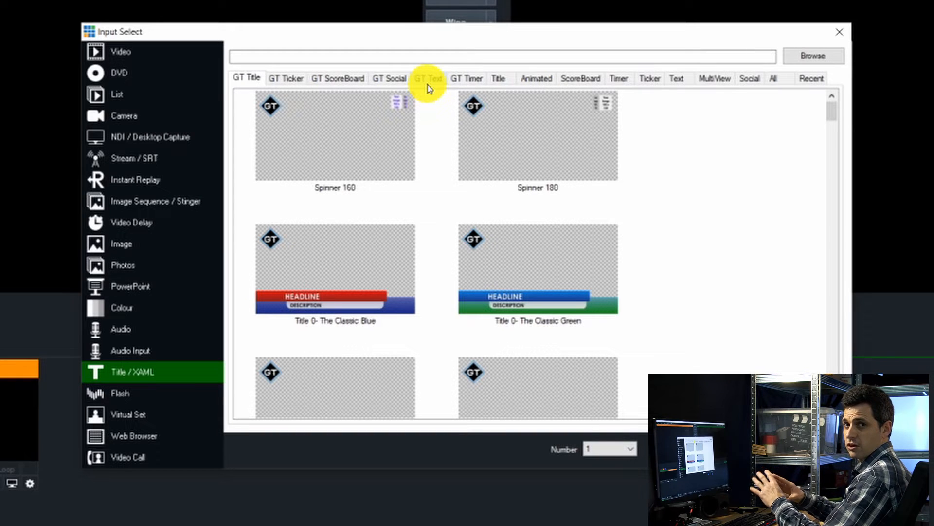
- Browse the Title and Animated template categories, add the TickerHD ticker as input 1, and close its Title Editor
{"action": "left_click", "coordinate": [499, 84]}
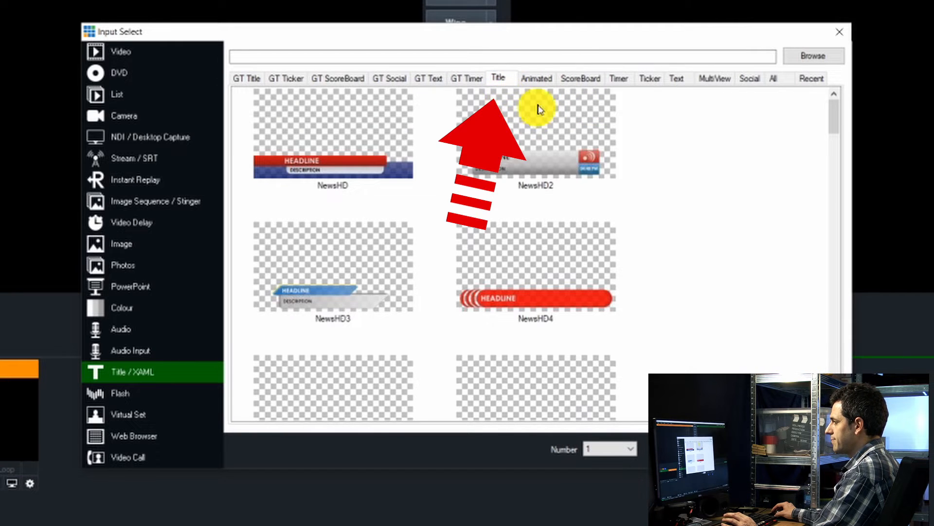
{"action": "left_click", "coordinate": [538, 78]}
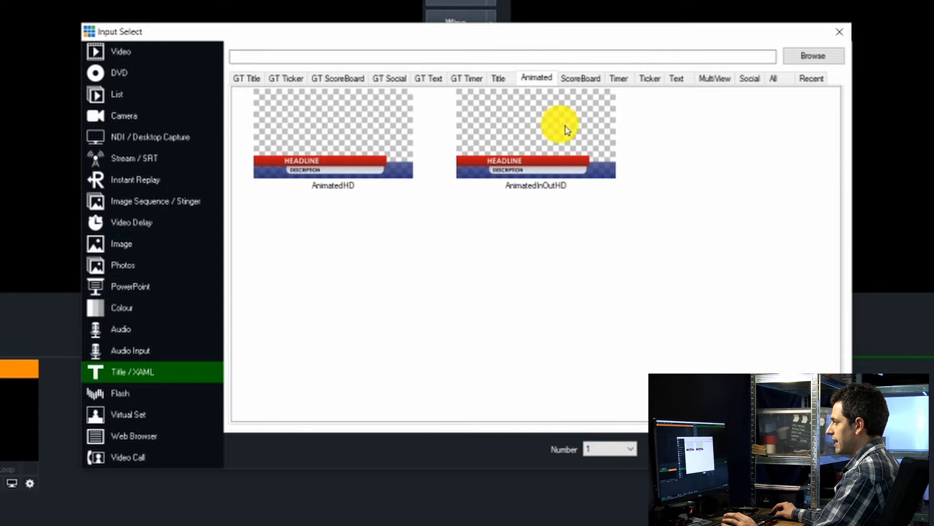
{"action": "left_click", "coordinate": [650, 79]}
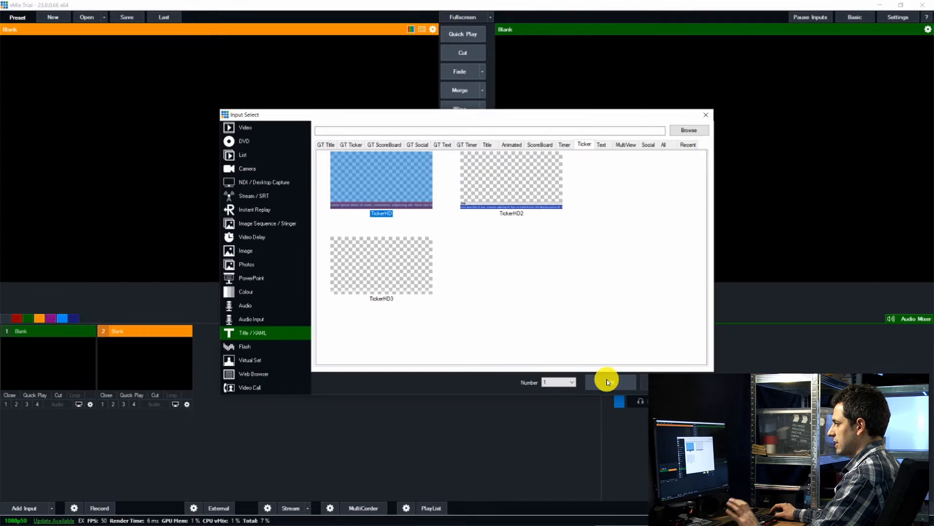
{"action": "left_click", "coordinate": [680, 441]}
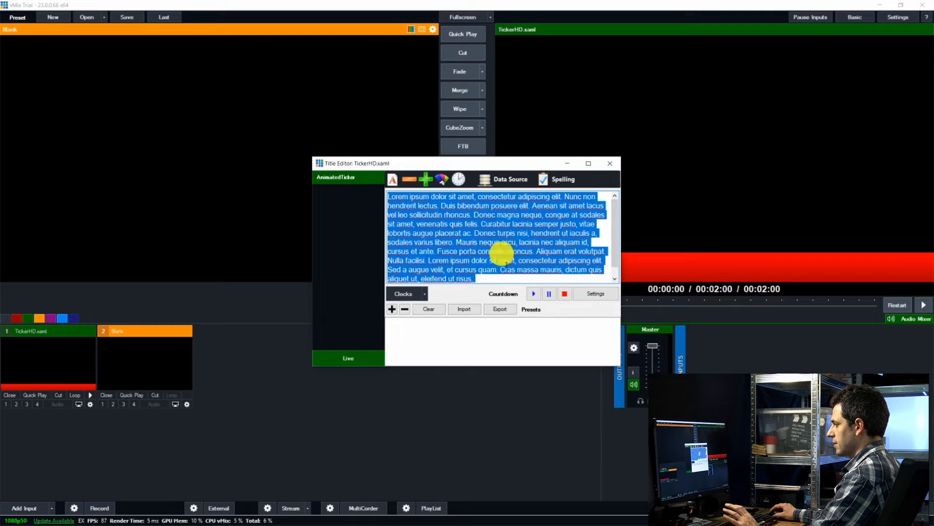
{"action": "left_click", "coordinate": [609, 165]}
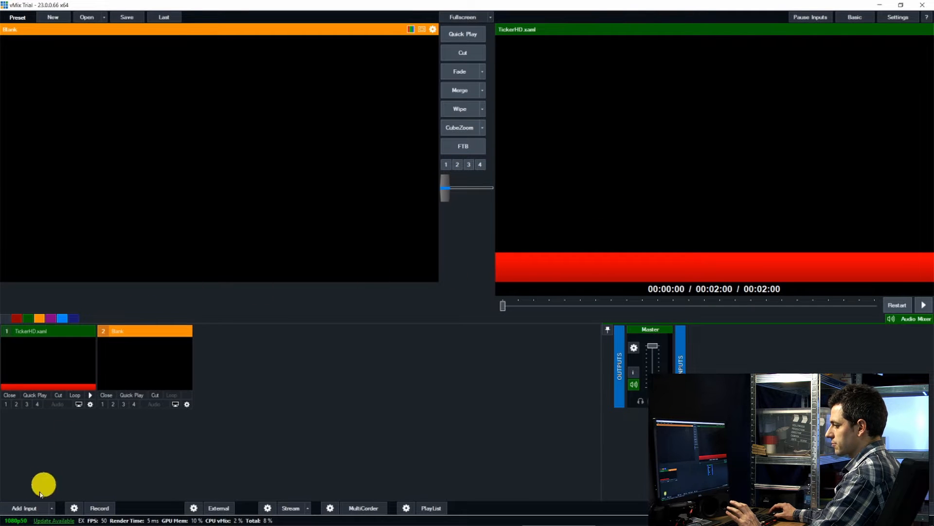
- Add the Title2Red template from the standard Title category as a new input
{"action": "left_click", "coordinate": [27, 509]}
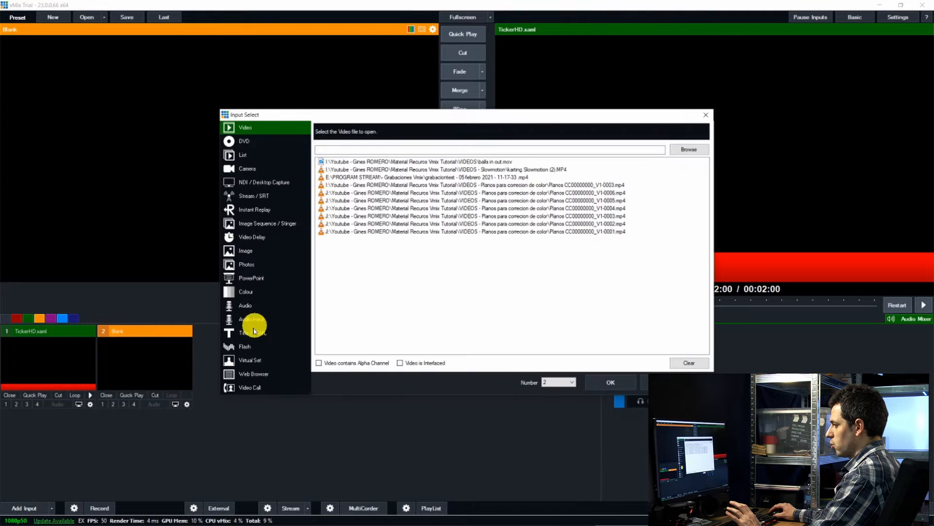
{"action": "left_click", "coordinate": [266, 334]}
{"action": "left_click", "coordinate": [487, 145]}
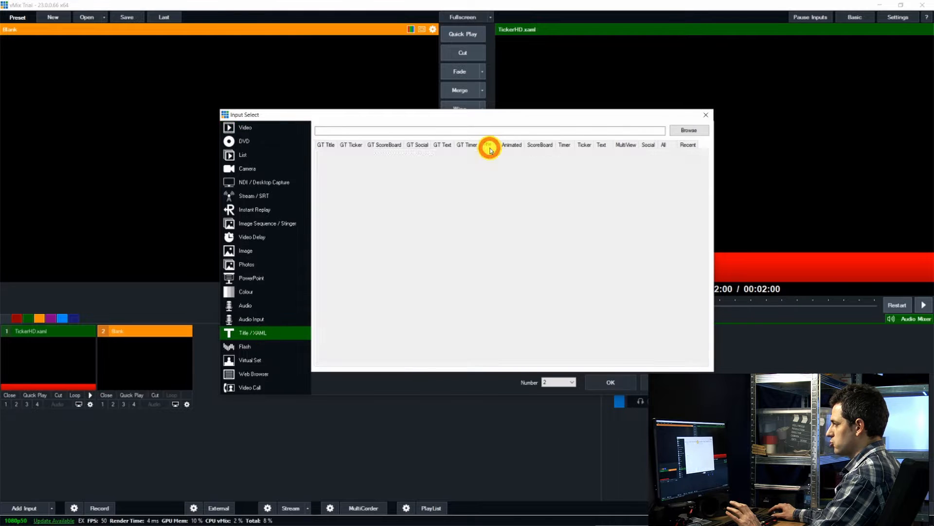
{"action": "scroll", "coordinate": [467, 199], "scroll_direction": "down", "scroll_amount": 6}
{"action": "scroll", "coordinate": [458, 210], "scroll_direction": "up", "scroll_amount": 6}
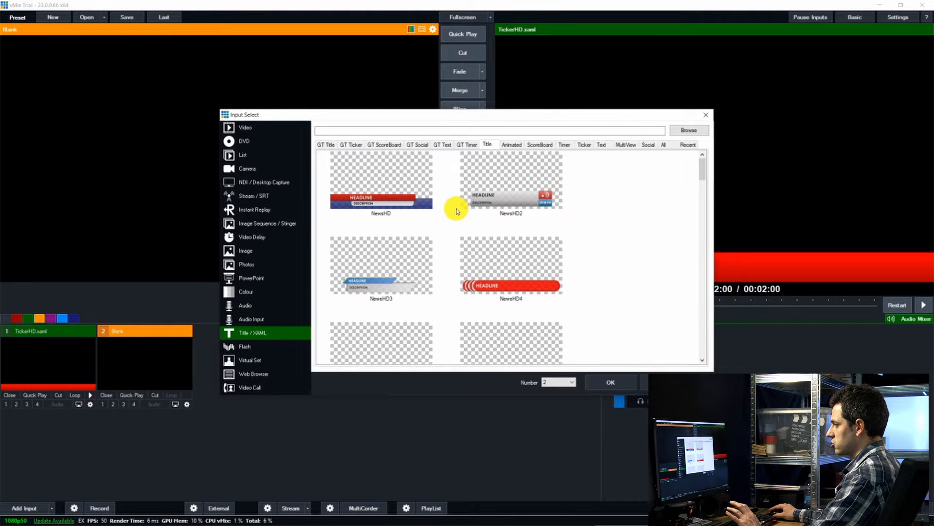
{"action": "scroll", "coordinate": [636, 235], "scroll_direction": "down", "scroll_amount": 15}
{"action": "scroll", "coordinate": [627, 237], "scroll_direction": "up", "scroll_amount": 10}
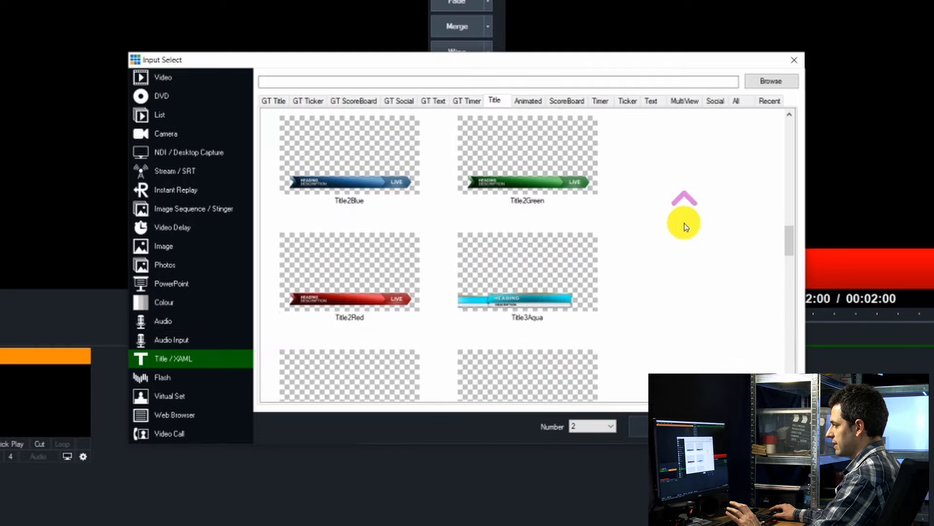
{"action": "scroll", "coordinate": [685, 226], "scroll_direction": "down", "scroll_amount": 10}
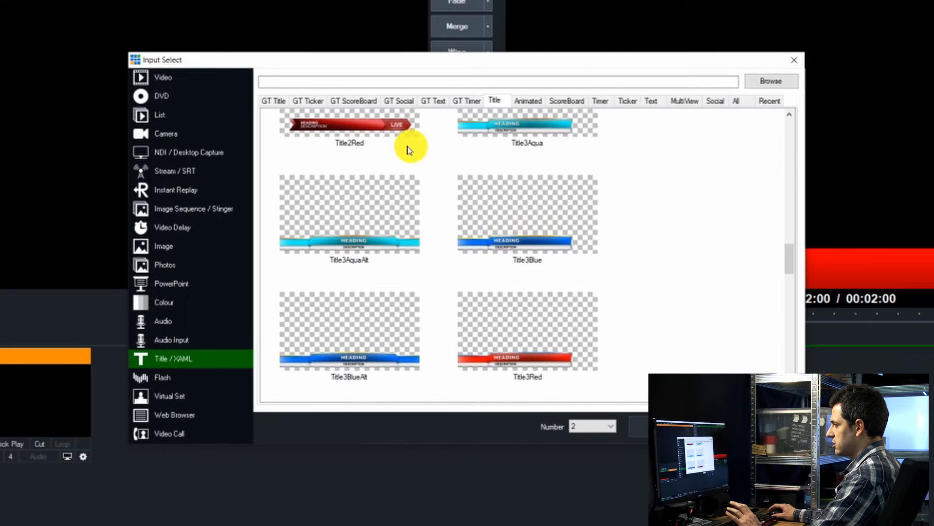
{"action": "left_click", "coordinate": [375, 129]}
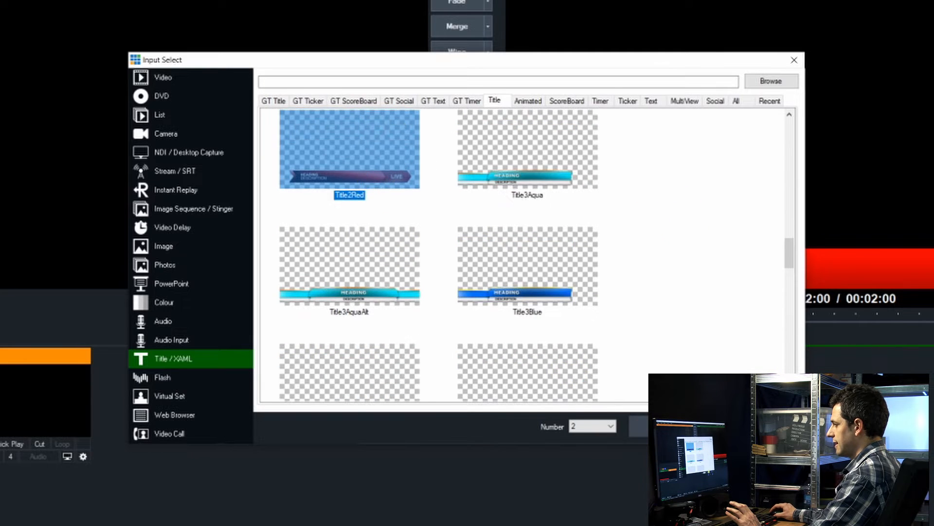
{"action": "key", "text": "Return"}
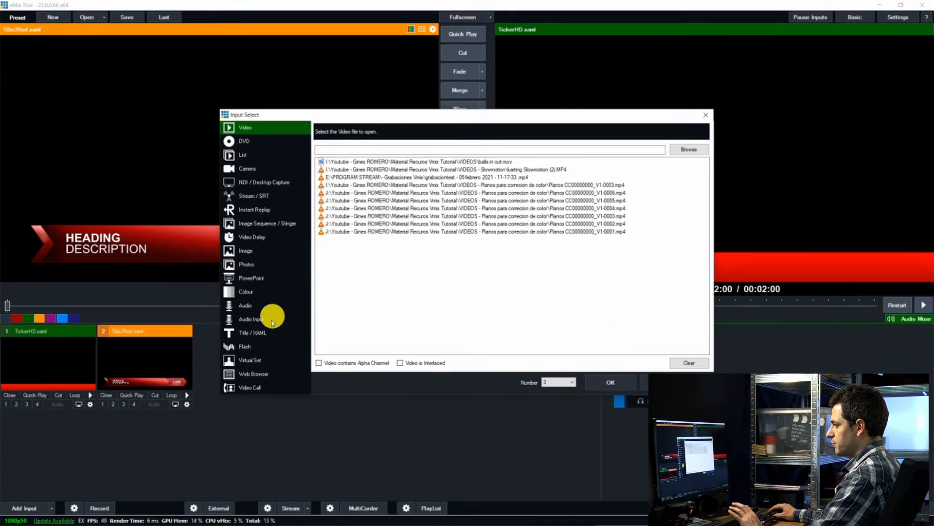
- Add the GT title "Title 0- The Classic Blue" as a new input and close its Title Editor
{"action": "left_click", "coordinate": [267, 333]}
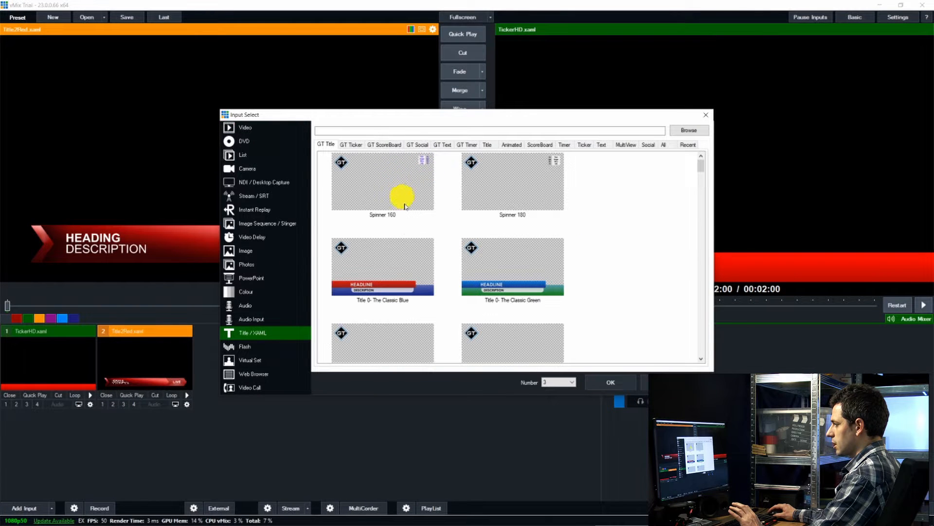
{"action": "left_click", "coordinate": [401, 278]}
{"action": "left_click", "coordinate": [623, 380]}
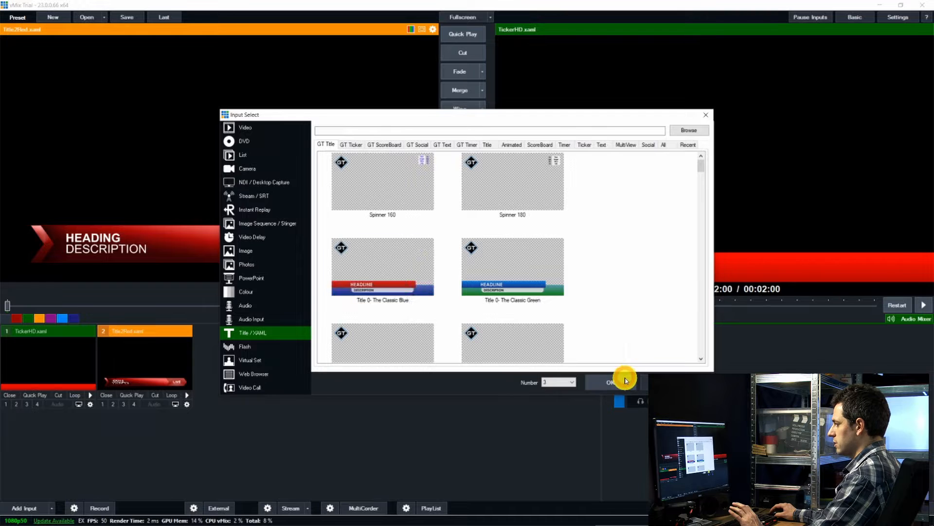
{"action": "left_click", "coordinate": [610, 163]}
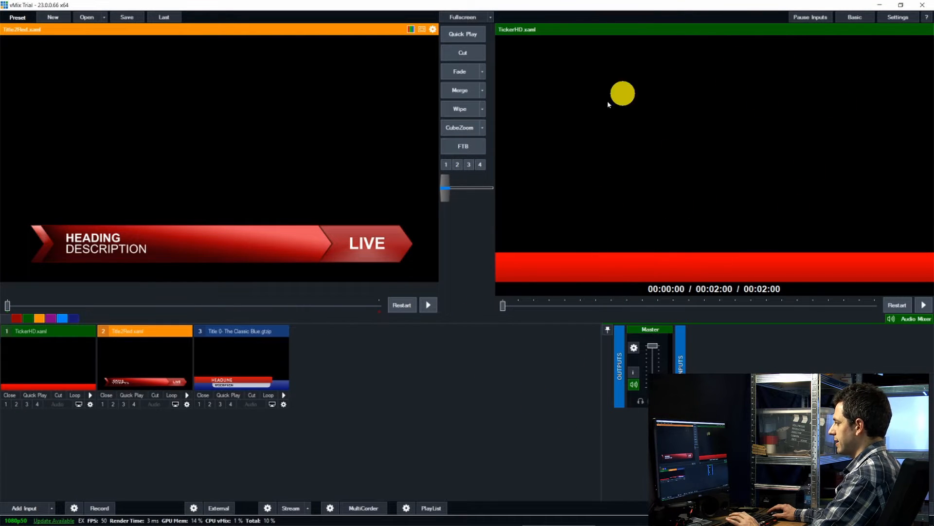
- Play the TickerHD ticker in the preview and remove its input
{"action": "left_click", "coordinate": [34, 365]}
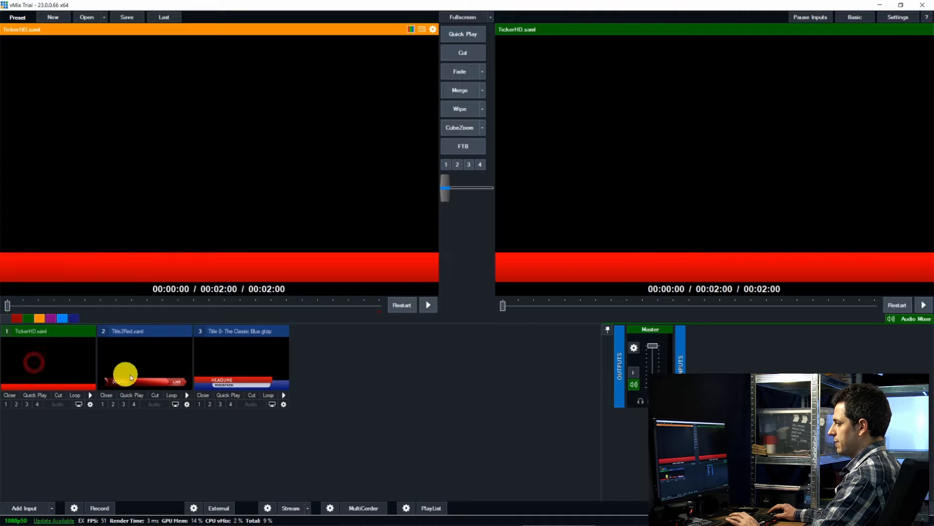
{"action": "left_click", "coordinate": [88, 395]}
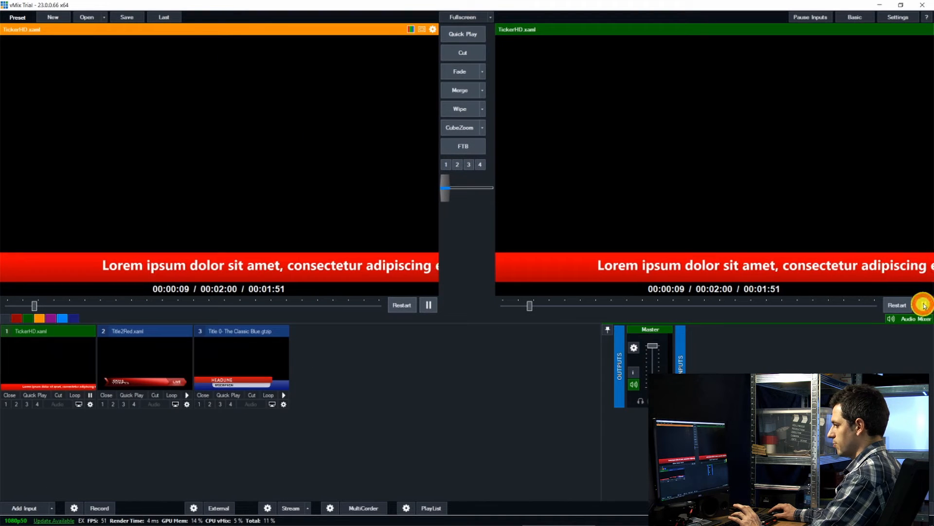
{"action": "left_click", "coordinate": [7, 396]}
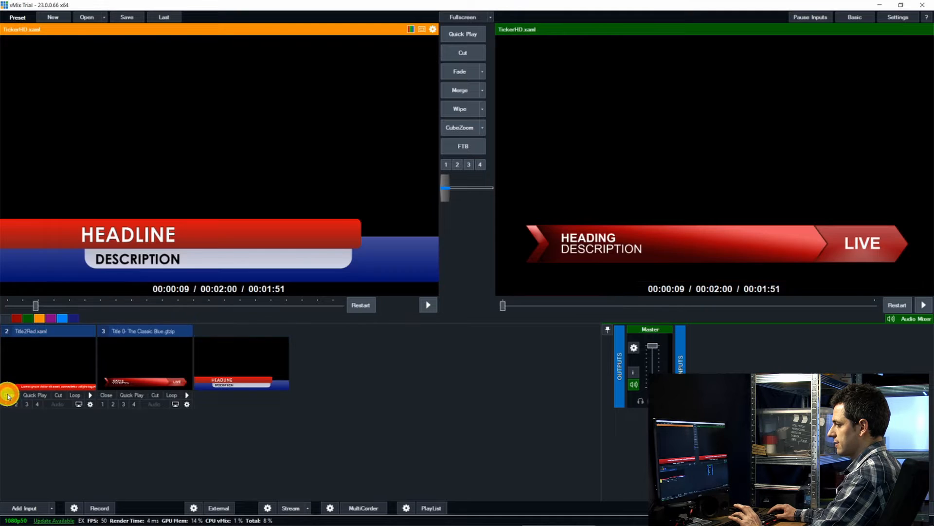
- Preview the Title2Red and Title 0- The Classic Blue inputs, and cut the Classic Blue title to the output
{"action": "left_click", "coordinate": [40, 354]}
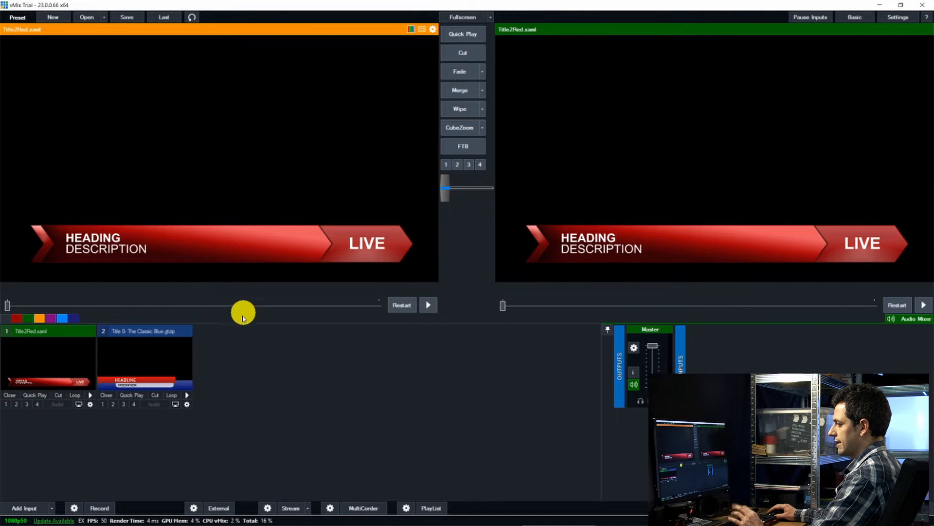
{"action": "left_click", "coordinate": [158, 358]}
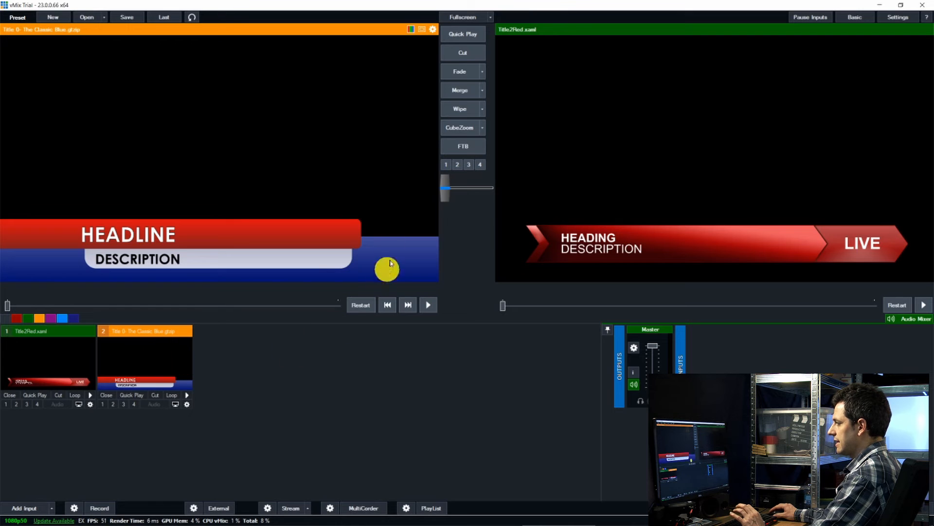
{"action": "left_click", "coordinate": [460, 54]}
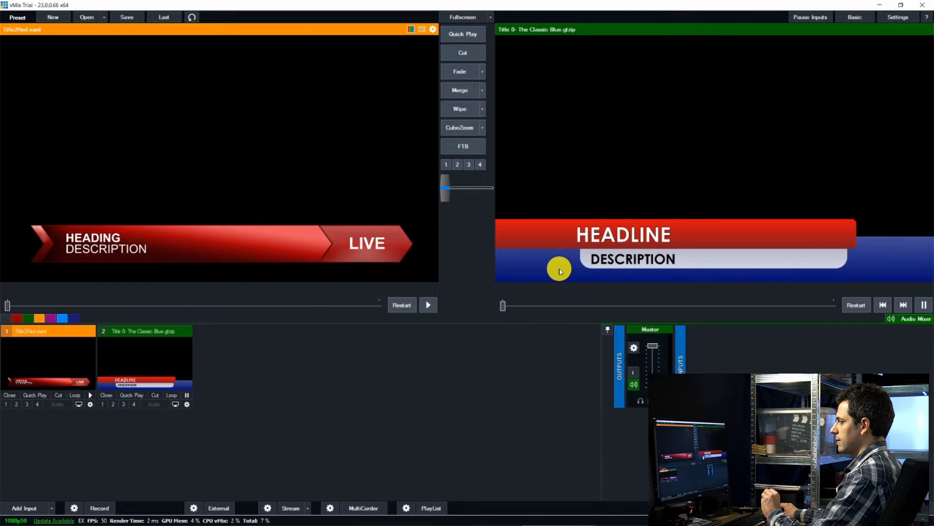
- Remove the Title 0- The Classic Blue and Title2Red inputs
{"action": "left_click", "coordinate": [106, 395]}
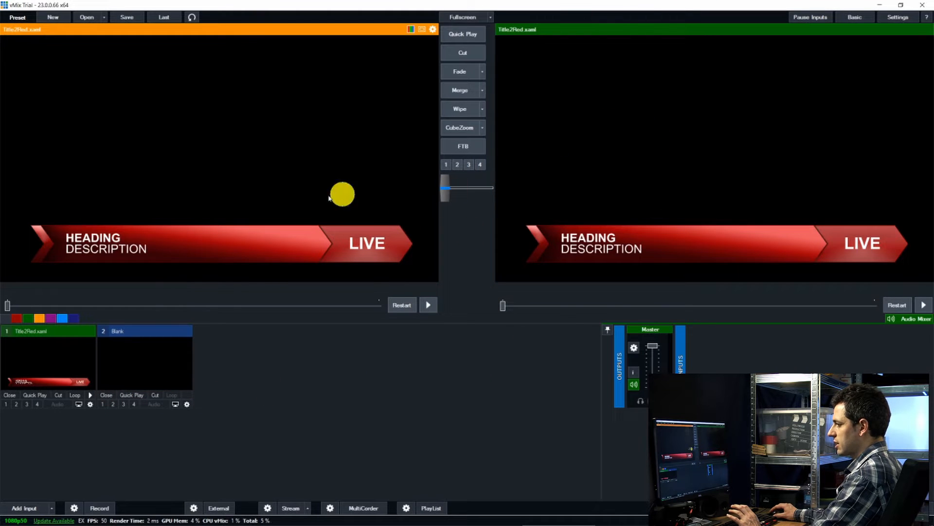
{"action": "left_click", "coordinate": [4, 396]}
- Add the Title13 template from the standard Title category as input 1
{"action": "left_click", "coordinate": [24, 507]}
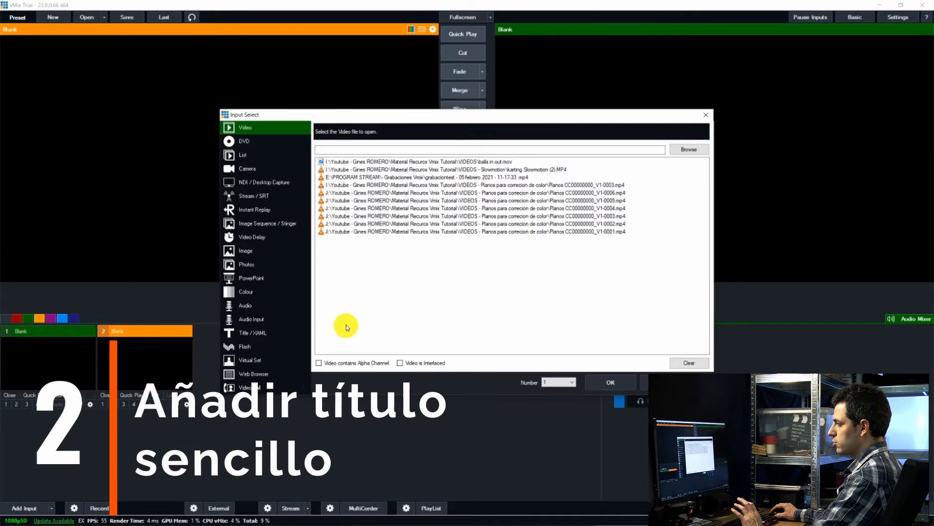
{"action": "left_click", "coordinate": [276, 334]}
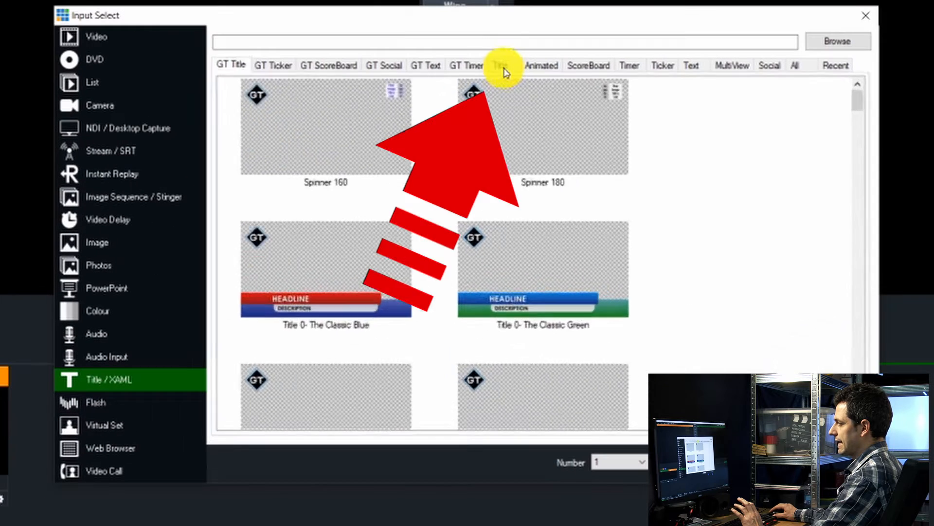
{"action": "left_click", "coordinate": [488, 145]}
{"action": "scroll", "coordinate": [659, 161], "scroll_direction": "down", "scroll_amount": 15}
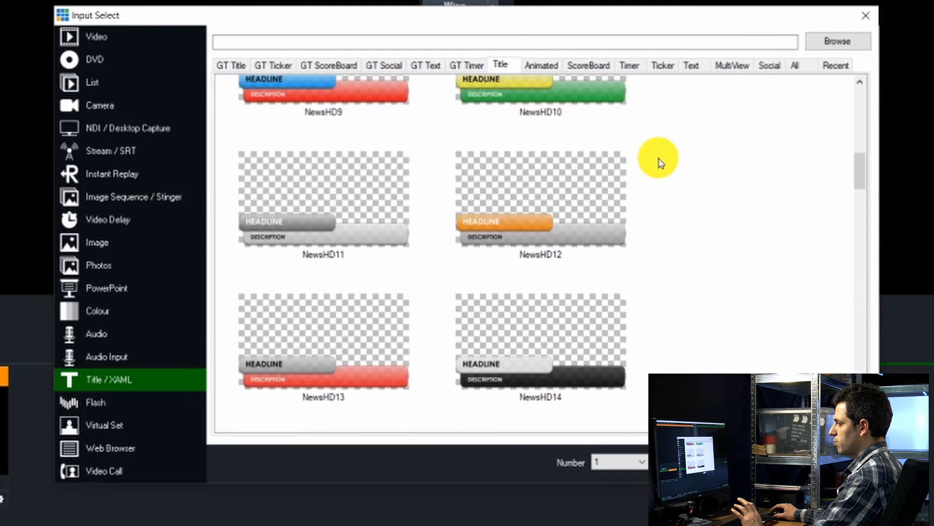
{"action": "scroll", "coordinate": [660, 162], "scroll_direction": "down", "scroll_amount": 10}
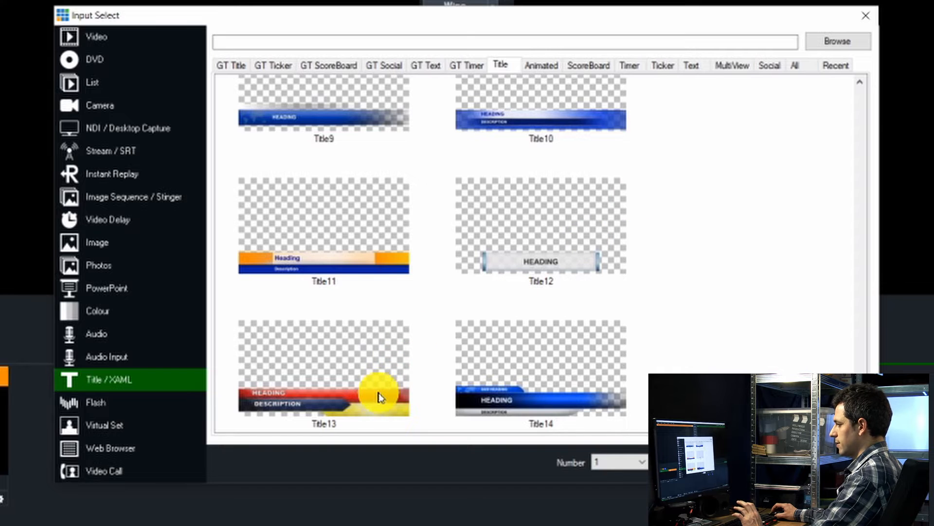
{"action": "left_click", "coordinate": [379, 407]}
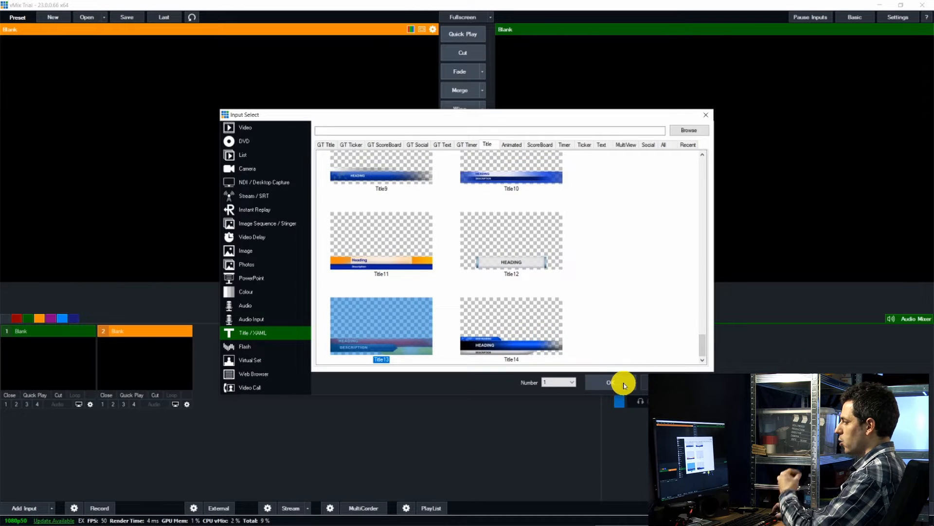
{"action": "left_click", "coordinate": [622, 383]}
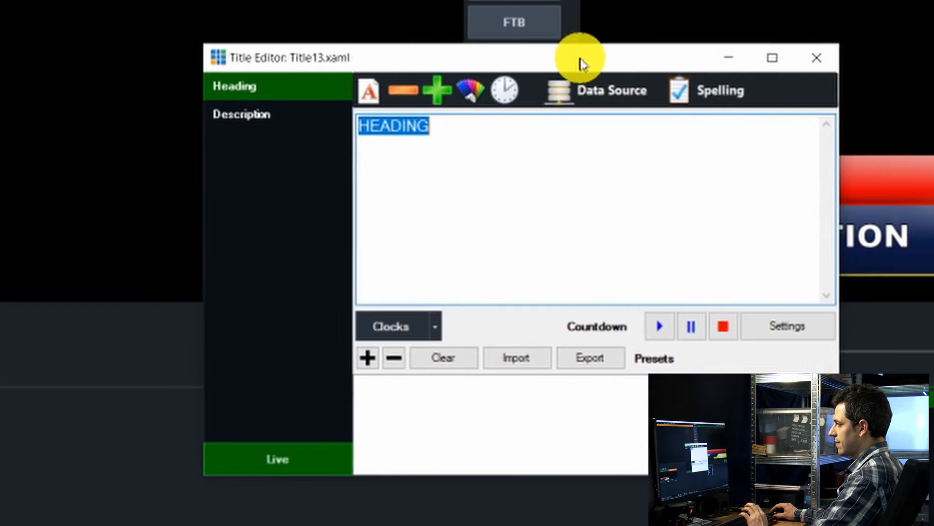
- Move the Title Editor away from the output picture and close it
{"action": "left_click_drag", "start_coordinate": [493, 164], "coordinate": [443, 164]}
{"action": "left_click_drag", "start_coordinate": [531, 61], "coordinate": [369, 68]}
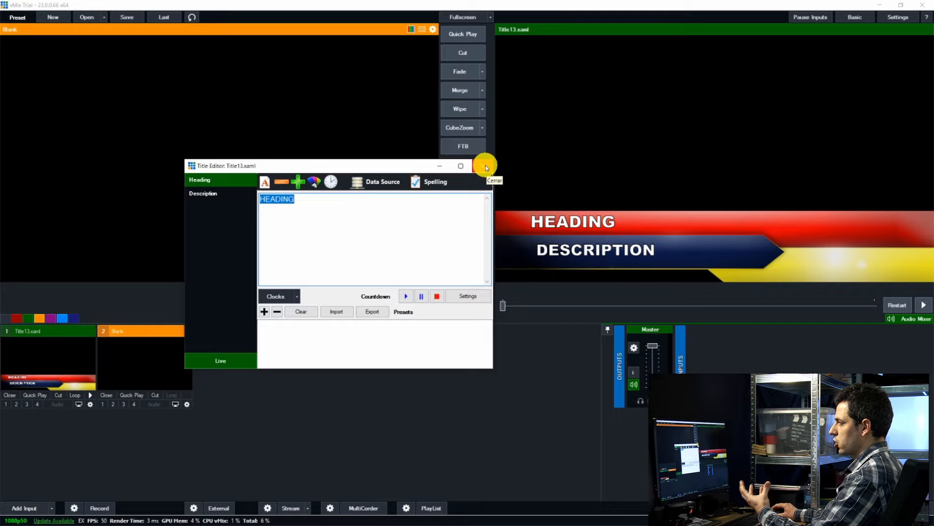
{"action": "left_click", "coordinate": [677, 68]}
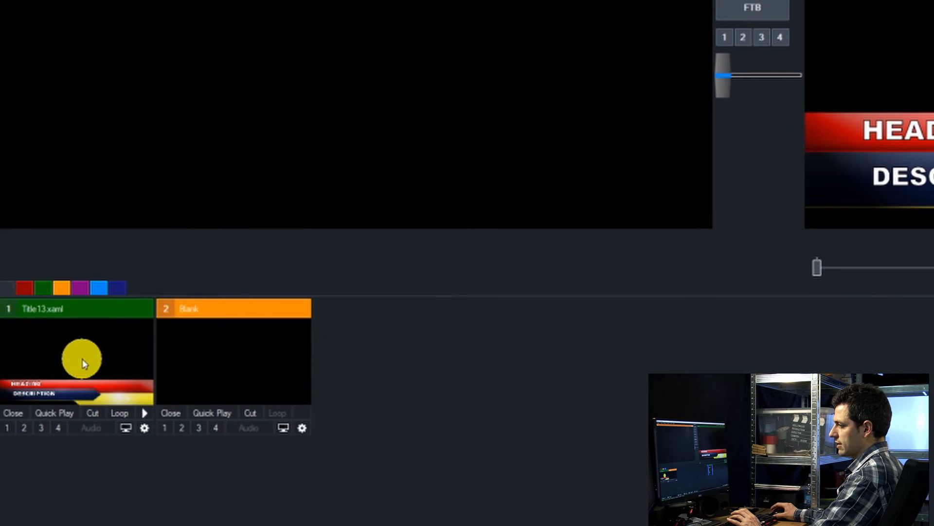
- Open the Title13 input in the Title Editor and replace the Heading text with the presenter's full name
{"action": "right_click", "coordinate": [53, 364]}
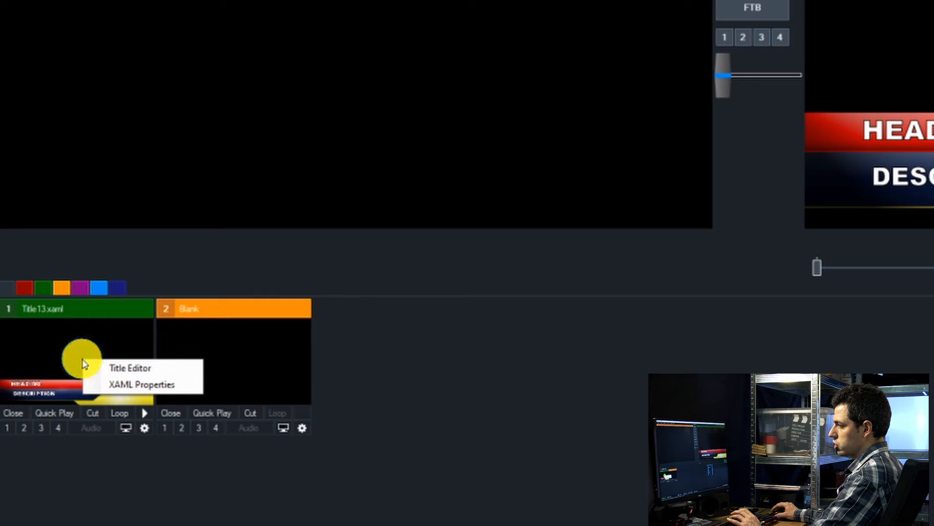
{"action": "left_click", "coordinate": [114, 368]}
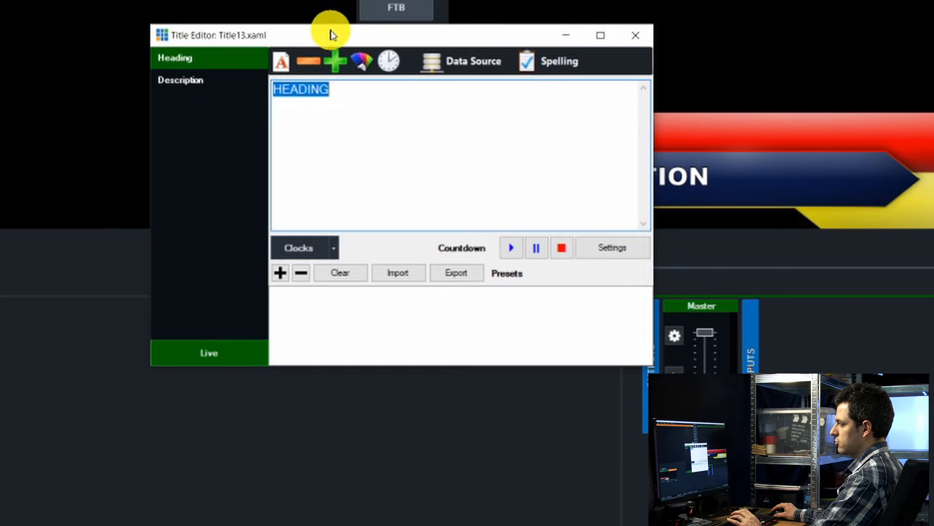
{"action": "left_click_drag", "start_coordinate": [334, 29], "coordinate": [0, 0]}
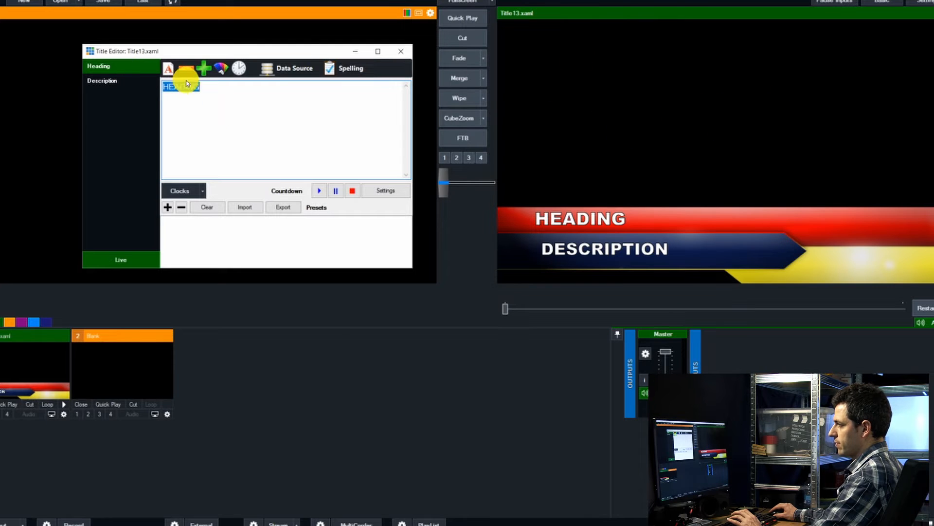
{"action": "left_click_drag", "start_coordinate": [216, 90], "coordinate": [150, 88]}
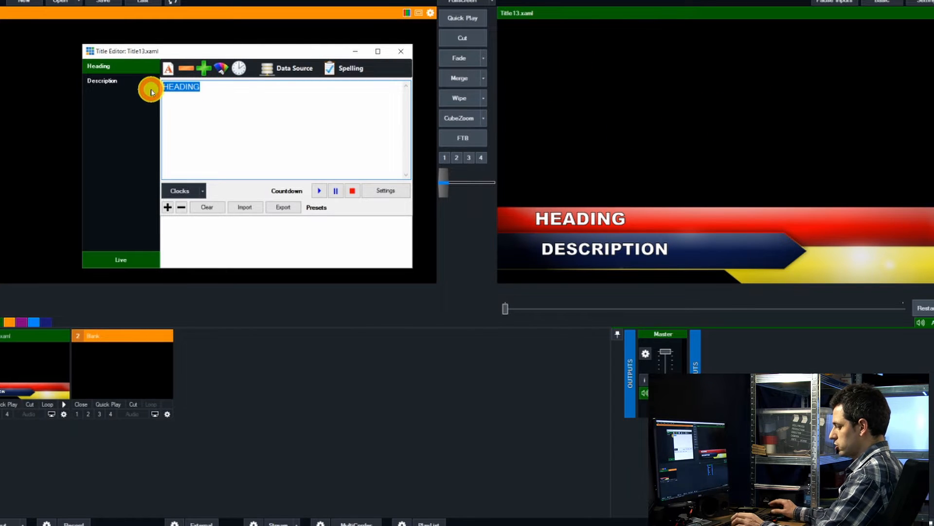
{"action": "type", "text": "GlNES"}
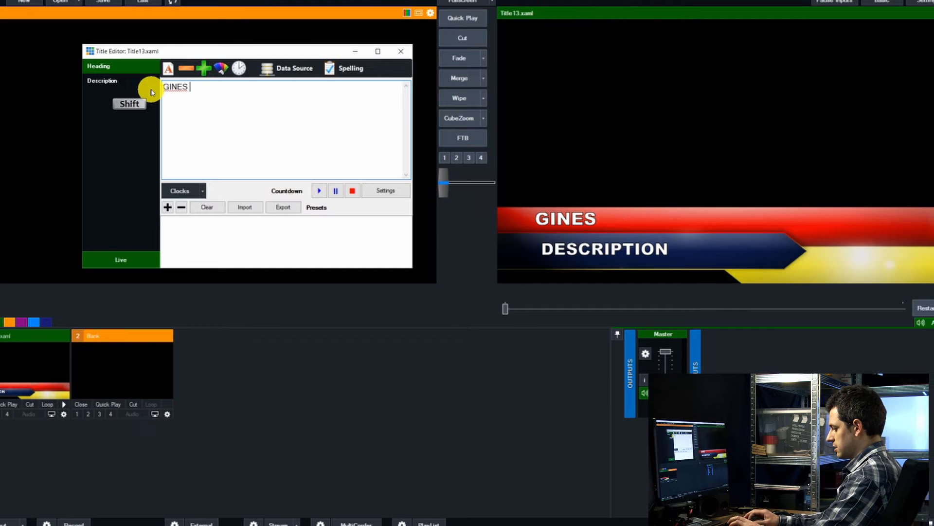
{"action": "type", "text": " ROMERO"}
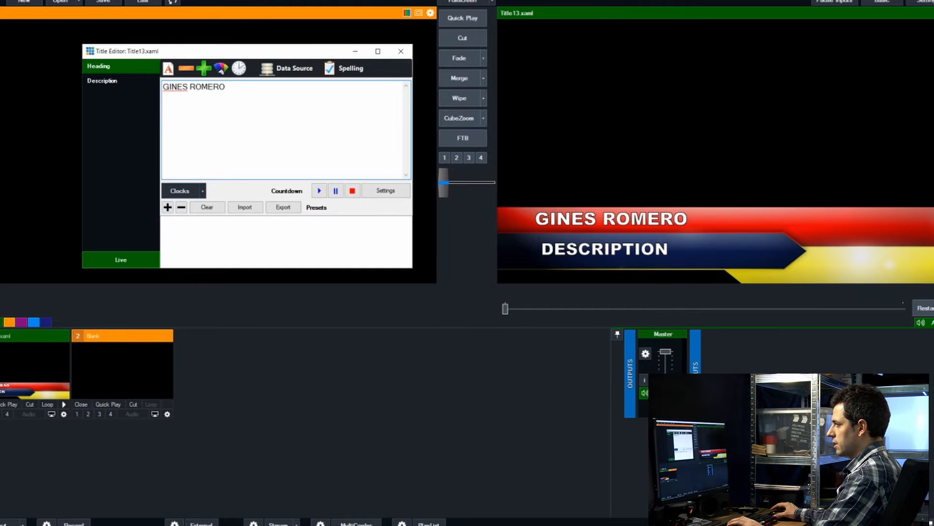
- Replace the Description text with "Experto Vmix" and close the Title Editor
{"action": "left_click", "coordinate": [103, 81]}
{"action": "left_click_drag", "start_coordinate": [236, 87], "coordinate": [149, 87]}
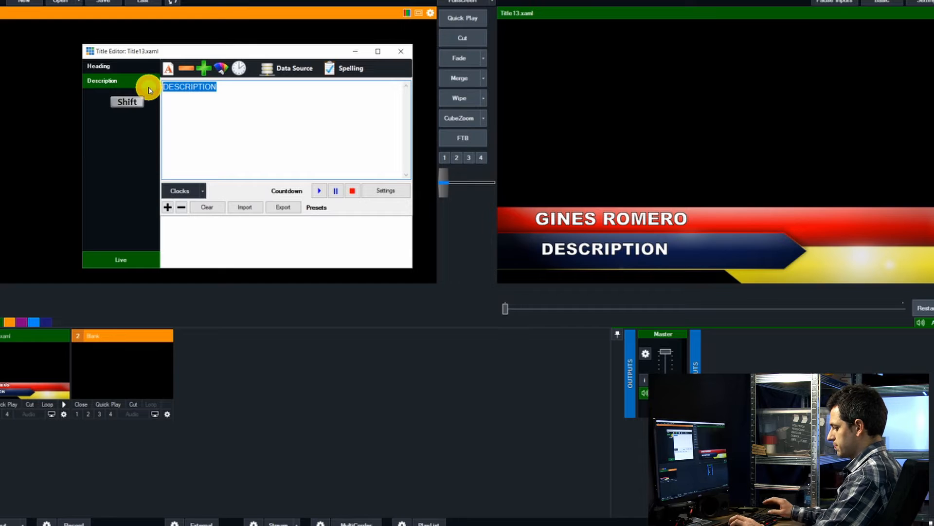
{"action": "type", "text": "Experto Vmix"}
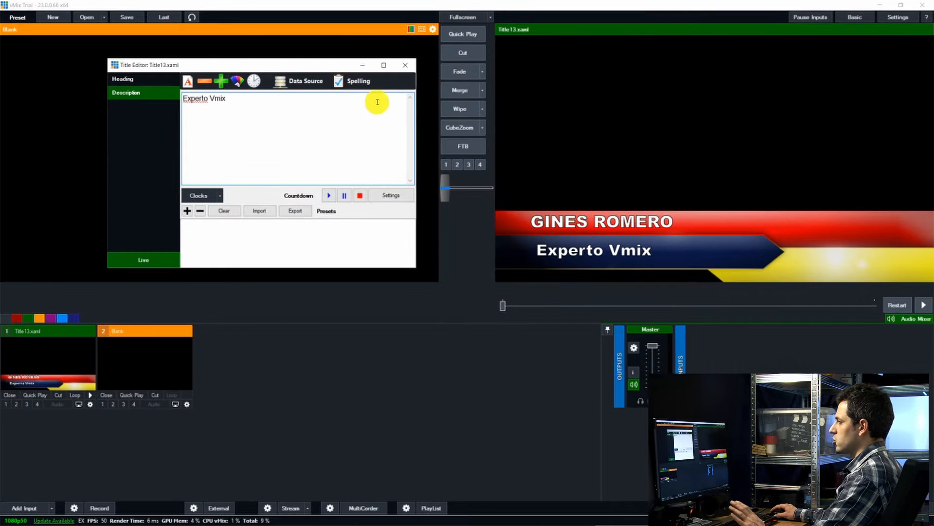
{"action": "left_click", "coordinate": [403, 68]}
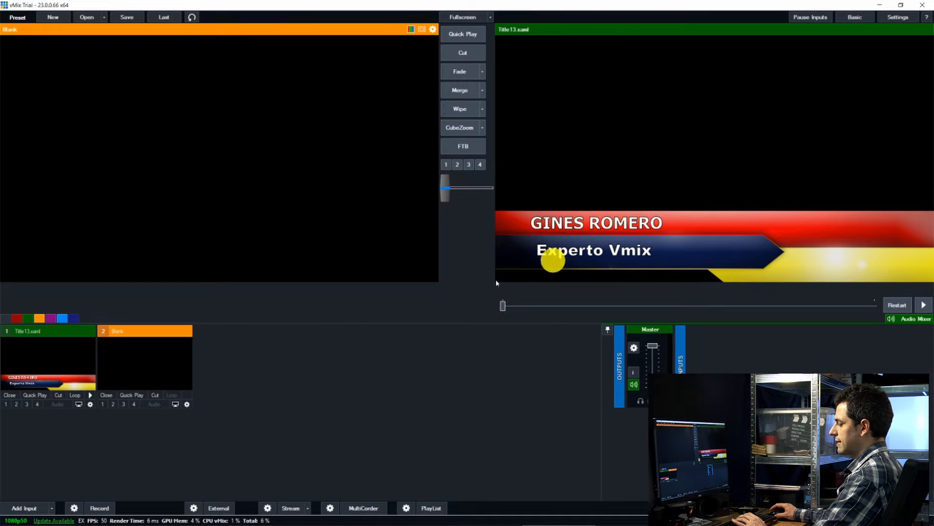
- Reopen the Title13 input in the Title Editor and change the Heading font to Bebas Neue
{"action": "right_click", "coordinate": [77, 379]}
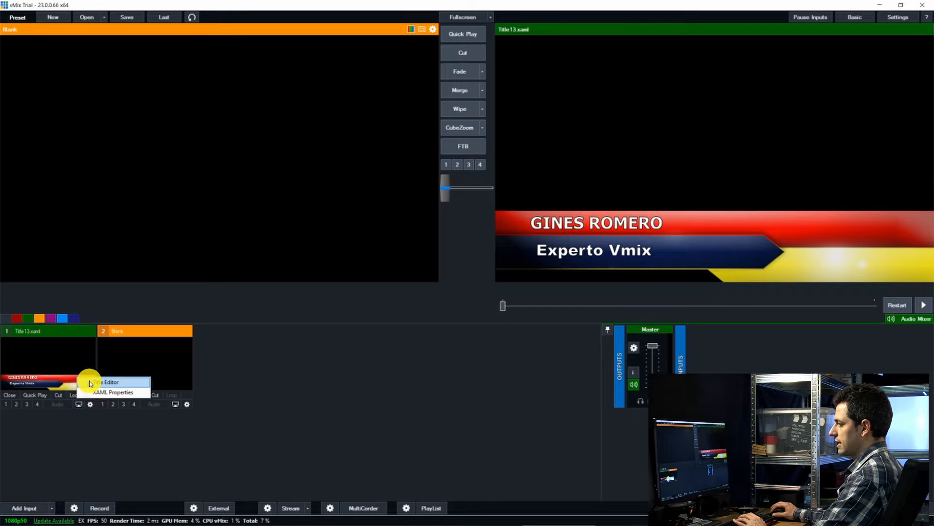
{"action": "left_click", "coordinate": [89, 382]}
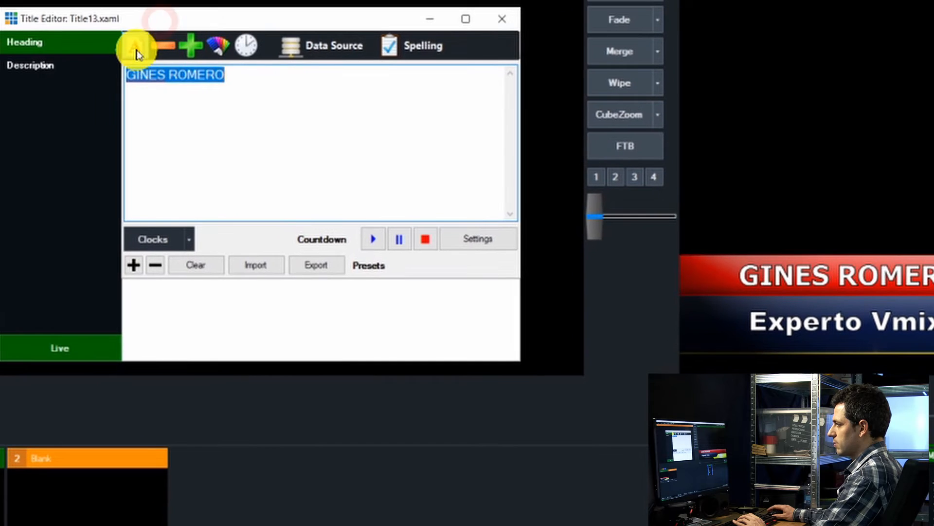
{"action": "left_click", "coordinate": [137, 50]}
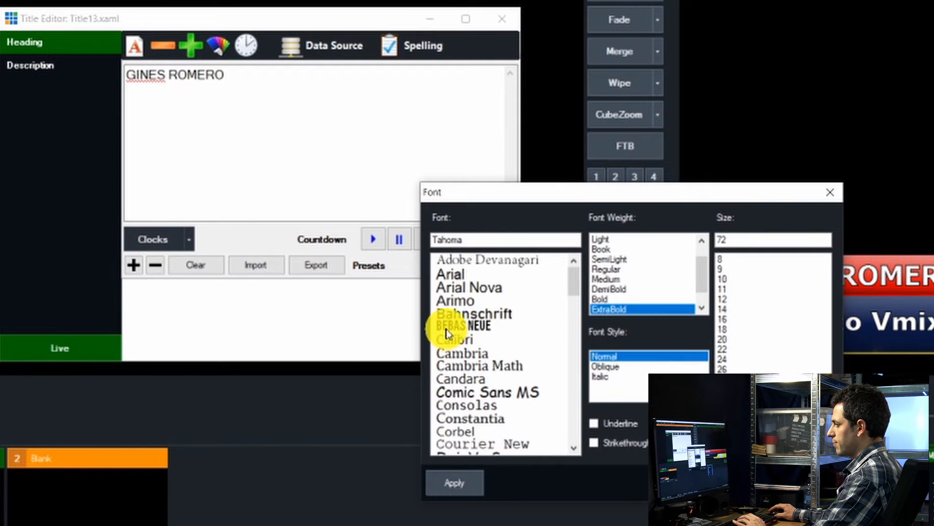
{"action": "left_click", "coordinate": [449, 325]}
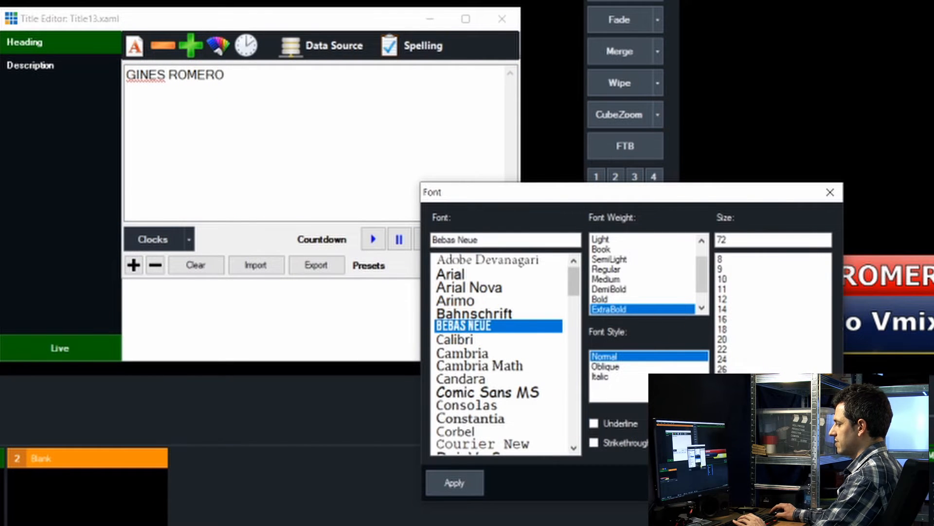
{"action": "left_click", "coordinate": [455, 482]}
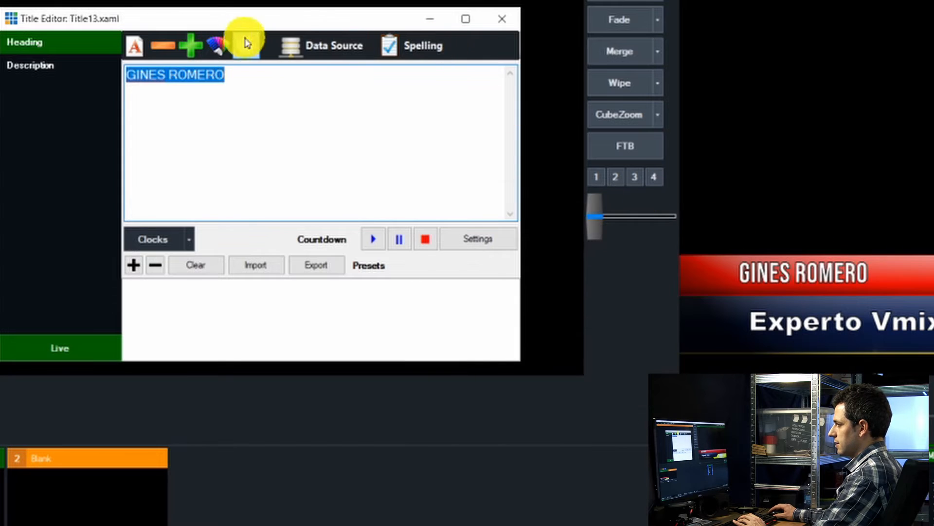
- Adjust the Heading's text size by enlarging it several increments and reducing it again
{"action": "left_click", "coordinate": [193, 51]}
{"action": "left_click", "coordinate": [192, 51]}
{"action": "left_click", "coordinate": [193, 51]}
{"action": "left_click", "coordinate": [192, 51]}
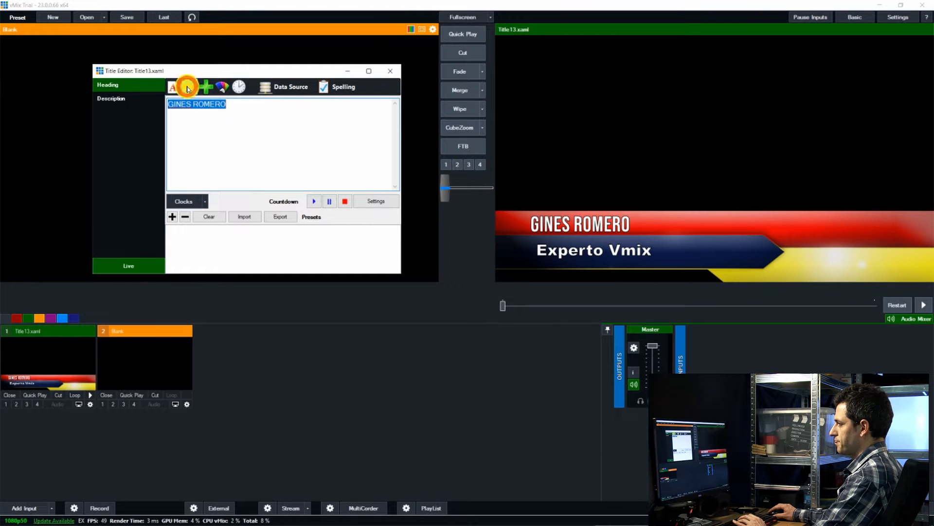
{"action": "left_click", "coordinate": [188, 89]}
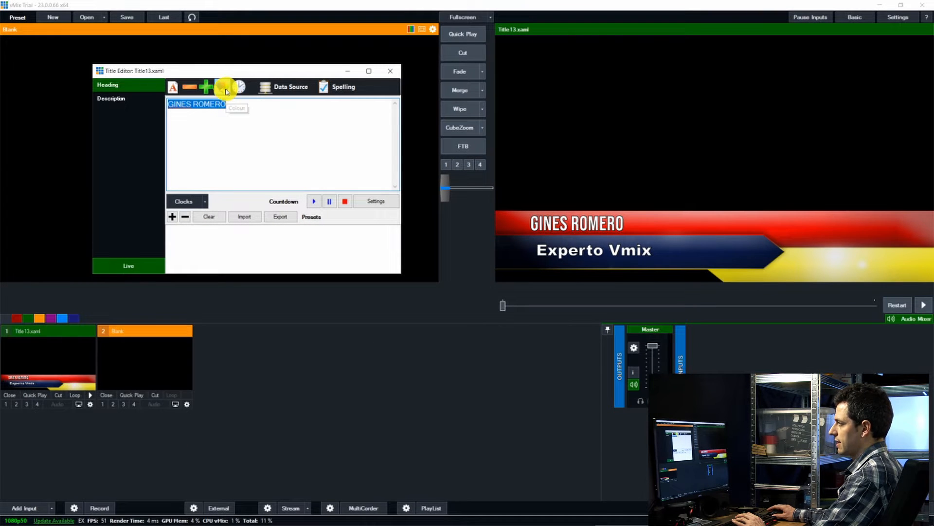
- Set the Heading's text colour to black
{"action": "left_click", "coordinate": [225, 90]}
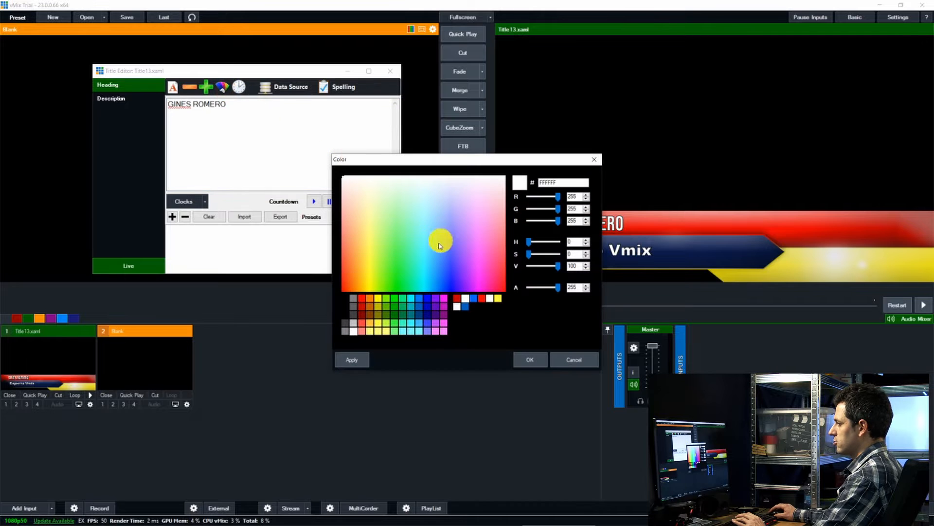
{"action": "left_click_drag", "start_coordinate": [514, 164], "coordinate": [354, 161]}
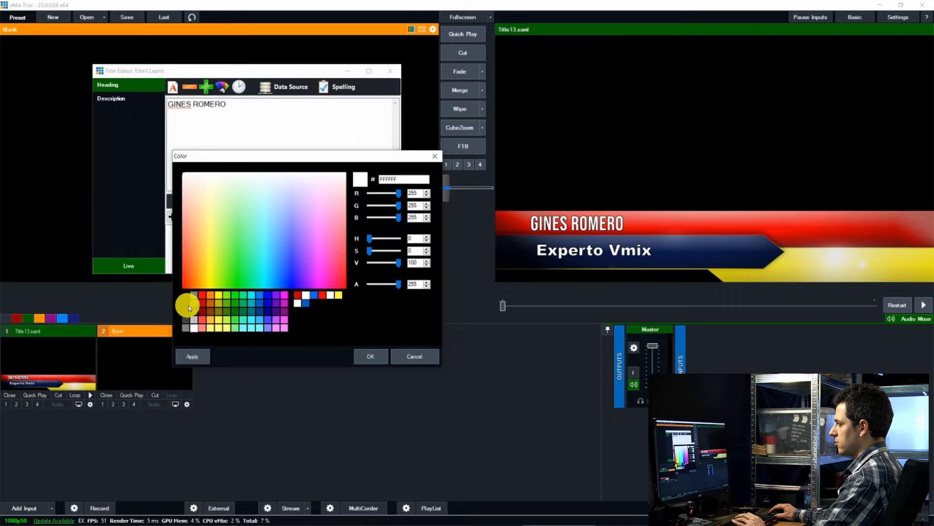
{"action": "left_click", "coordinate": [195, 304]}
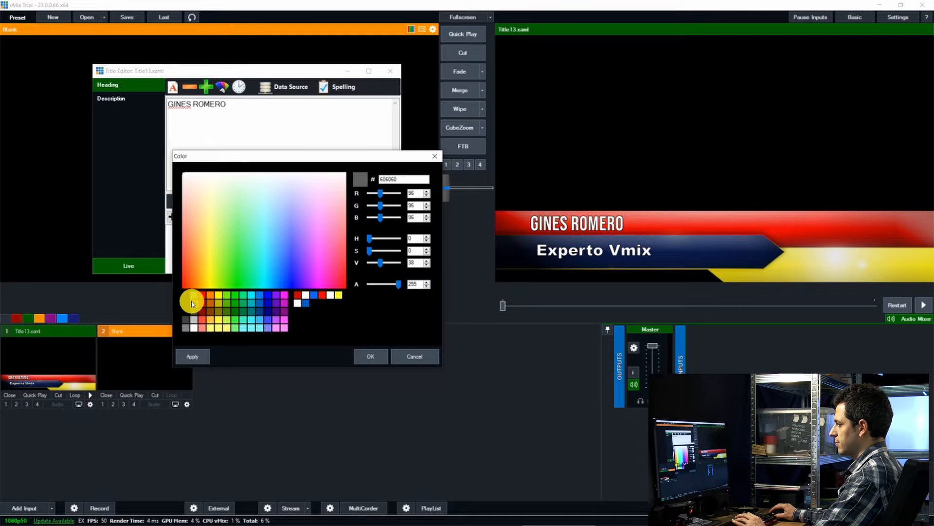
{"action": "left_click", "coordinate": [370, 356]}
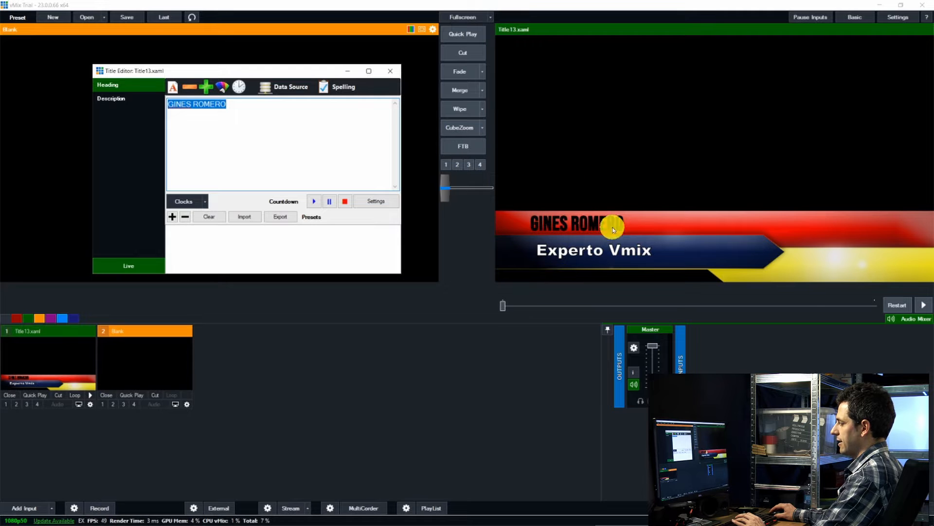
- Set the Heading's text colour to yellow, F5FF3A
{"action": "left_click", "coordinate": [219, 93]}
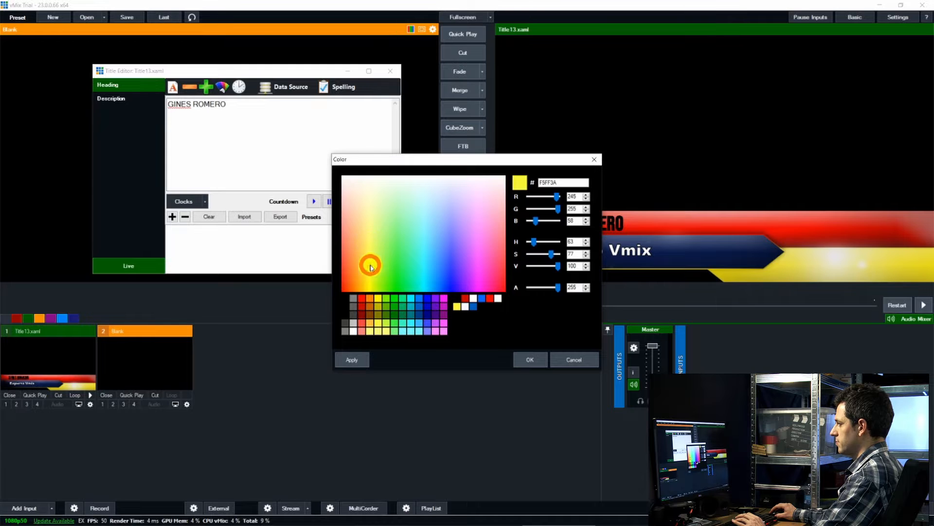
{"action": "left_click", "coordinate": [530, 360]}
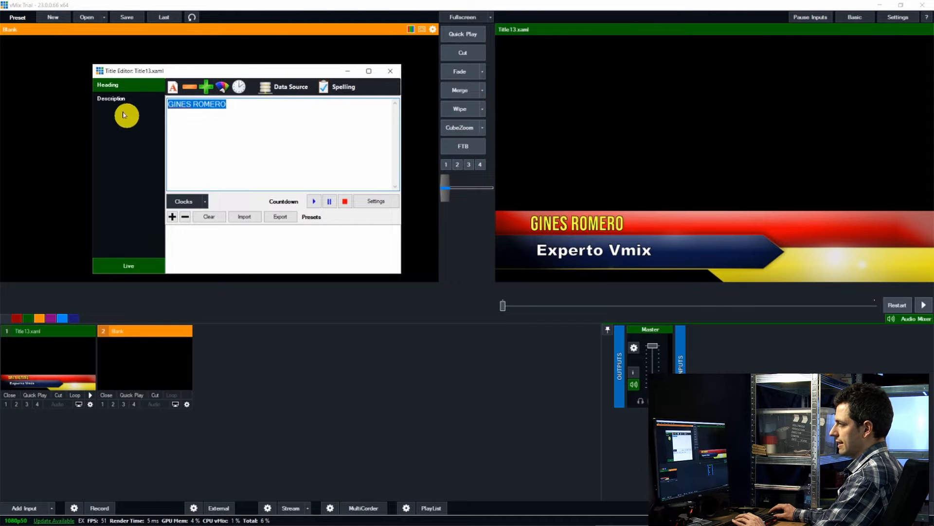
- Enlarge the Description text slightly and set its colour to yellow
{"action": "left_click", "coordinate": [116, 100]}
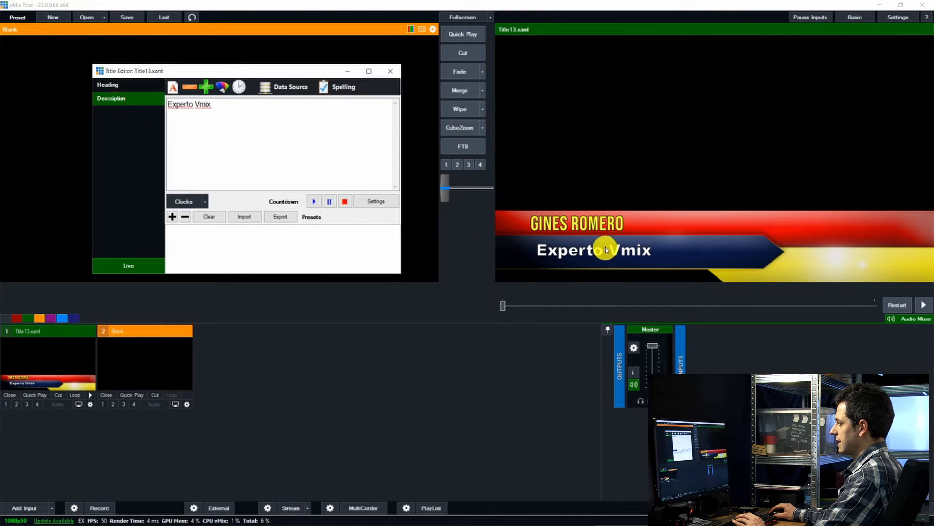
{"action": "left_click", "coordinate": [205, 90]}
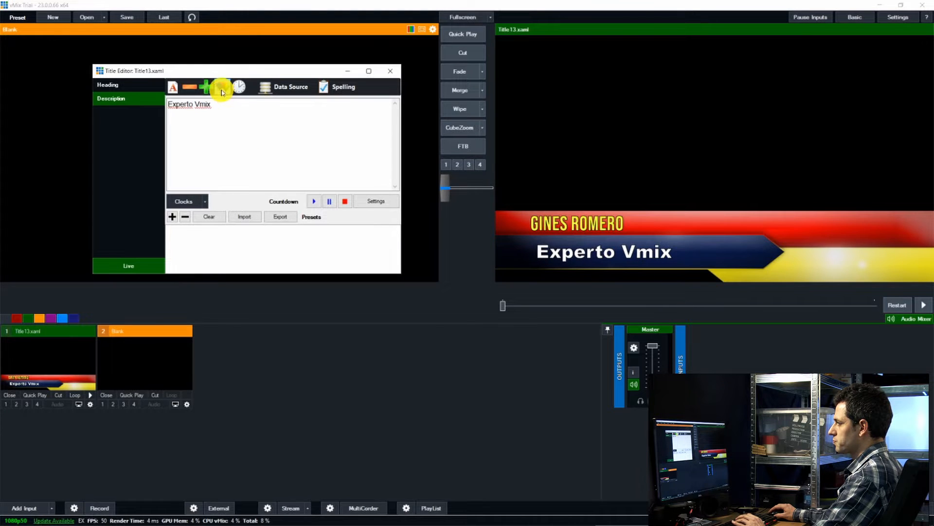
{"action": "left_click", "coordinate": [224, 90]}
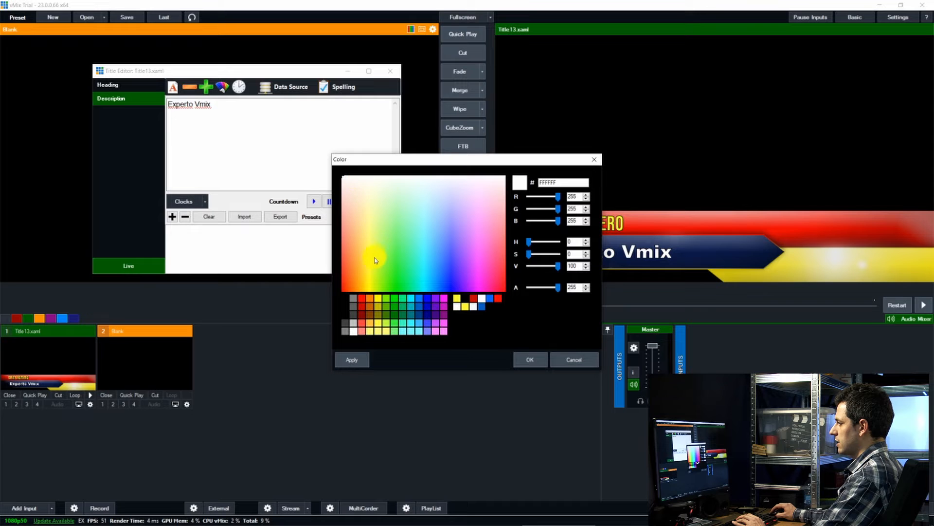
{"action": "left_click", "coordinate": [546, 358]}
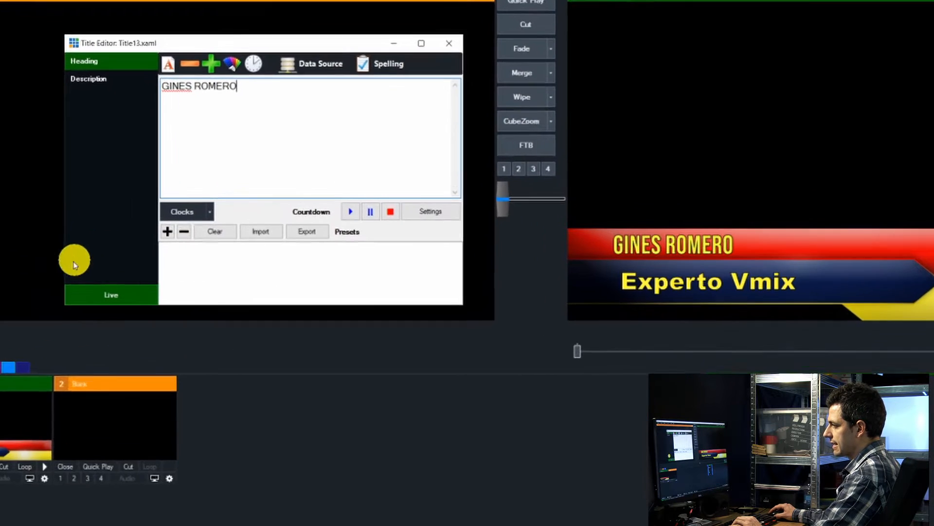
- Switch off Live updating, abbreviate the surname in the Heading to RM, and re-enable Live to send the change to the output
{"action": "left_click", "coordinate": [151, 265]}
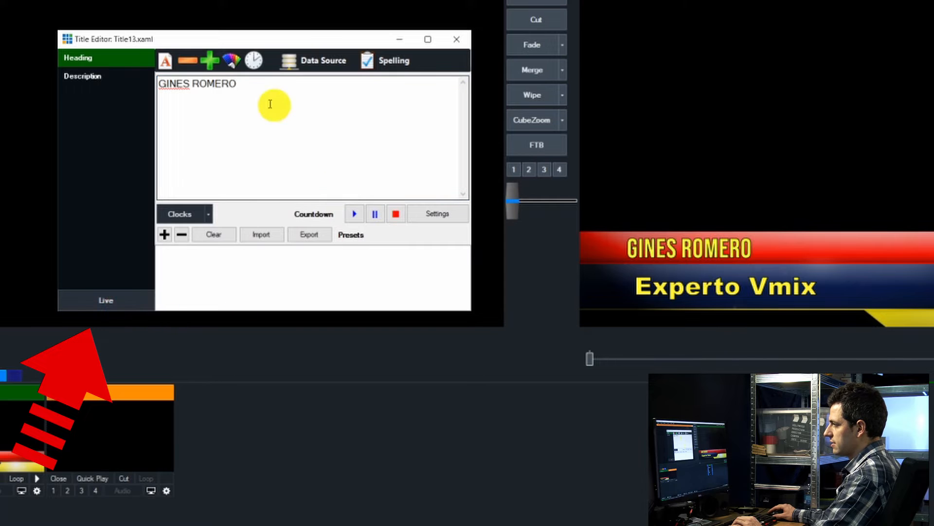
{"action": "left_click_drag", "start_coordinate": [200, 83], "coordinate": [289, 85]}
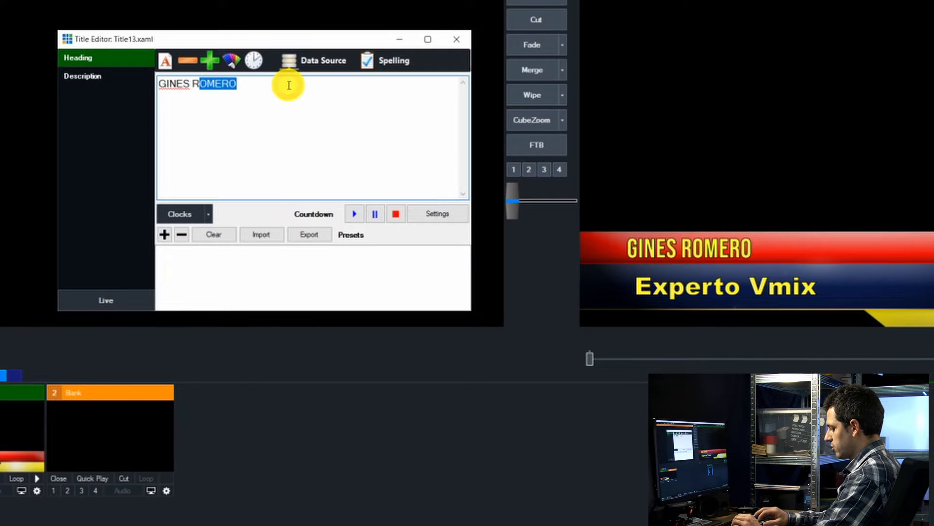
{"action": "type", "text": "M"}
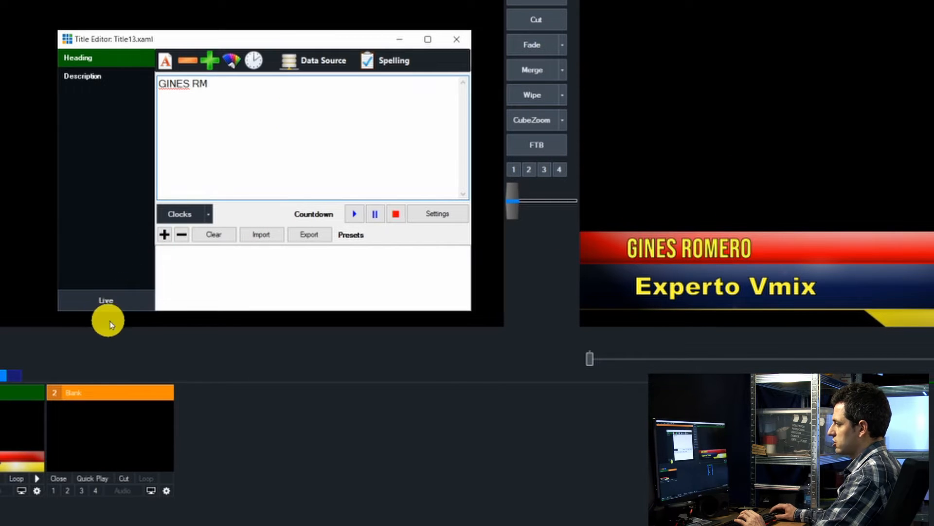
{"action": "left_click", "coordinate": [107, 300]}
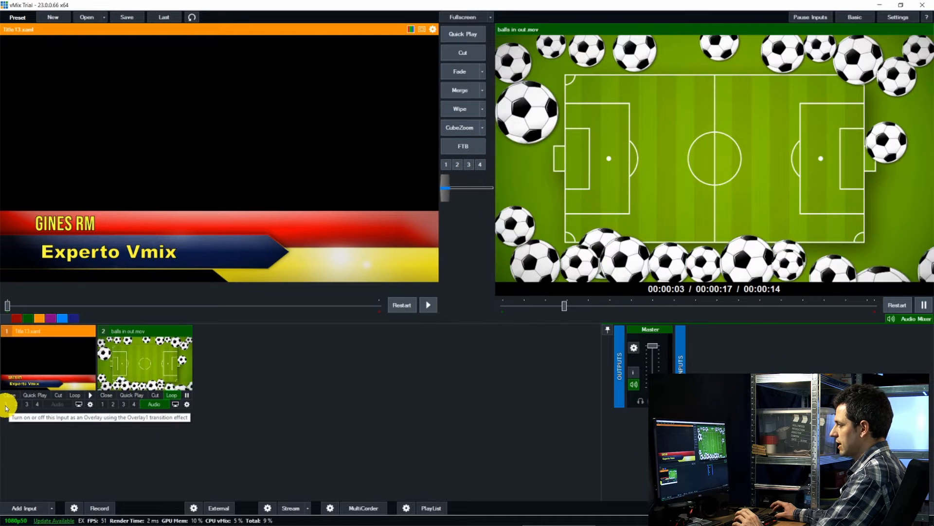
- Show Title13 as overlay 1 over the balls in out.mov video, and toggle the overlay off and on again
{"action": "left_click", "coordinate": [6, 405]}
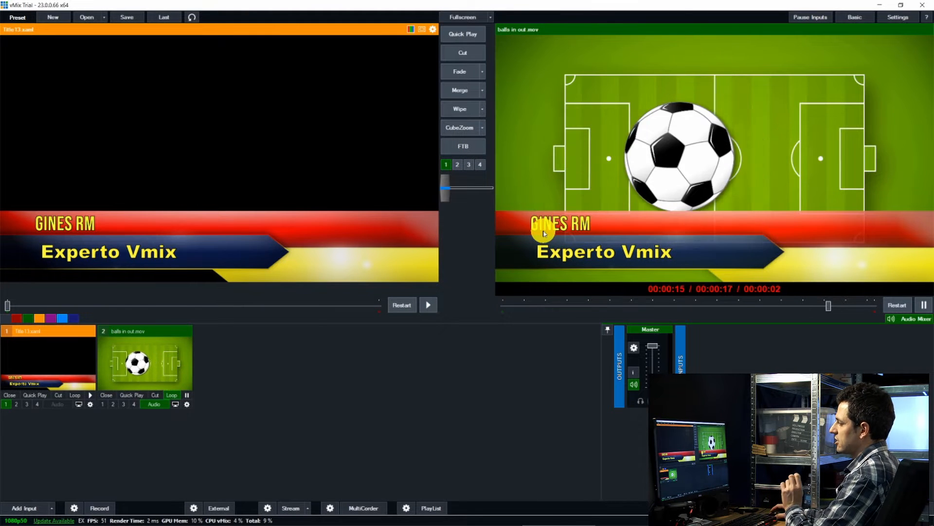
{"action": "left_click", "coordinate": [446, 164]}
{"action": "left_click", "coordinate": [446, 164]}
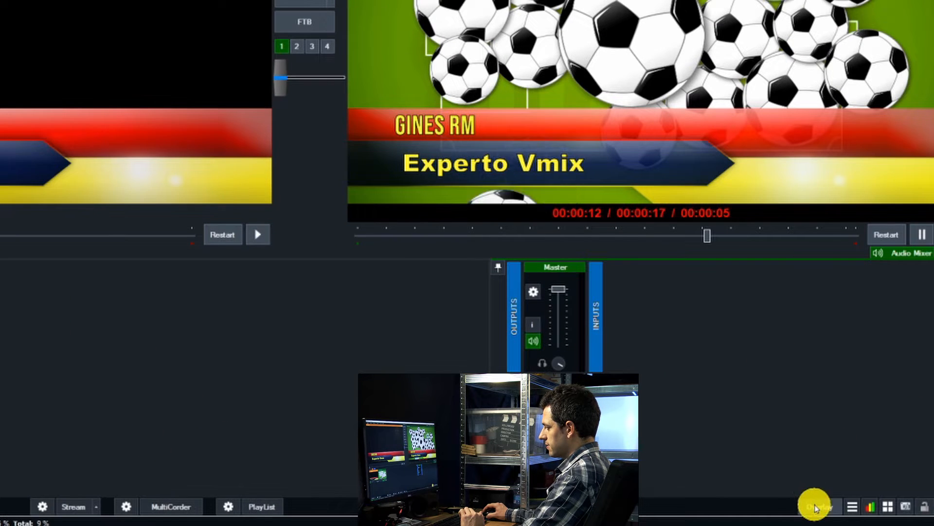
- Open the overlay settings and examine the Number and Type options for overlay 1
{"action": "left_click", "coordinate": [813, 506]}
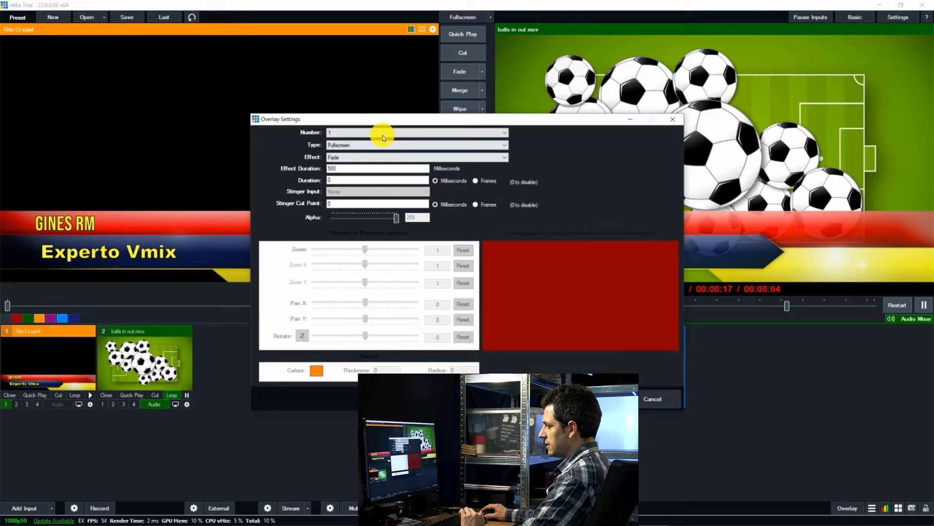
{"action": "left_click", "coordinate": [194, 3]}
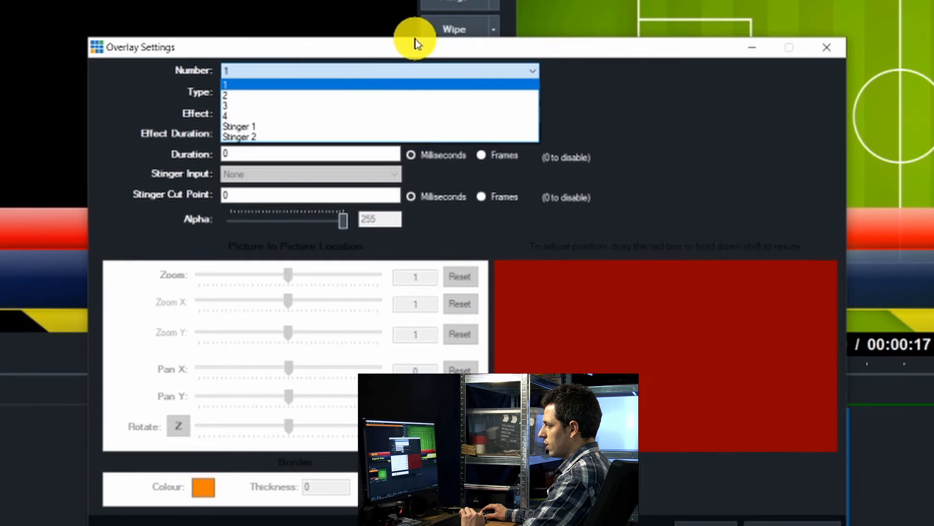
{"action": "left_click", "coordinate": [441, 160]}
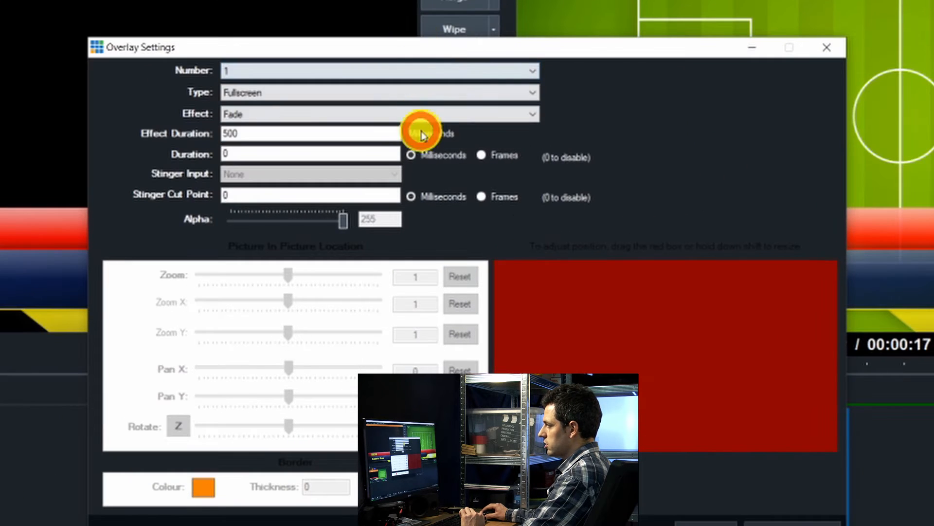
{"action": "left_click_drag", "start_coordinate": [424, 46], "coordinate": [418, 214]}
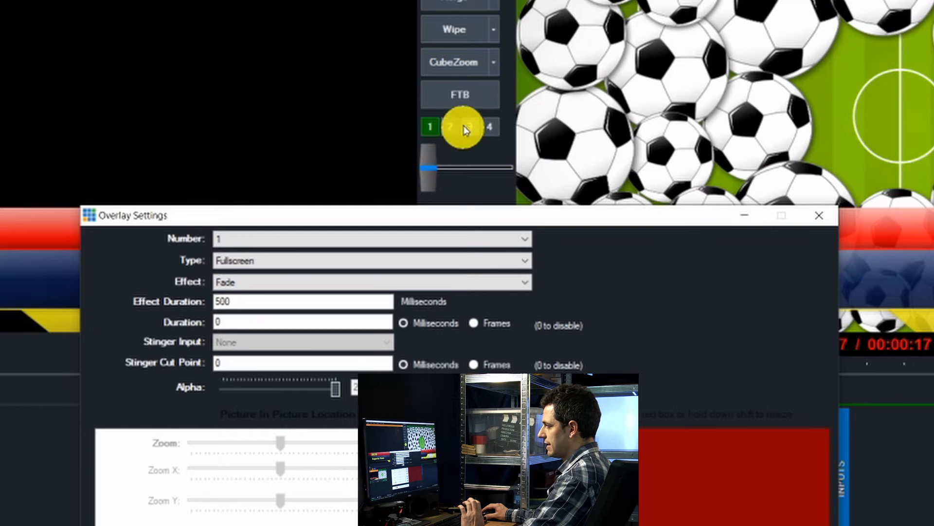
{"action": "left_click", "coordinate": [429, 128]}
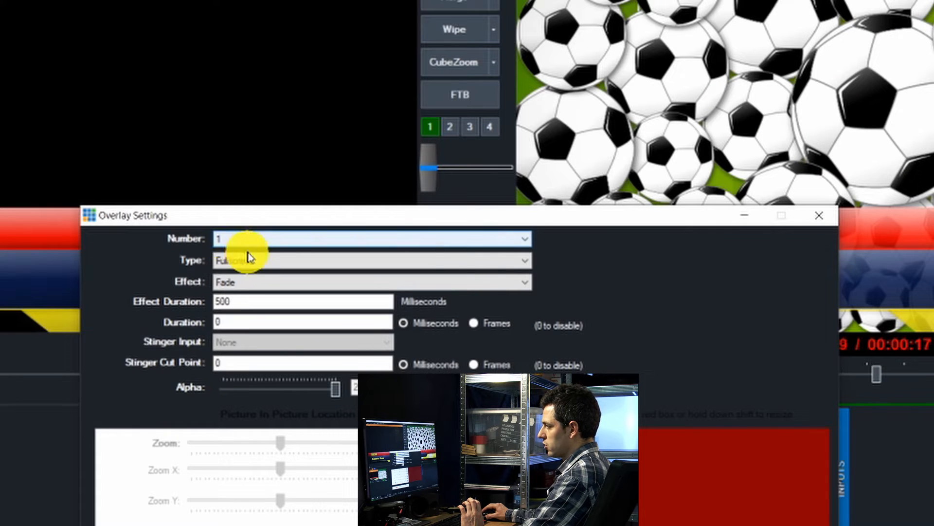
{"action": "left_click", "coordinate": [266, 268]}
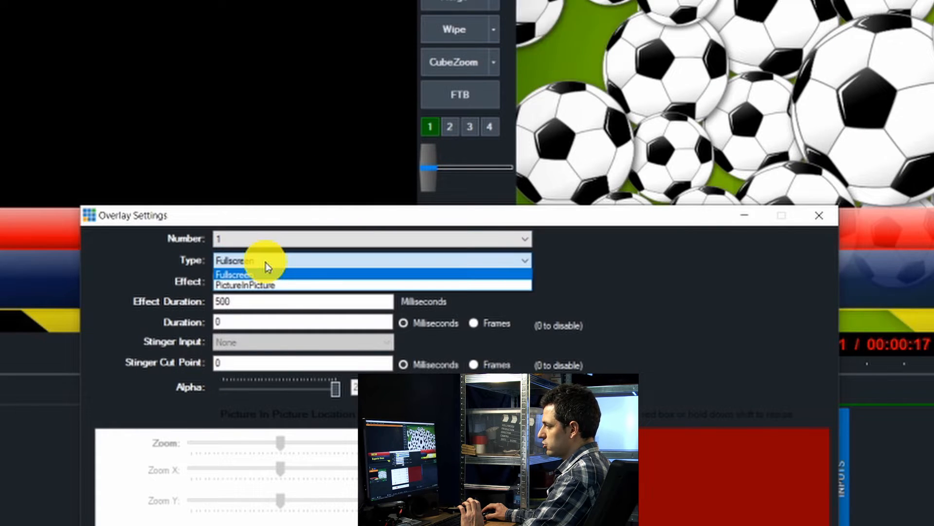
{"action": "left_click", "coordinate": [271, 261]}
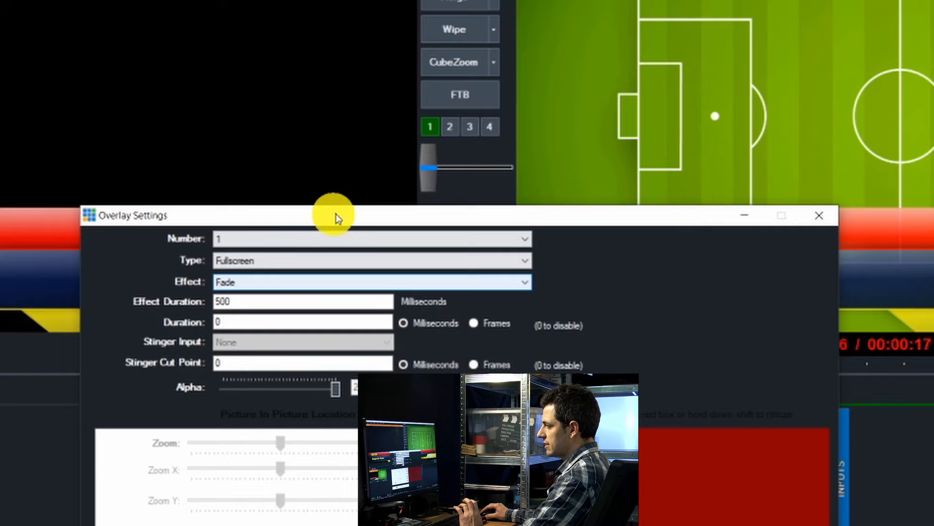
{"action": "mouse_move", "coordinate": [350, 209]}
{"action": "left_mouse_down"}
{"action": "mouse_move", "coordinate": [254, 144]}
{"action": "mouse_move", "coordinate": [184, 80]}
{"action": "mouse_move", "coordinate": [341, 195]}
{"action": "left_mouse_up"}
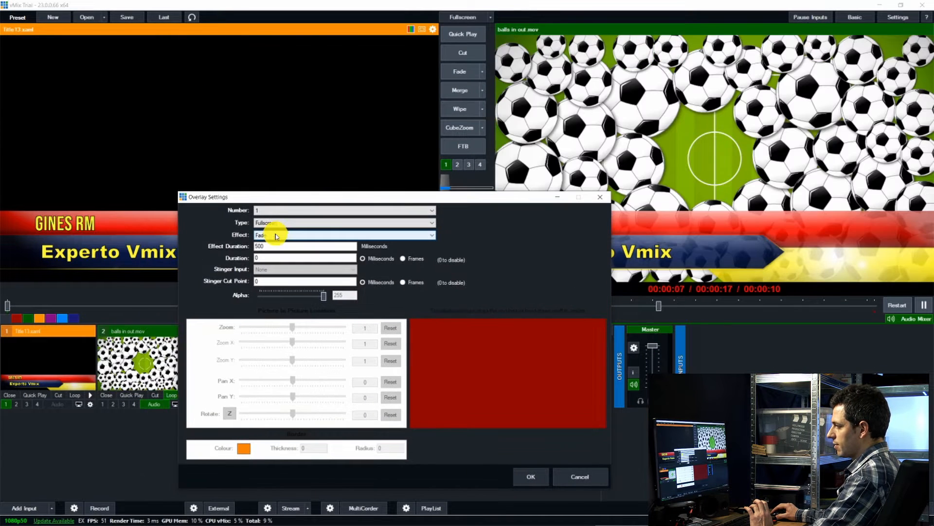
- Set overlay 1's effect to Zoom, apply the settings, and toggle the overlay off and on to preview the transition
{"action": "left_click", "coordinate": [276, 237]}
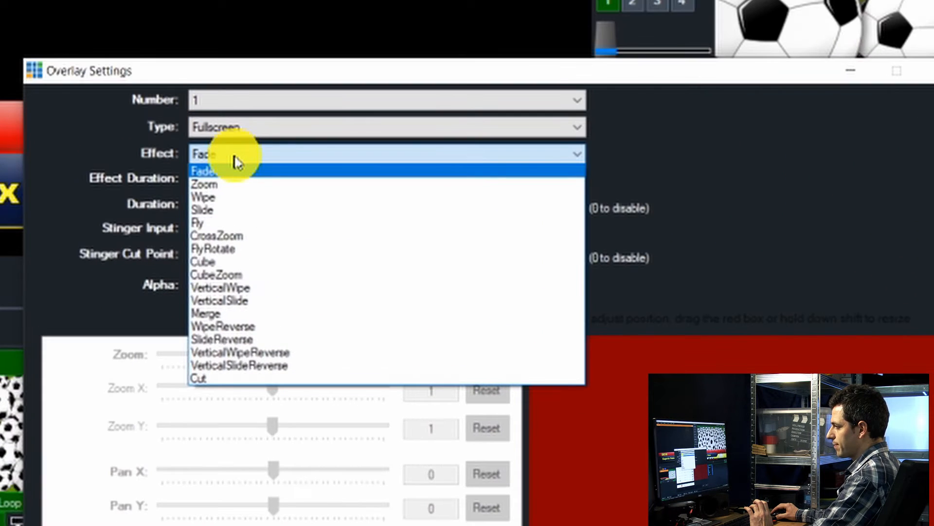
{"action": "left_click", "coordinate": [236, 184]}
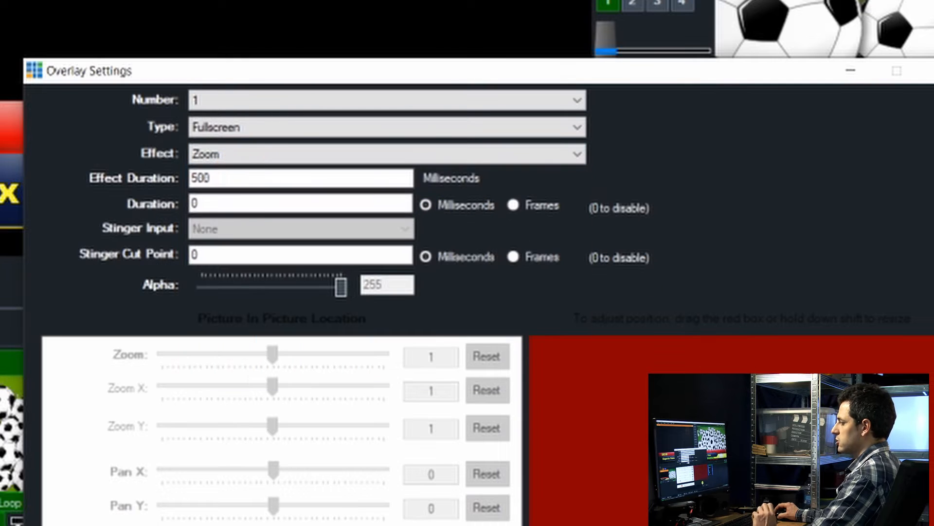
{"action": "left_click", "coordinate": [527, 474]}
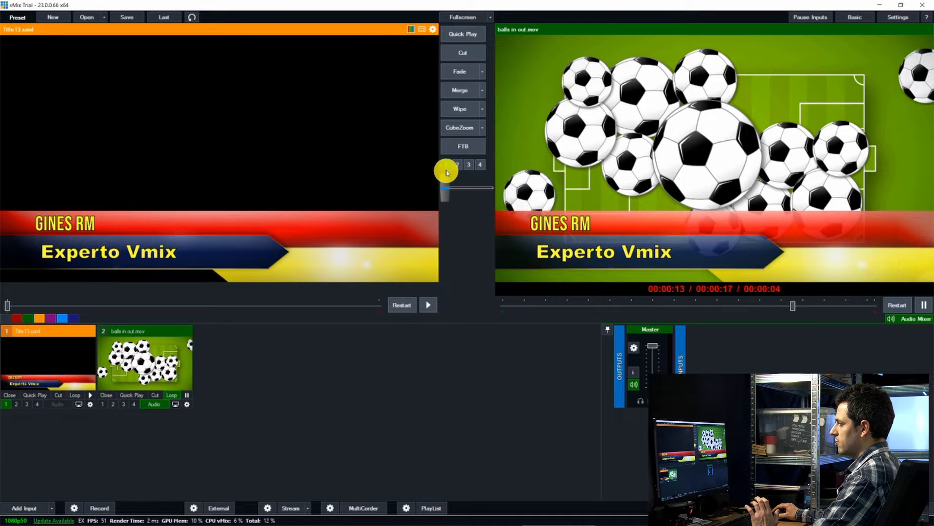
{"action": "left_click", "coordinate": [608, 4]}
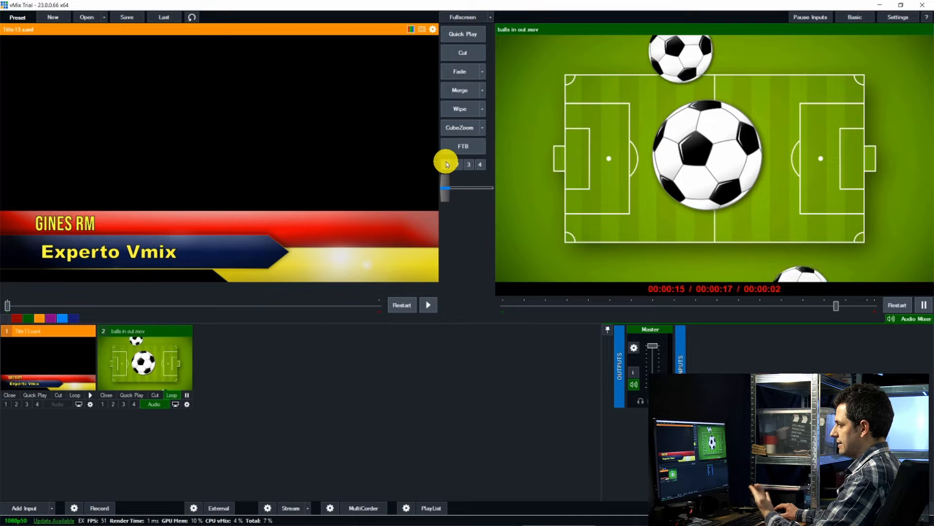
{"action": "left_click", "coordinate": [447, 165]}
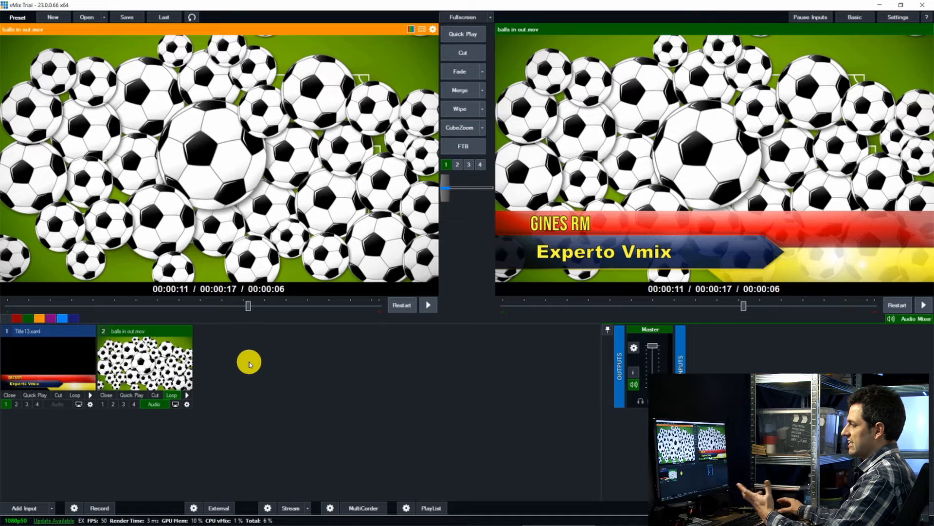
- Add the Title3BlueAlt.xaml title as a new input
{"action": "left_click", "coordinate": [17, 512]}
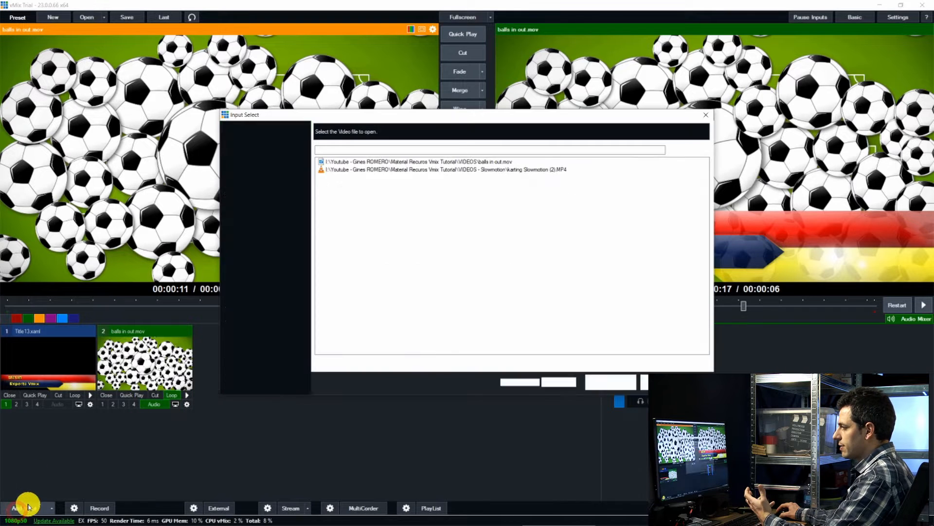
{"action": "left_click", "coordinate": [264, 333]}
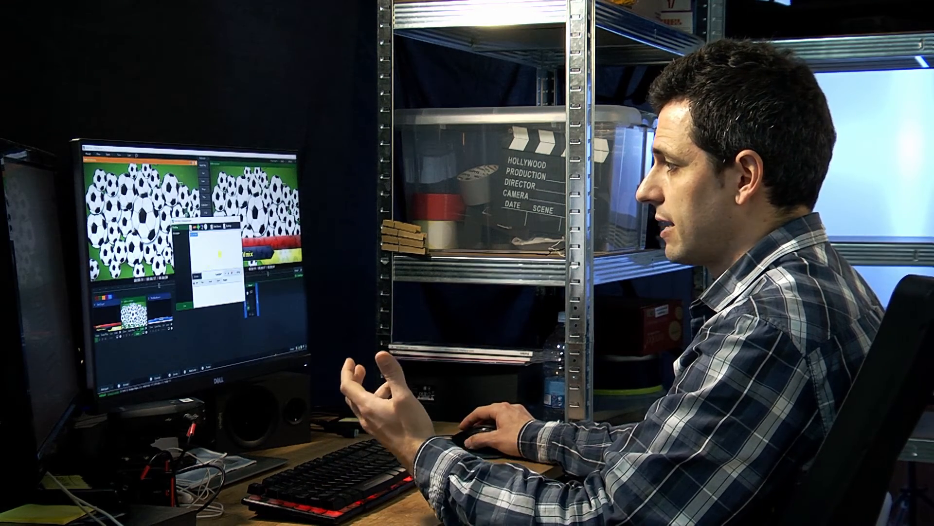
{"action": "left_click", "coordinate": [160, 309]}
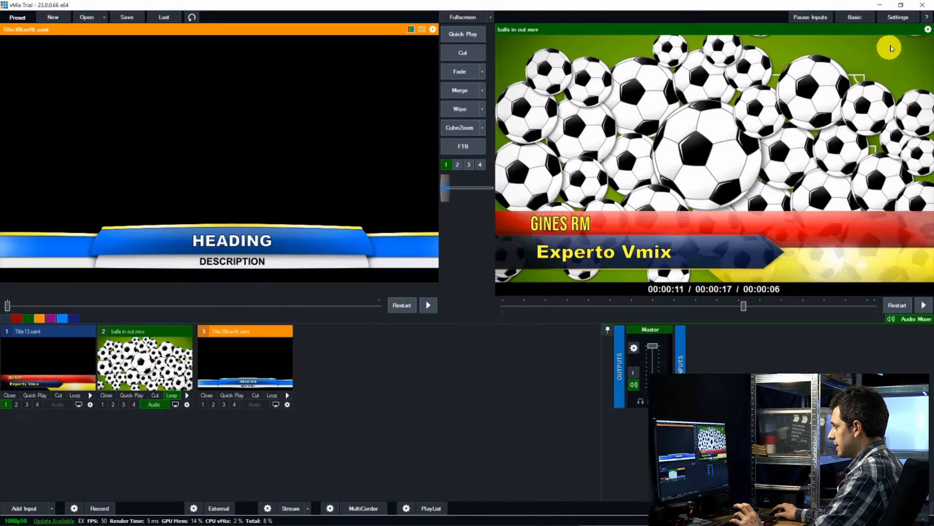
- Switch to the file explorer and open the titles folder inside Archivos de programa (x86)\vMix on drive C
{"action": "left_click", "coordinate": [884, 6]}
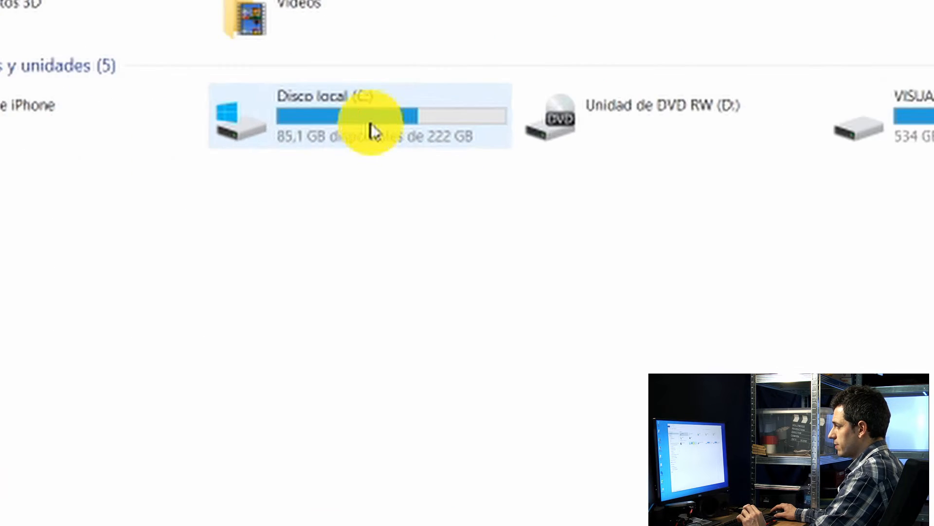
{"action": "double_click", "coordinate": [433, 162]}
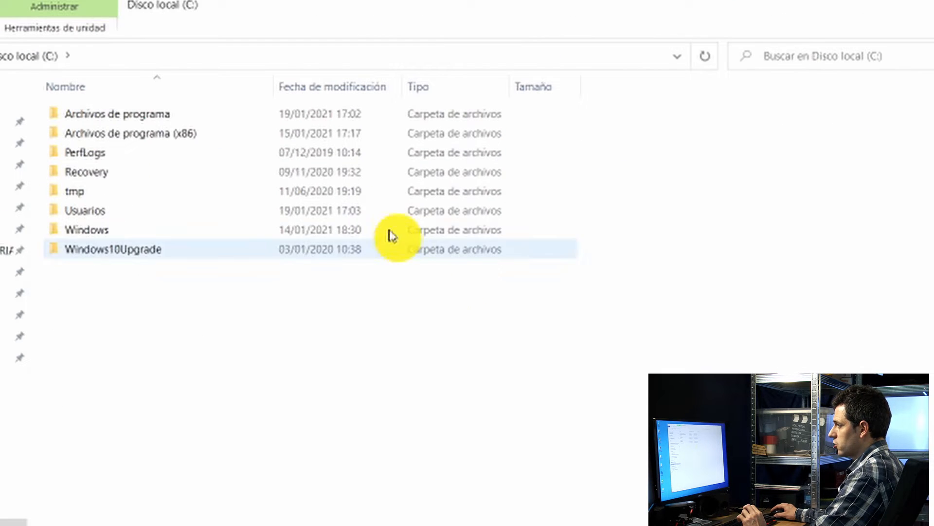
{"action": "double_click", "coordinate": [177, 140]}
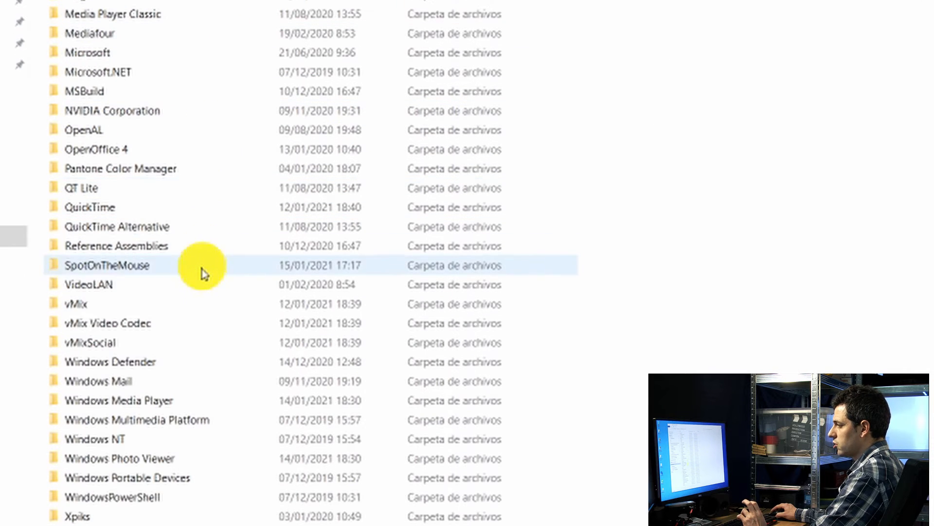
{"action": "double_click", "coordinate": [198, 298]}
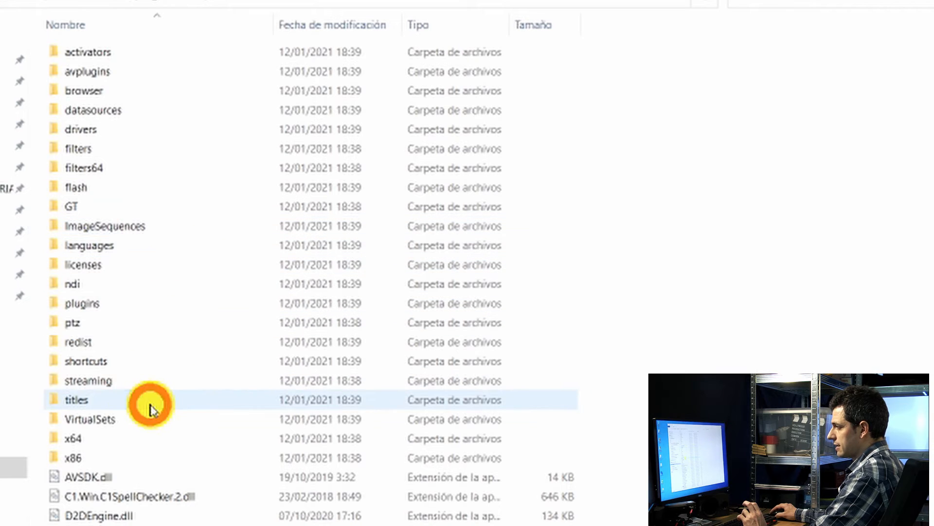
{"action": "double_click", "coordinate": [151, 408]}
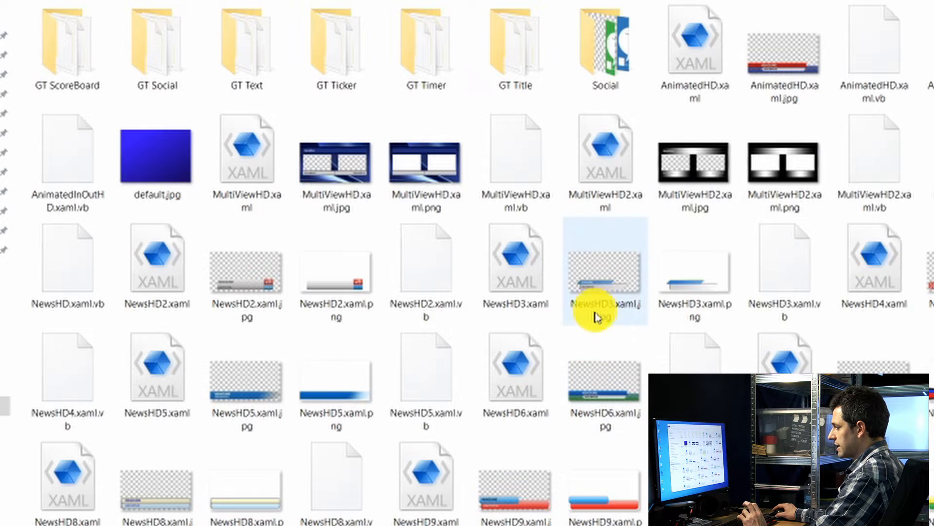
- Examine the title template files, viewing the NewsHD2.xaml.png background image and closing the viewer again
{"action": "scroll", "coordinate": [595, 316], "scroll_direction": "down", "scroll_amount": 5}
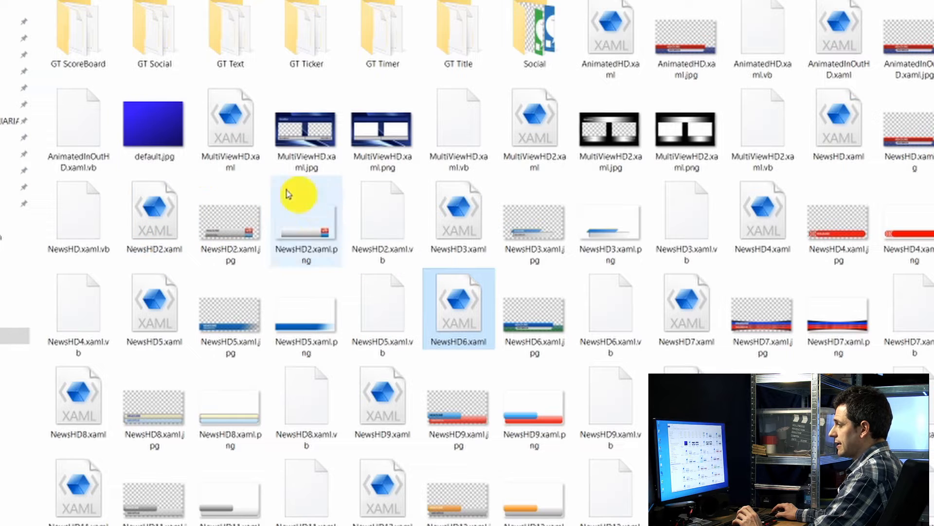
{"action": "left_click", "coordinate": [309, 233]}
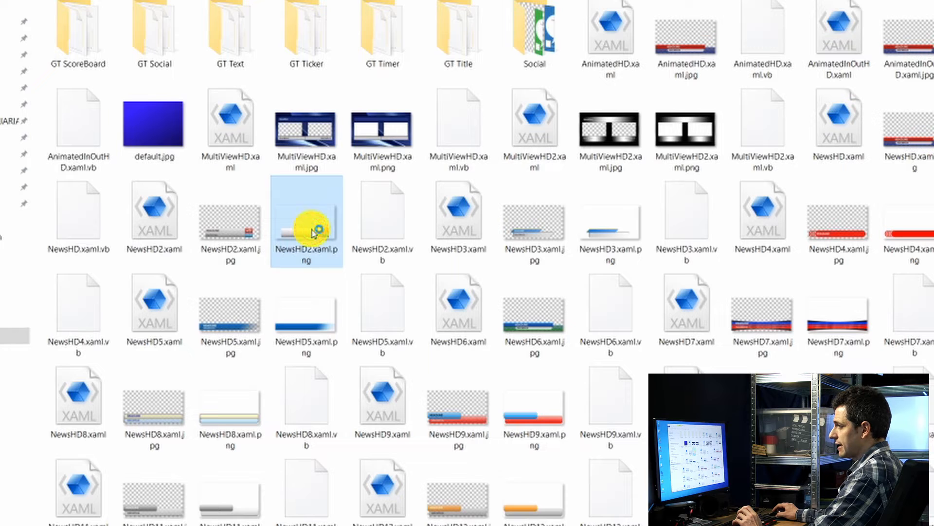
{"action": "double_click", "coordinate": [314, 233]}
{"action": "left_click_drag", "start_coordinate": [265, 24], "coordinate": [397, 4]}
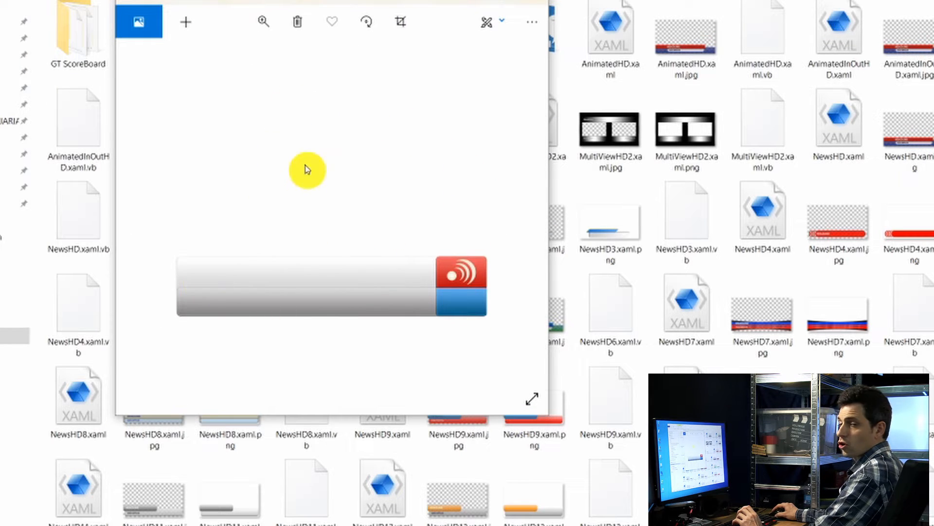
{"action": "left_click", "coordinate": [542, 4]}
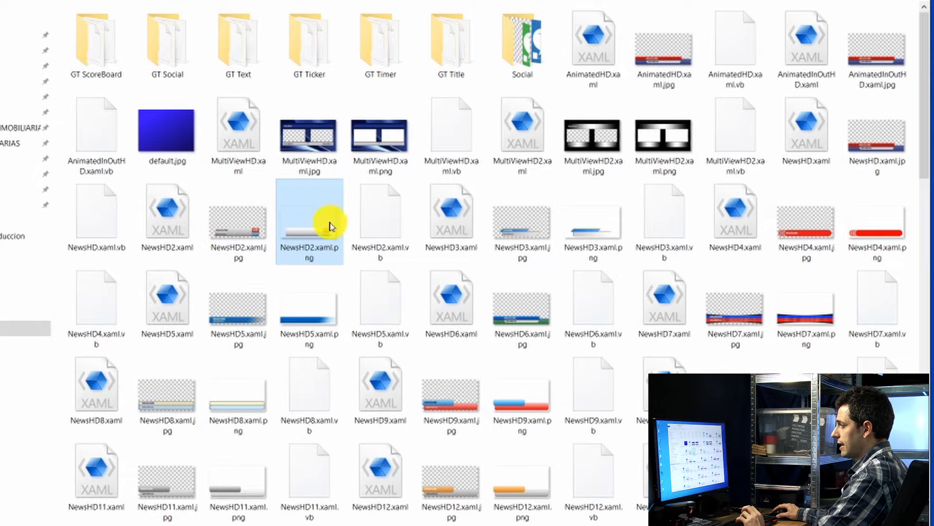
{"action": "double_click", "coordinate": [329, 224]}
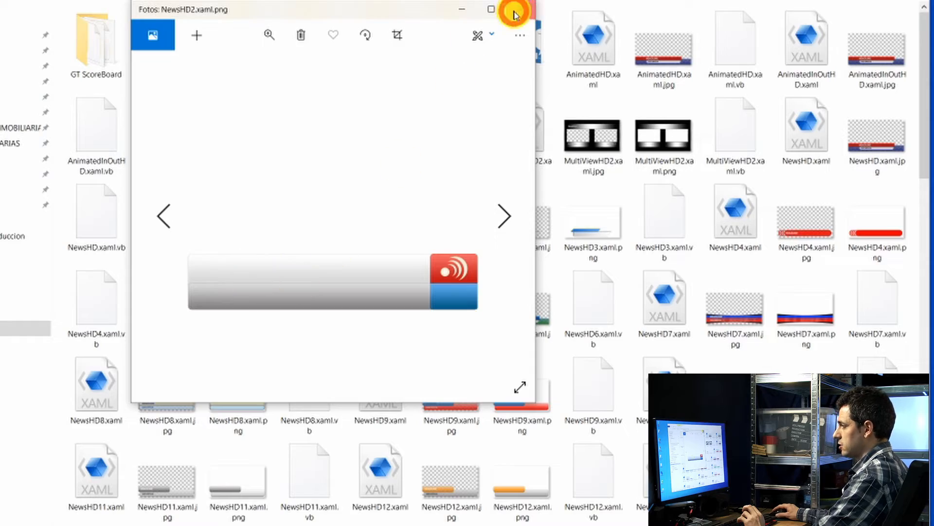
{"action": "left_click", "coordinate": [514, 13]}
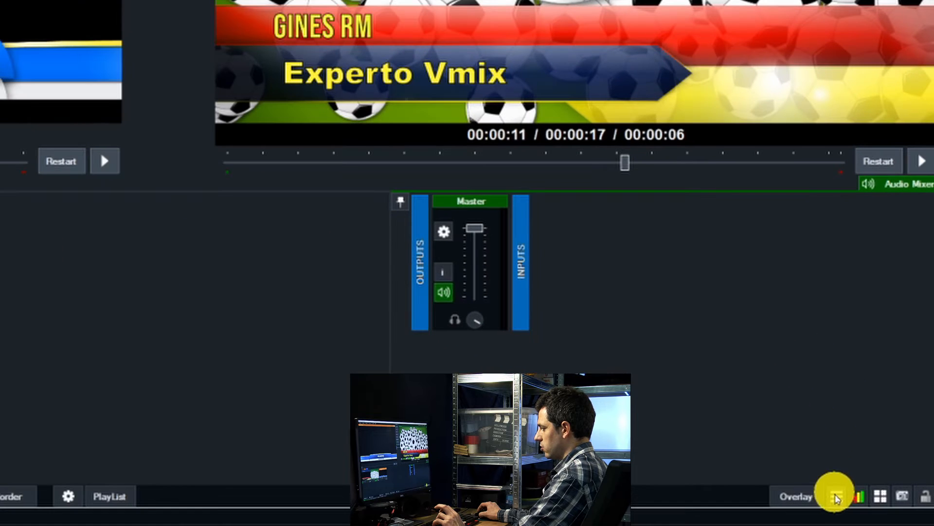
- Return to vMix and launch the Legacy Title Designer
{"action": "left_click", "coordinate": [835, 498]}
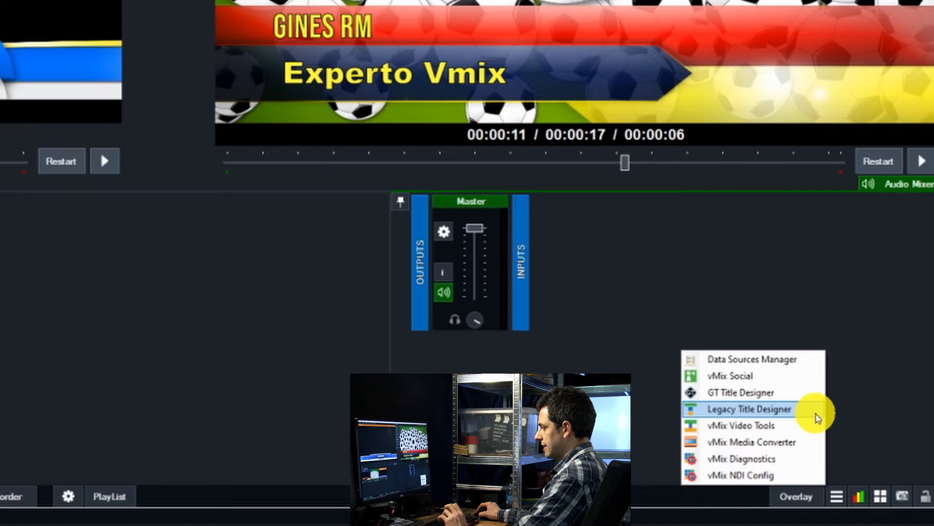
{"action": "left_click", "coordinate": [817, 417]}
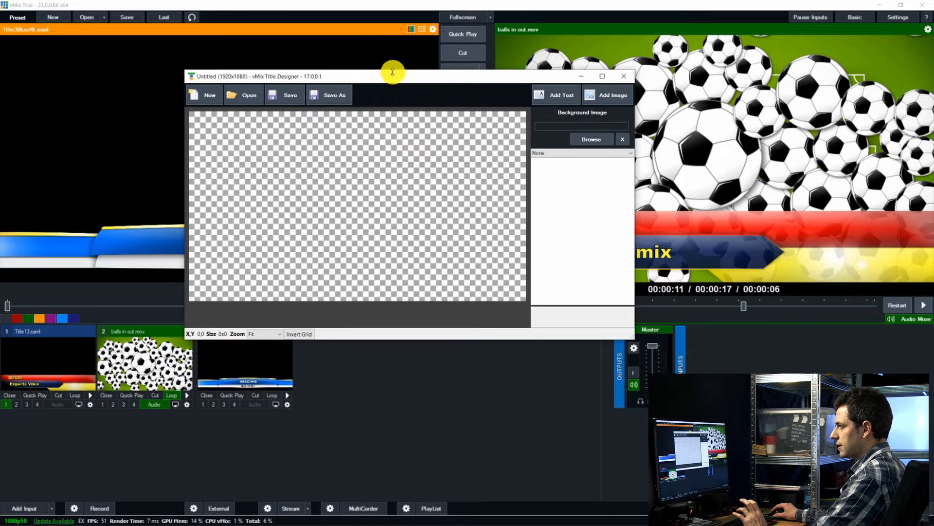
{"action": "left_click_drag", "start_coordinate": [393, 72], "coordinate": [407, 74]}
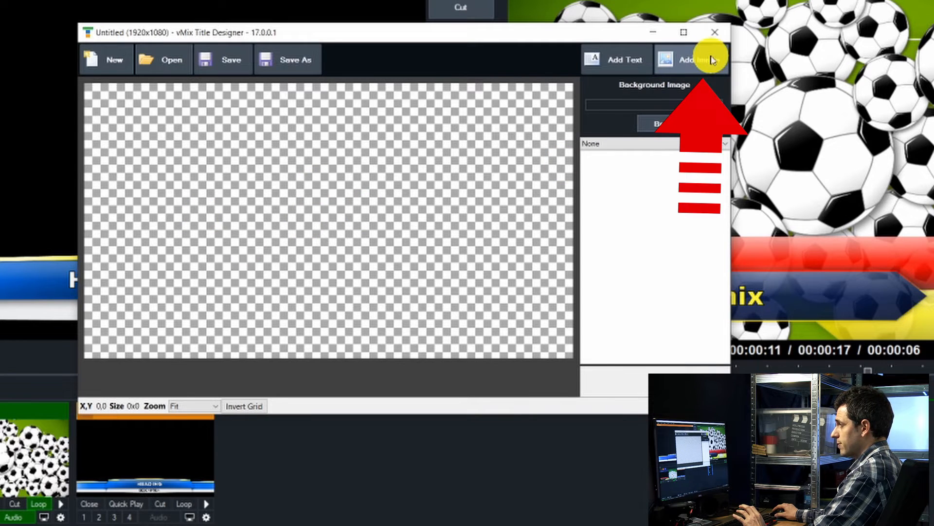
- Add the image Mancha Pintura.png from the TITULOS PNG folder to the untitled title
{"action": "left_click", "coordinate": [706, 64]}
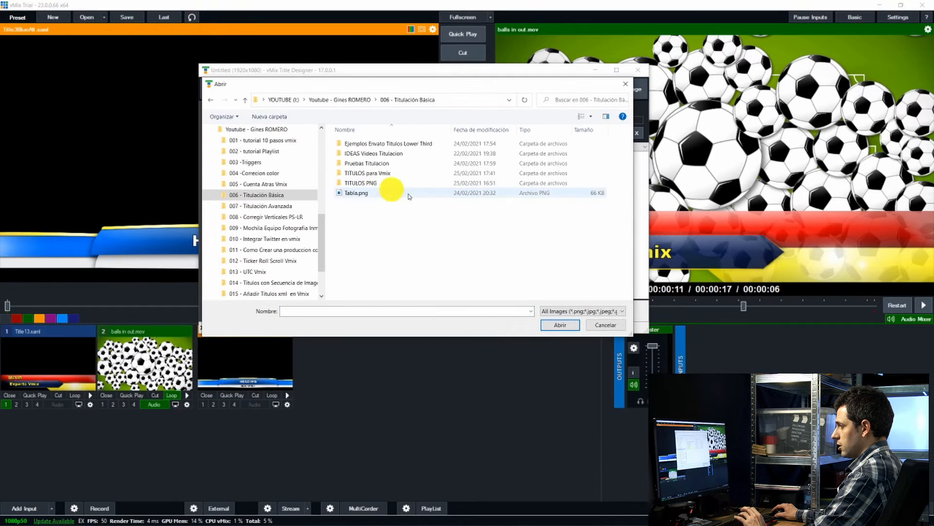
{"action": "double_click", "coordinate": [370, 182]}
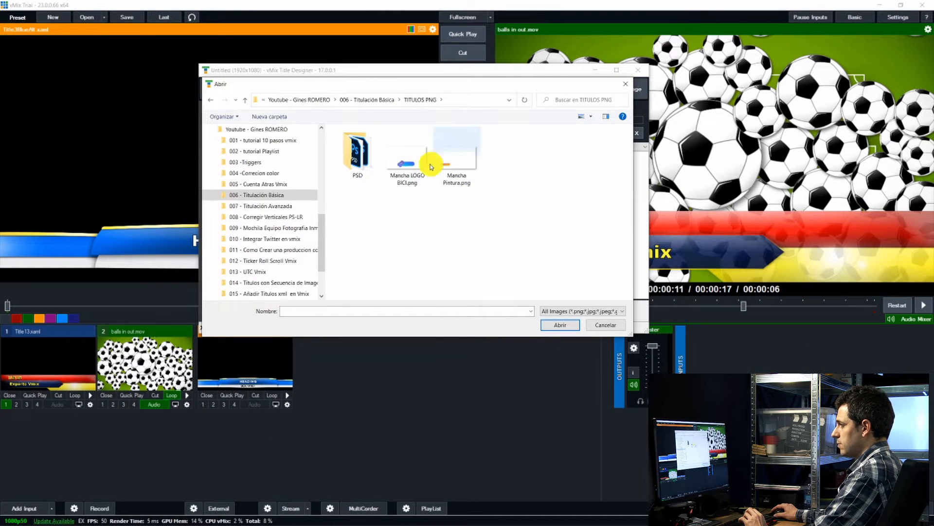
{"action": "left_click", "coordinate": [466, 162]}
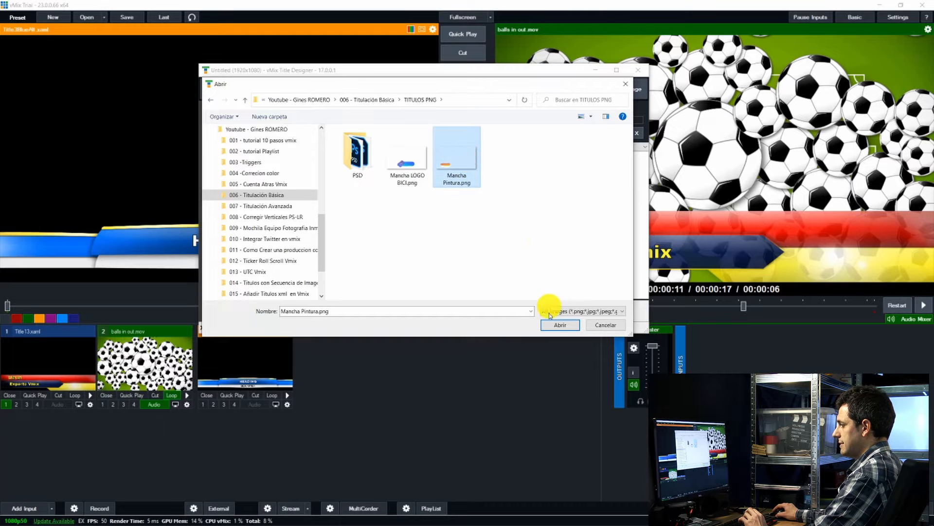
{"action": "left_click", "coordinate": [559, 324]}
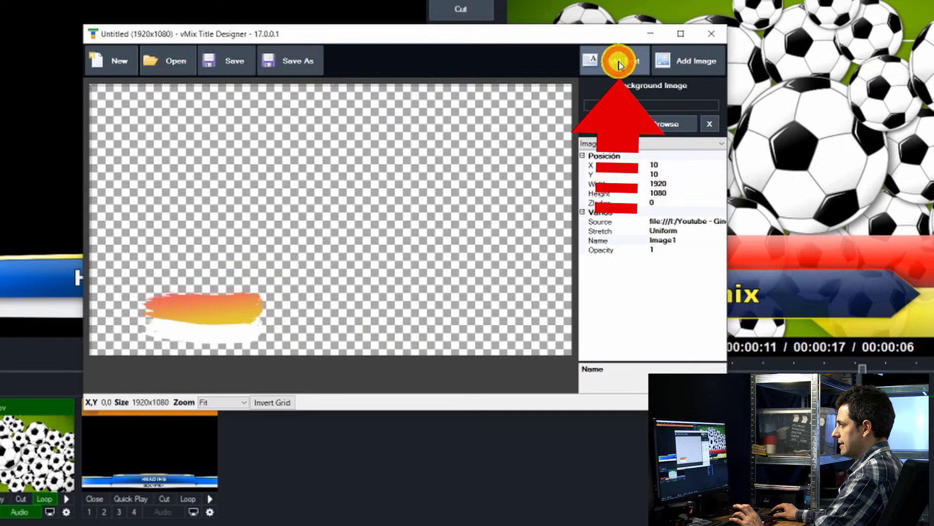
- Add a text object on the orange part of the paint stain and name it NOMBRE
{"action": "left_click", "coordinate": [619, 65]}
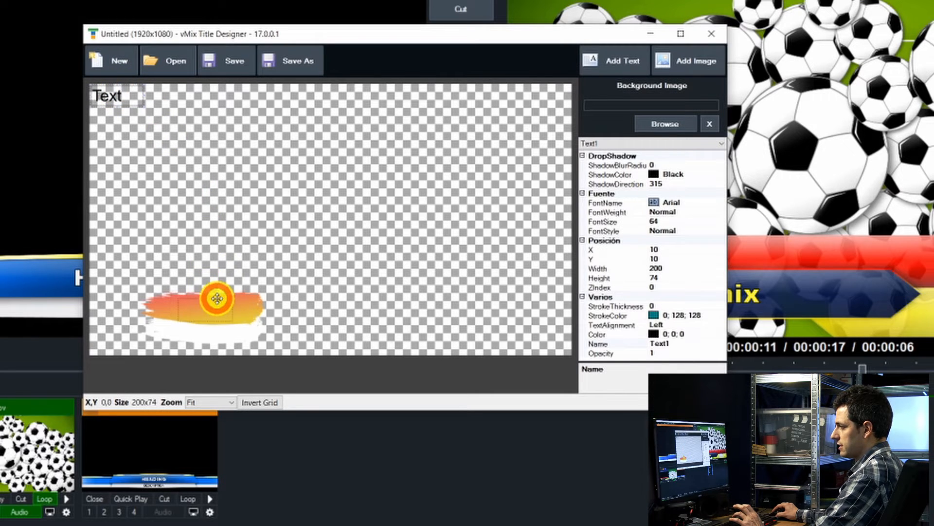
{"action": "left_click_drag", "start_coordinate": [217, 298], "coordinate": [218, 299]}
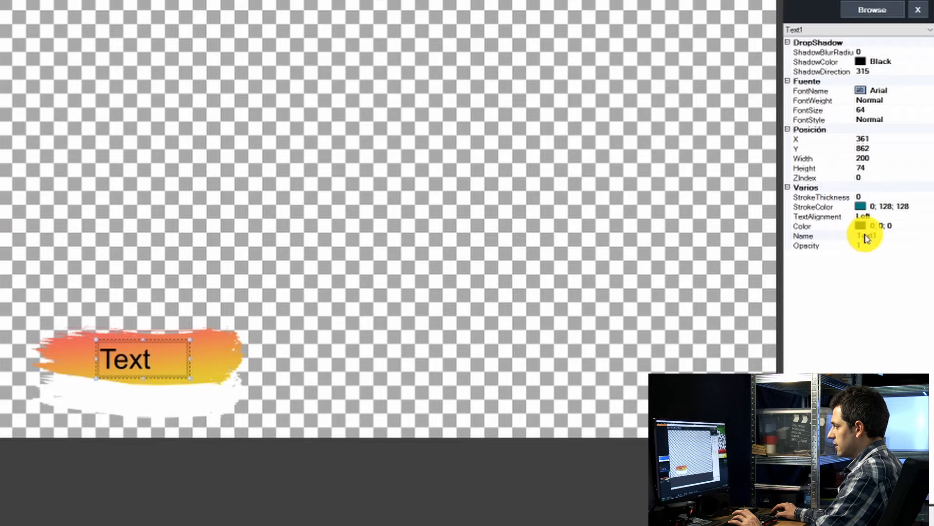
{"action": "left_click", "coordinate": [865, 237]}
{"action": "left_click", "coordinate": [871, 236]}
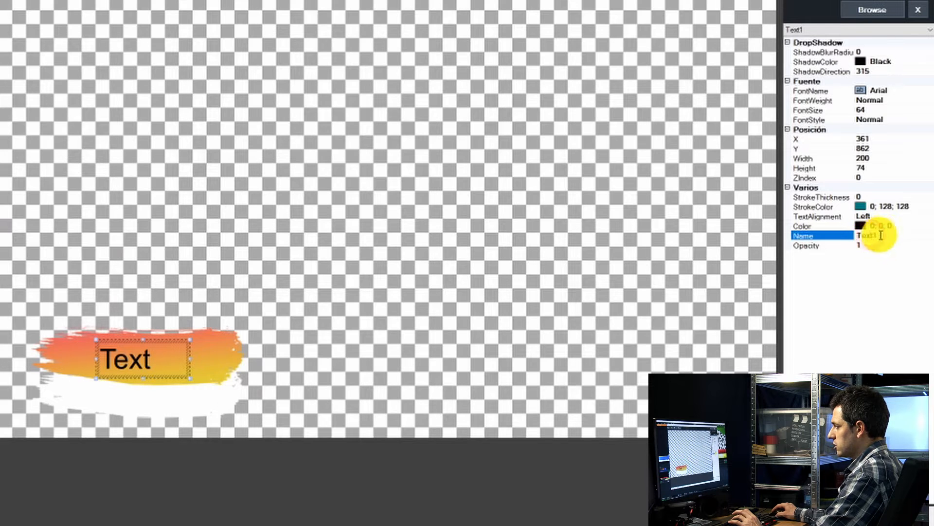
{"action": "left_click_drag", "start_coordinate": [881, 236], "coordinate": [858, 235]}
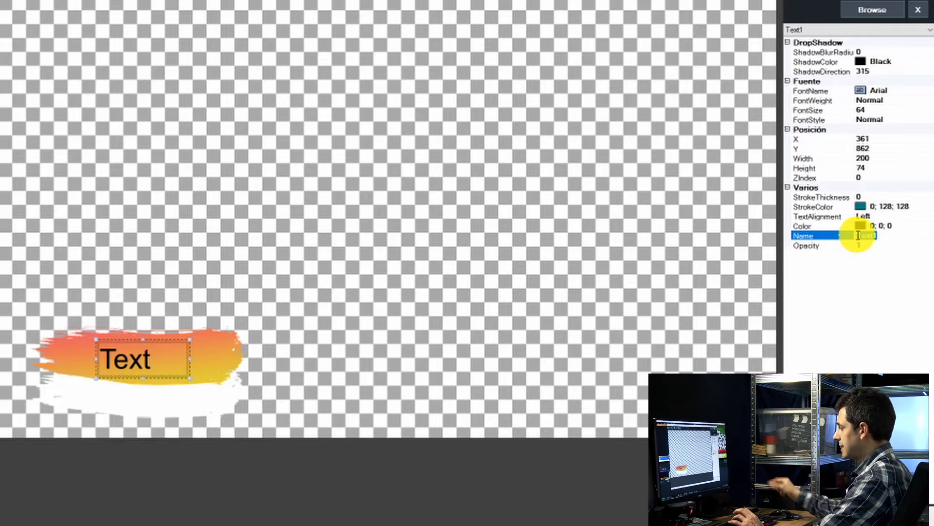
{"action": "type", "text": "NO"}
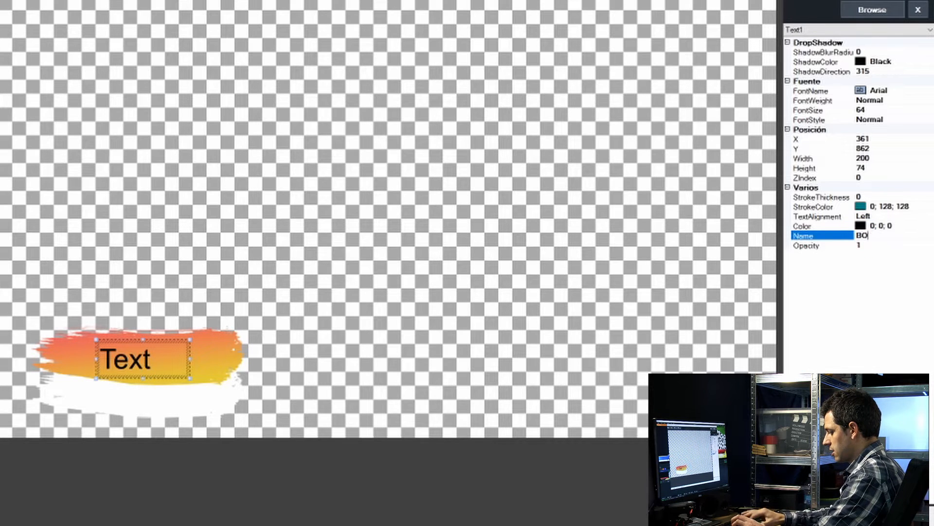
{"action": "type", "text": "MBRE"}
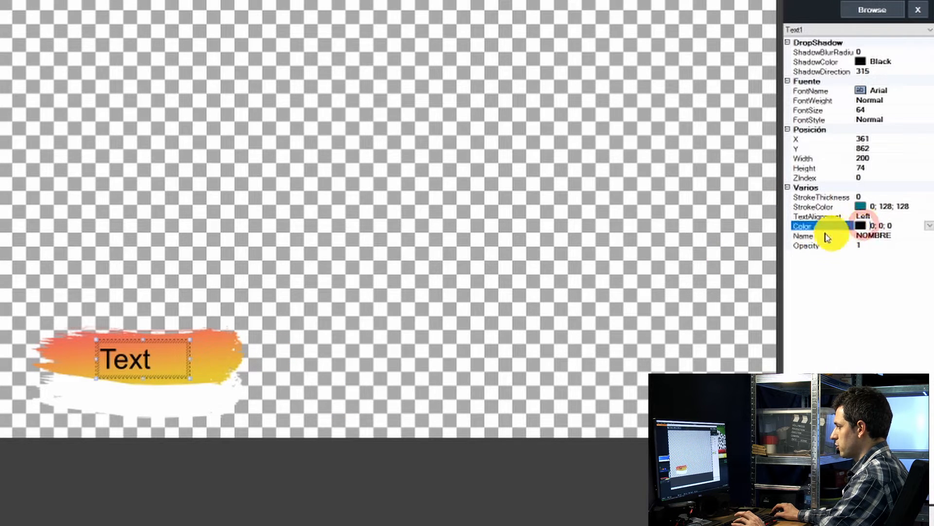
- Change the NOMBRE text colour to white (255; 255; 255)
{"action": "left_click", "coordinate": [872, 226]}
{"action": "left_click", "coordinate": [930, 225]}
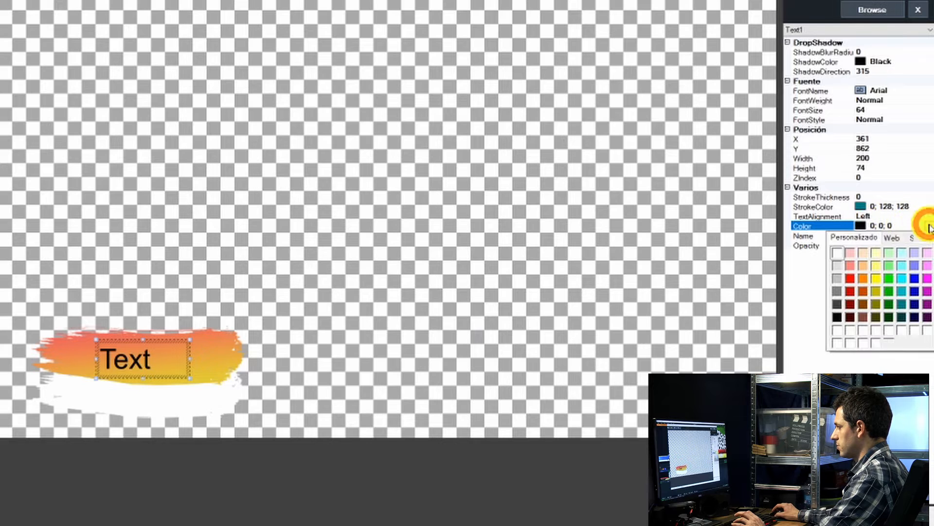
{"action": "left_click", "coordinate": [836, 255]}
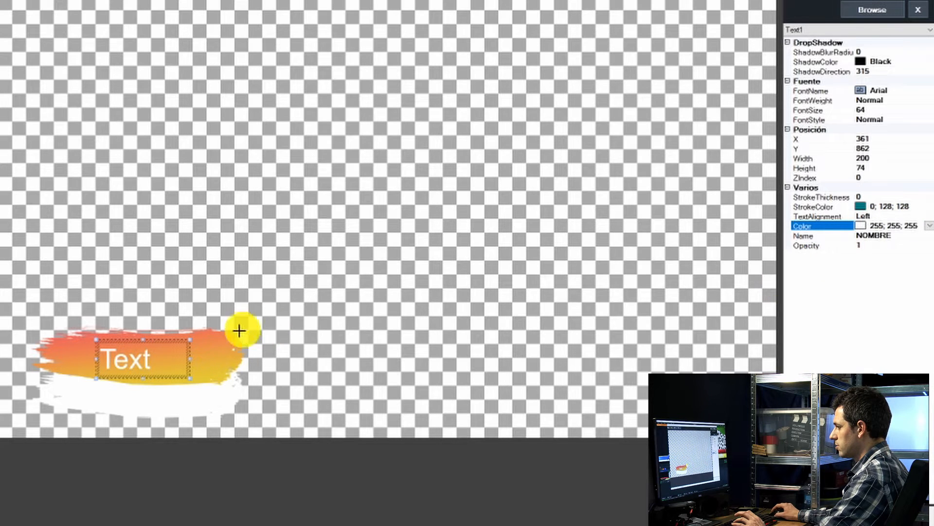
- Set the NOMBRE text's font size to 75 and its X position to 360
{"action": "left_click", "coordinate": [865, 111]}
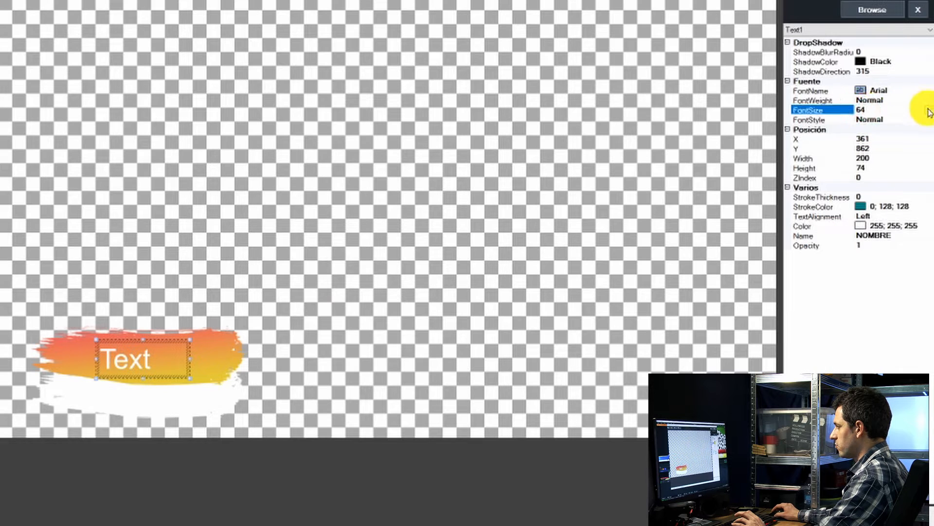
{"action": "left_click", "coordinate": [928, 109]}
{"action": "left_click", "coordinate": [874, 113]}
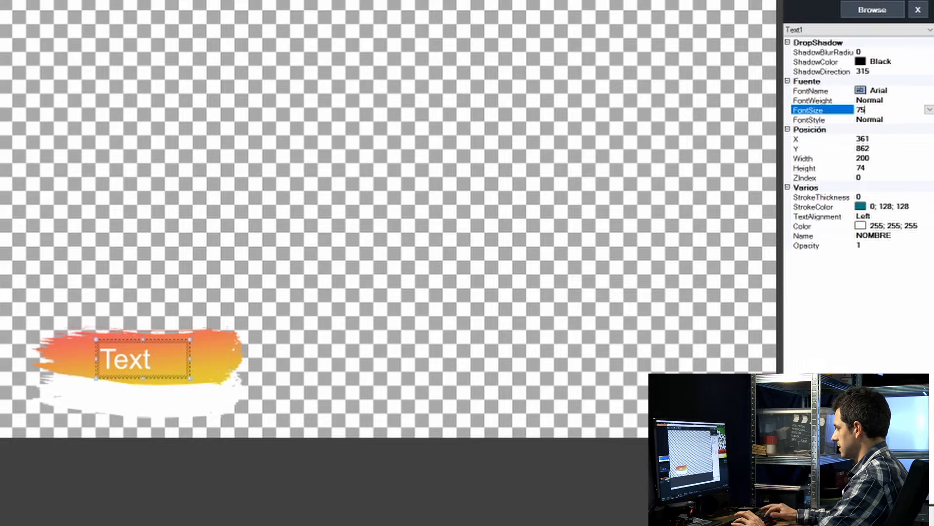
{"action": "type", "text": "75"}
{"action": "key", "text": "Return"}
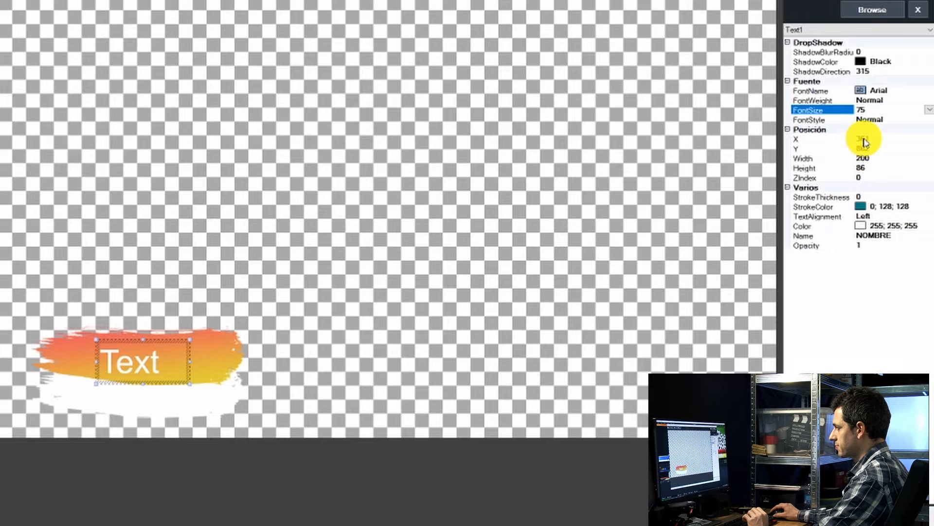
{"action": "left_click", "coordinate": [864, 139]}
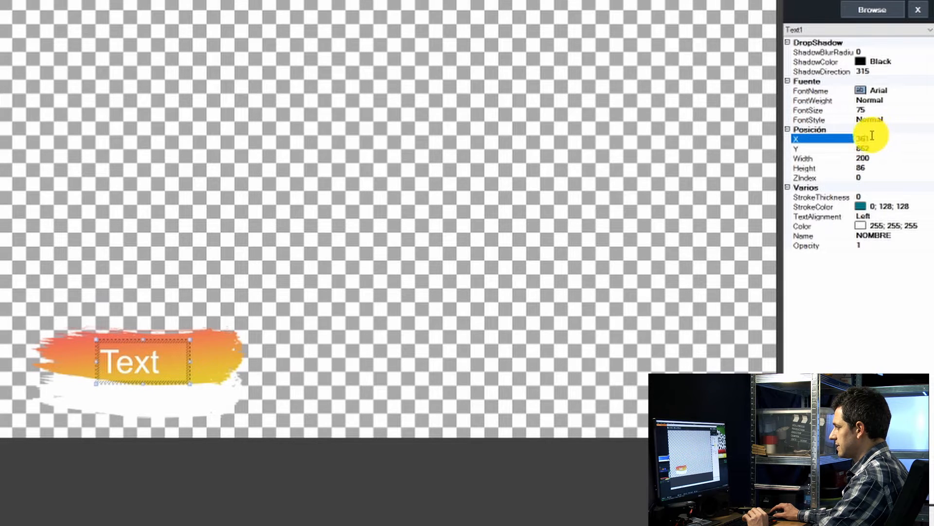
{"action": "left_click", "coordinate": [861, 139]}
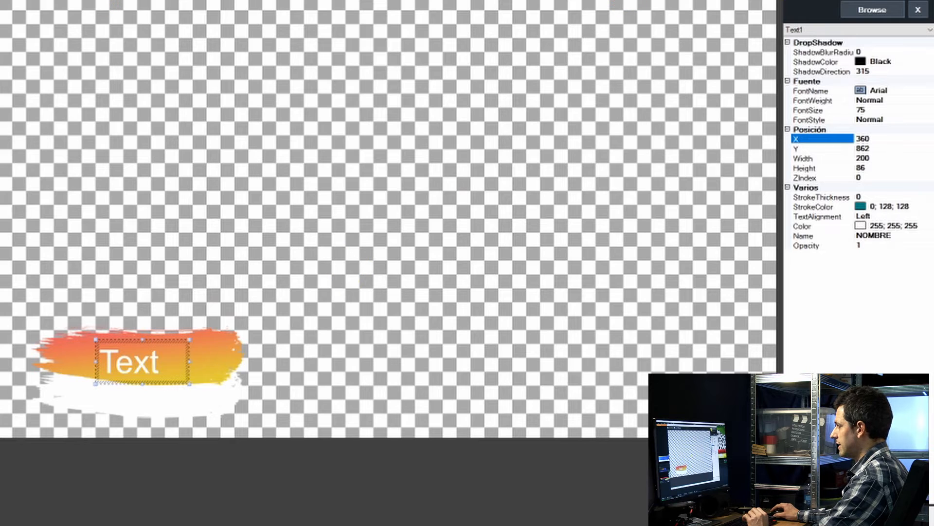
- Add a second text on the white part of the paint stain and set its font size to 48
{"action": "left_click", "coordinate": [80, 3]}
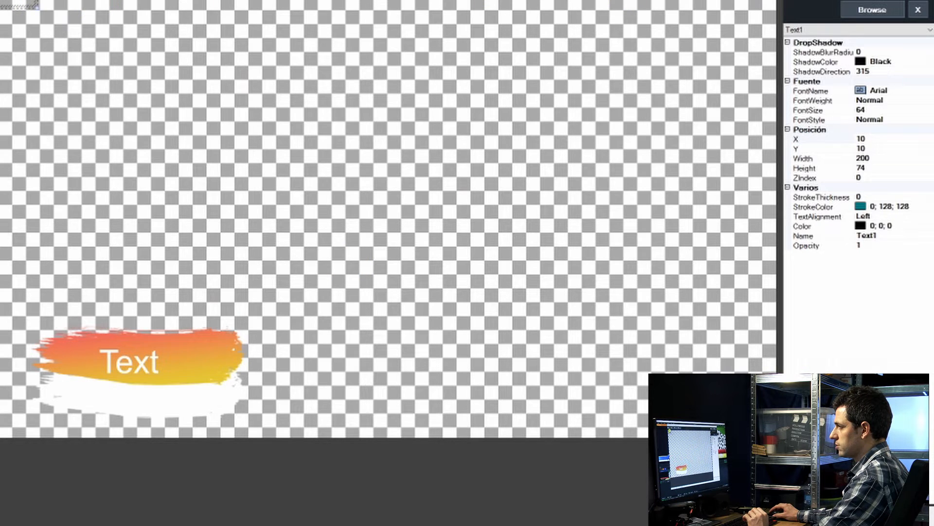
{"action": "mouse_move", "coordinate": [140, 162]}
{"action": "left_mouse_down"}
{"action": "mouse_move", "coordinate": [146, 309]}
{"action": "mouse_move", "coordinate": [128, 381]}
{"action": "left_mouse_up"}
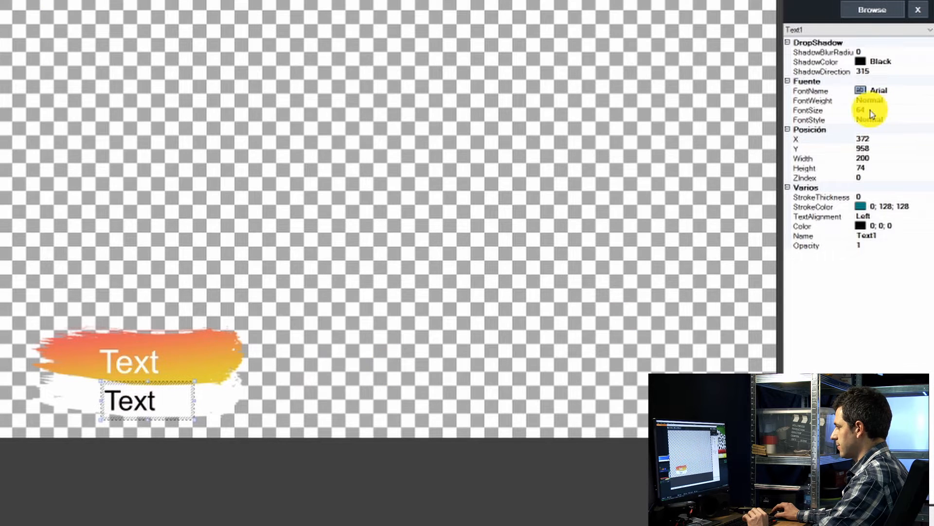
{"action": "left_click", "coordinate": [872, 110]}
{"action": "left_click", "coordinate": [930, 111]}
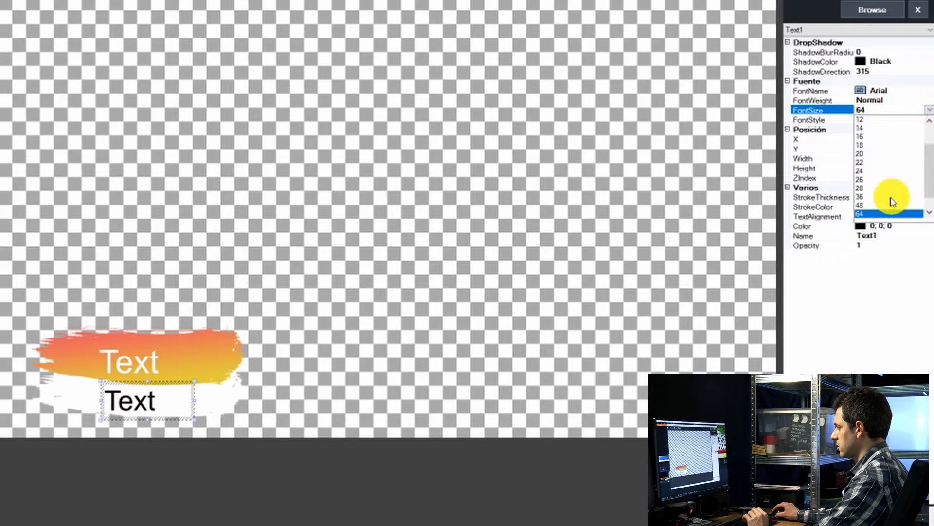
{"action": "left_click", "coordinate": [862, 204]}
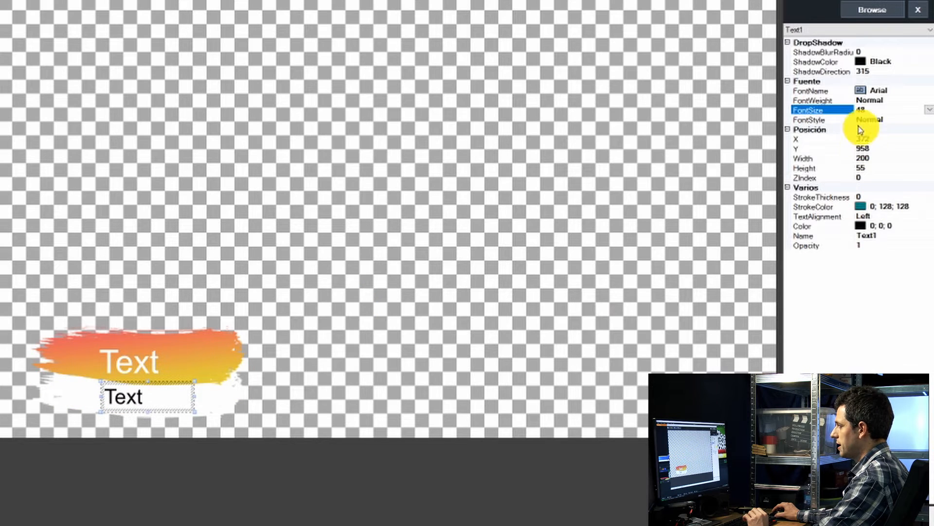
- Set the second text's X position to 360 and its colour to orange (255; 128; 0)
{"action": "left_click", "coordinate": [864, 139]}
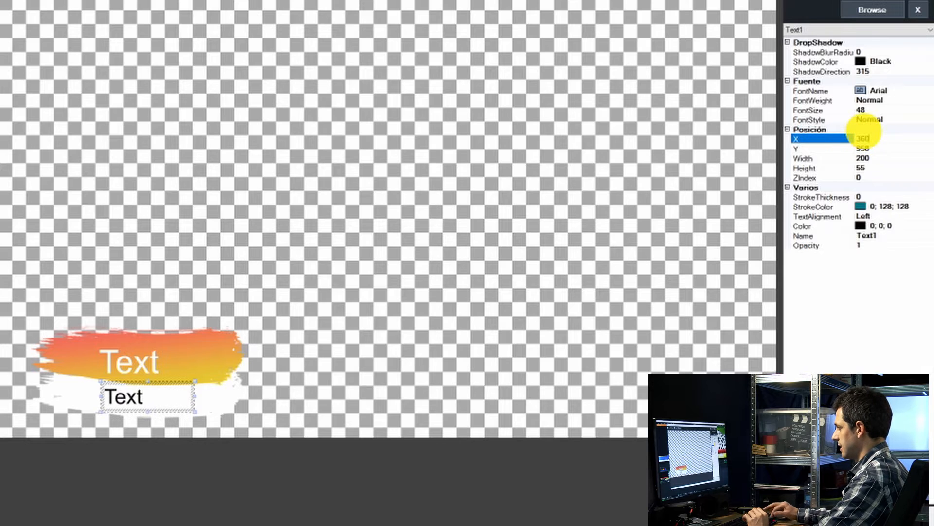
{"action": "type", "text": "350"}
{"action": "key", "text": "Return"}
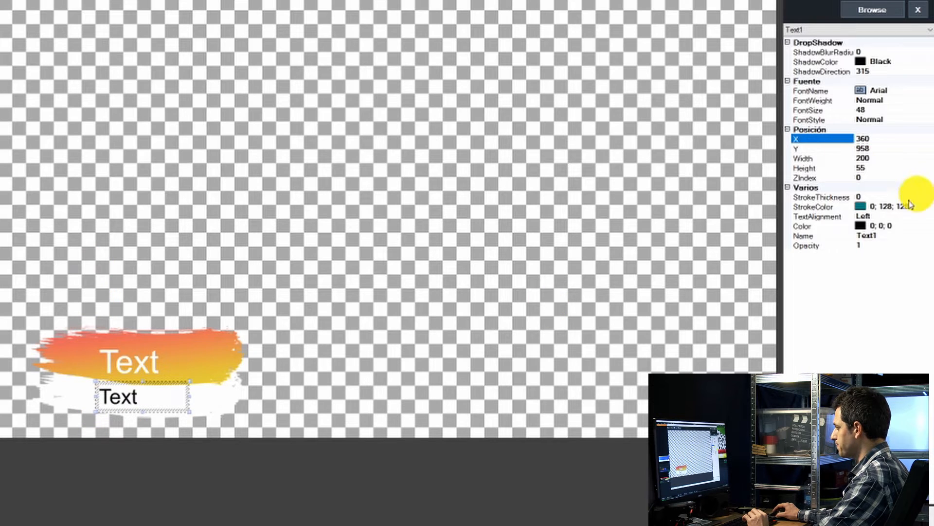
{"action": "left_click", "coordinate": [860, 228]}
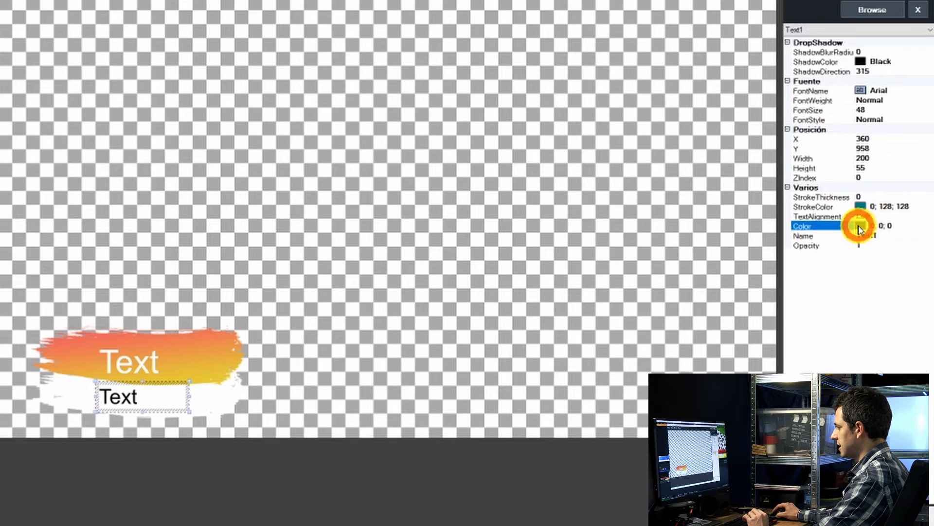
{"action": "left_click", "coordinate": [930, 227]}
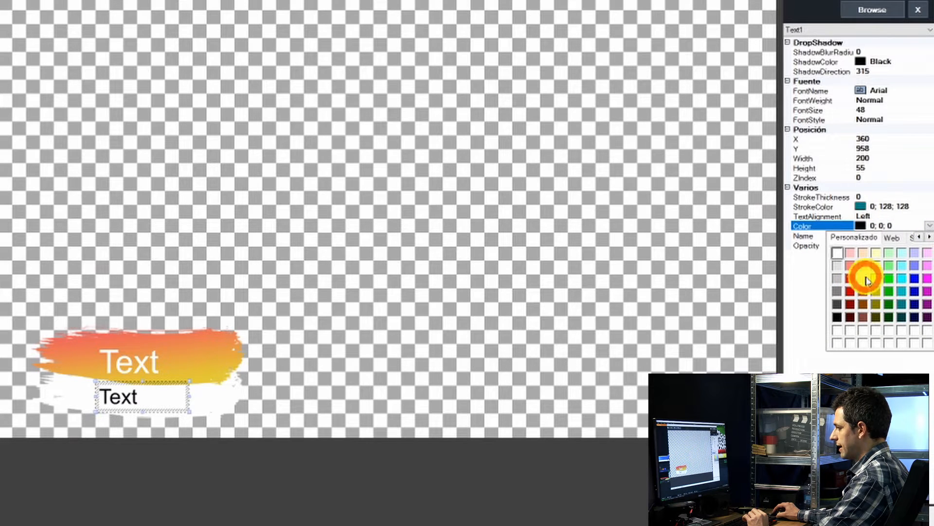
{"action": "left_click", "coordinate": [866, 279]}
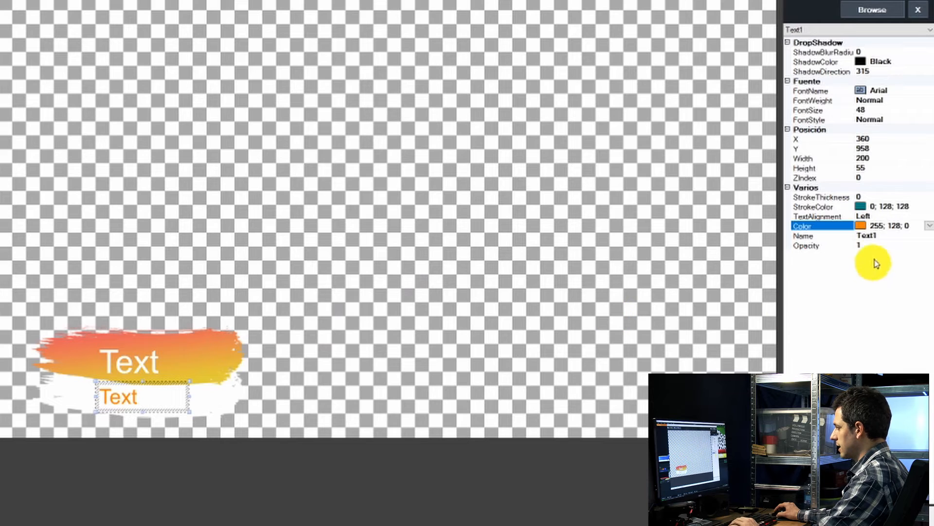
- Rename the orange text, and reposition and widen the NOMBRE text to about X 295, Y 850 and width 346
{"action": "left_click", "coordinate": [885, 238]}
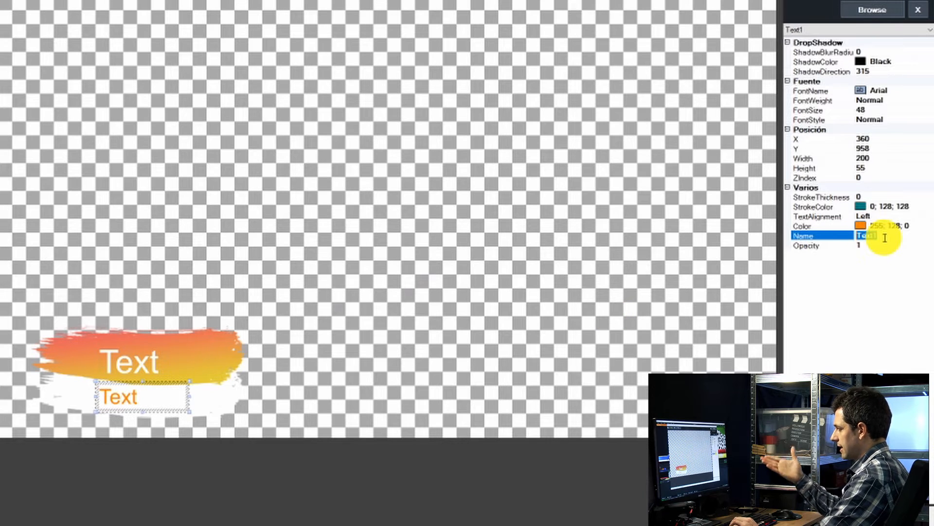
{"action": "key", "text": "shift"}
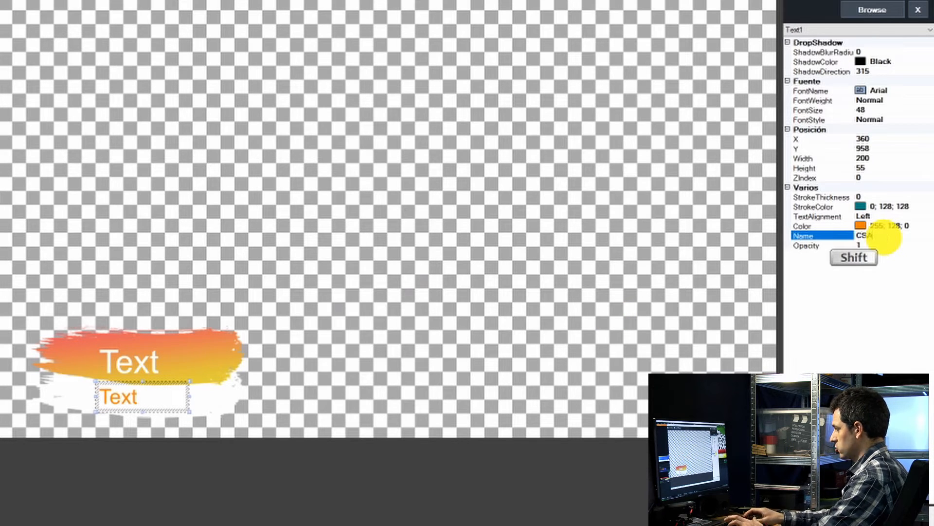
{"action": "left_click", "coordinate": [146, 355]}
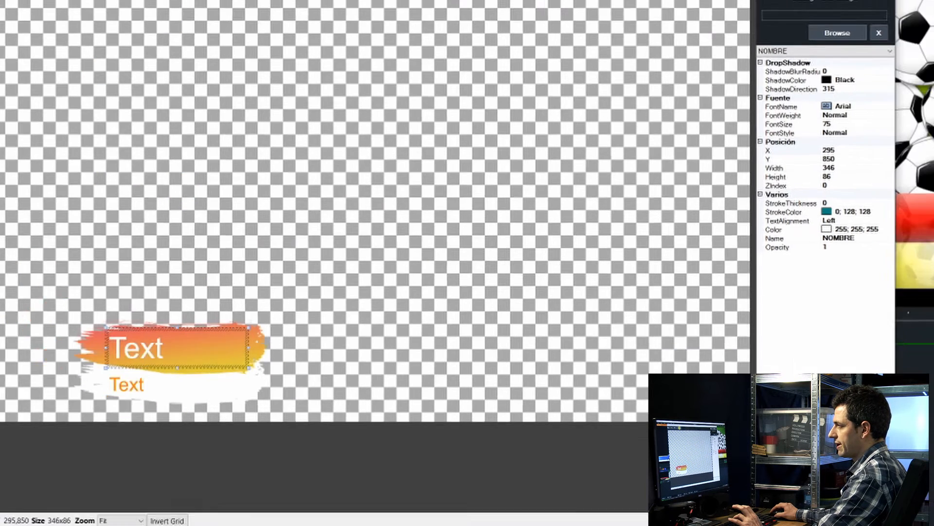
- Save the title as the XAML file TITULO PINTURA in the TITULOS PNG folder
{"action": "key", "text": "ctrl+s"}
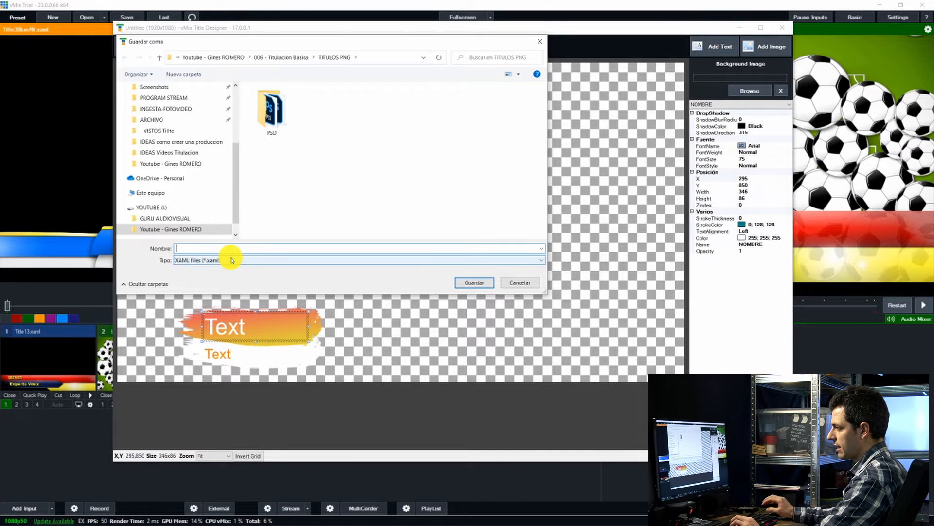
{"action": "type", "text": "TITULO"}
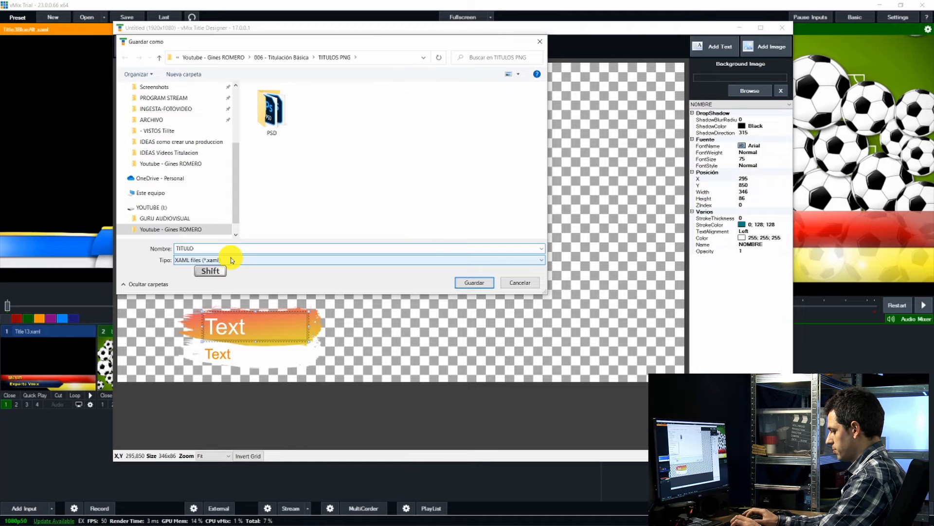
{"action": "type", "text": " PINTURA"}
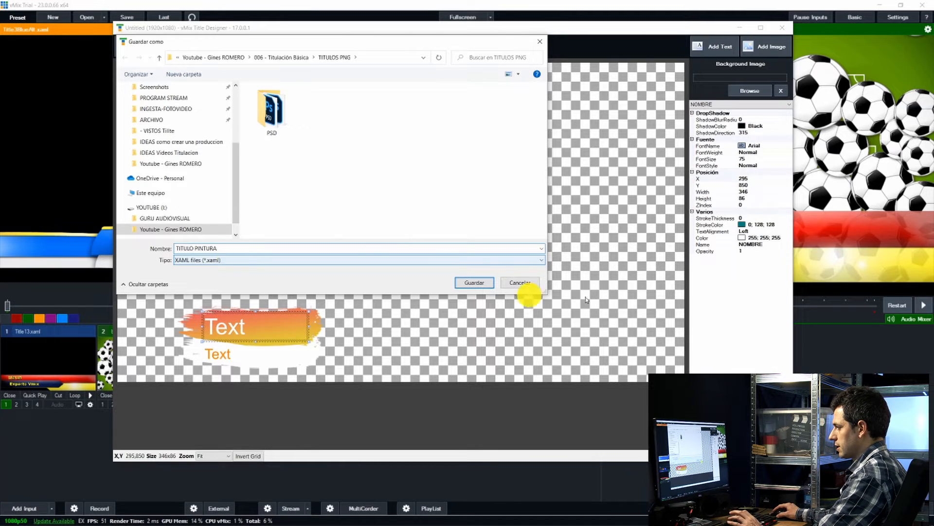
{"action": "left_click", "coordinate": [475, 282]}
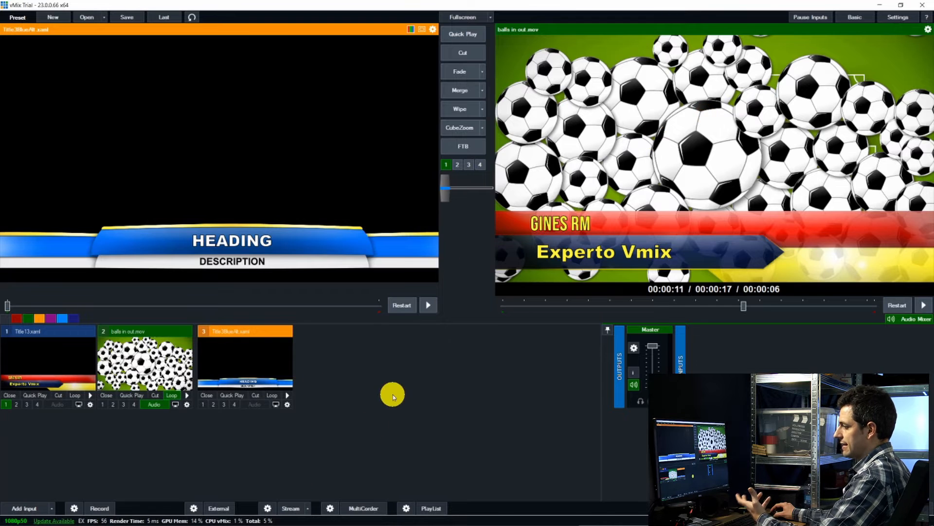
- Switch to vMix and add the saved TITULO PINTURA.xaml file from its folder as a new input
{"action": "left_click", "coordinate": [30, 508]}
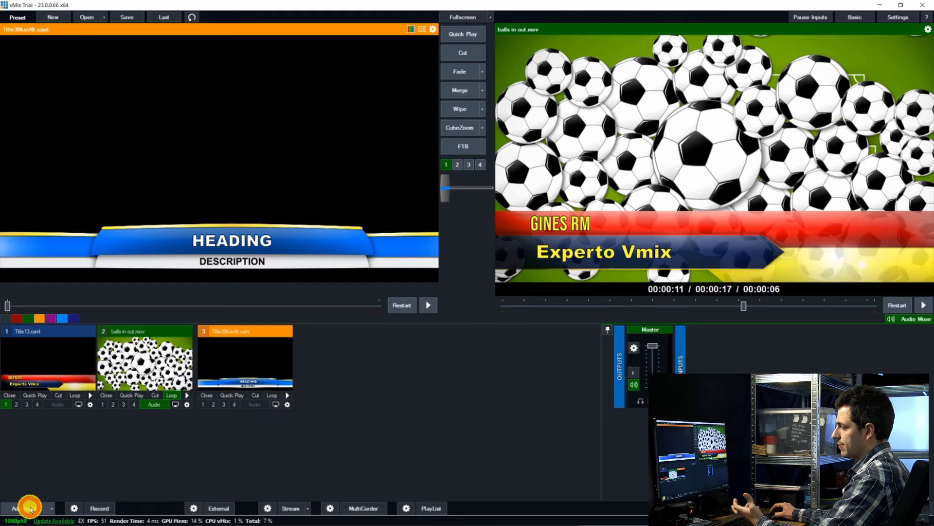
{"action": "left_click", "coordinate": [270, 332]}
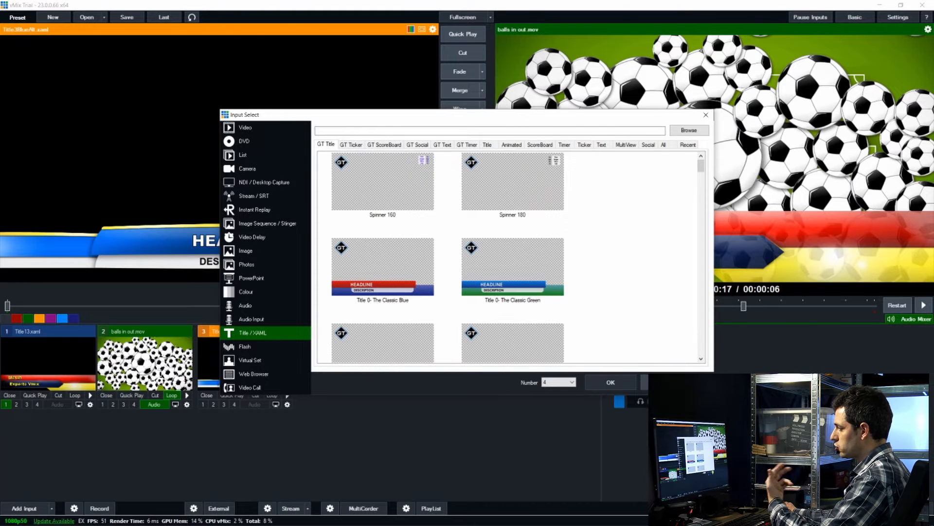
{"action": "left_click", "coordinate": [880, 6]}
{"action": "left_click_drag", "start_coordinate": [431, 88], "coordinate": [387, 439]}
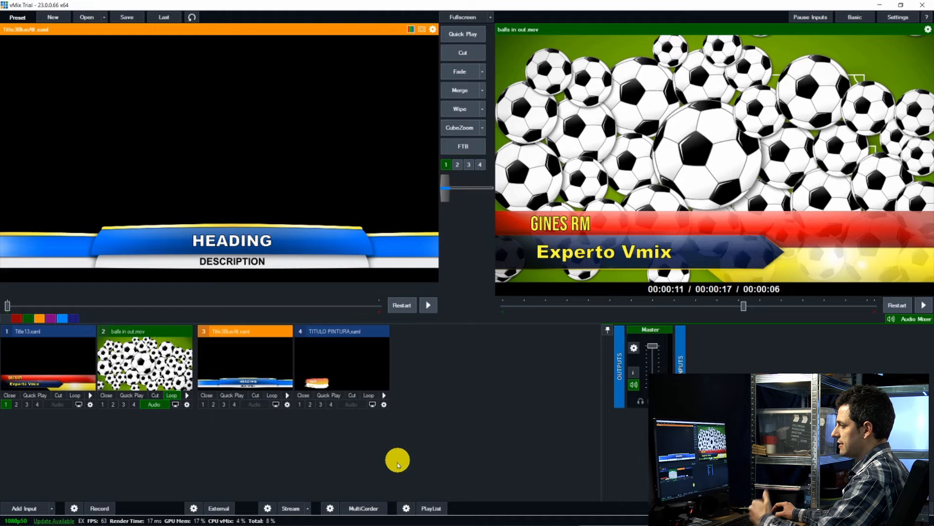
- Send TITULO PINTURA.xaml to the preview, show it over the program on overlay channel 1, and take it off again
{"action": "left_click", "coordinate": [353, 368]}
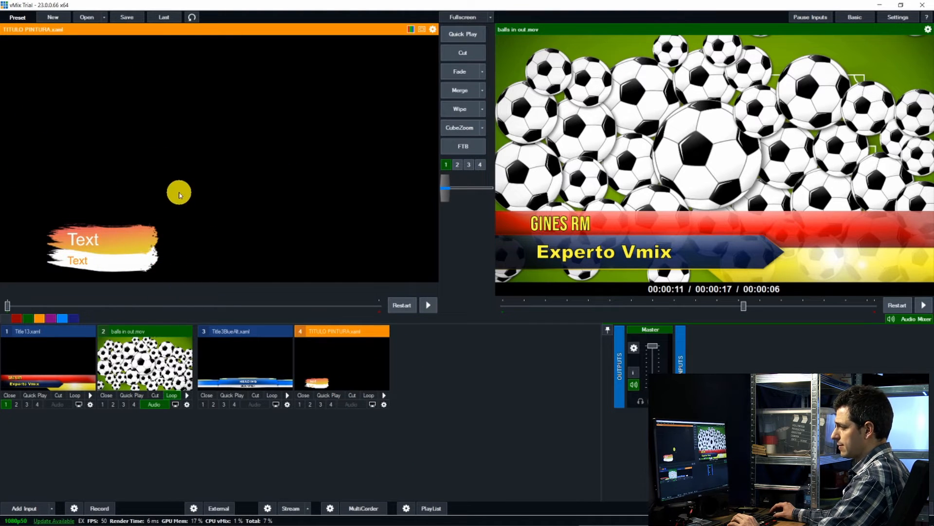
{"action": "left_click", "coordinate": [301, 406]}
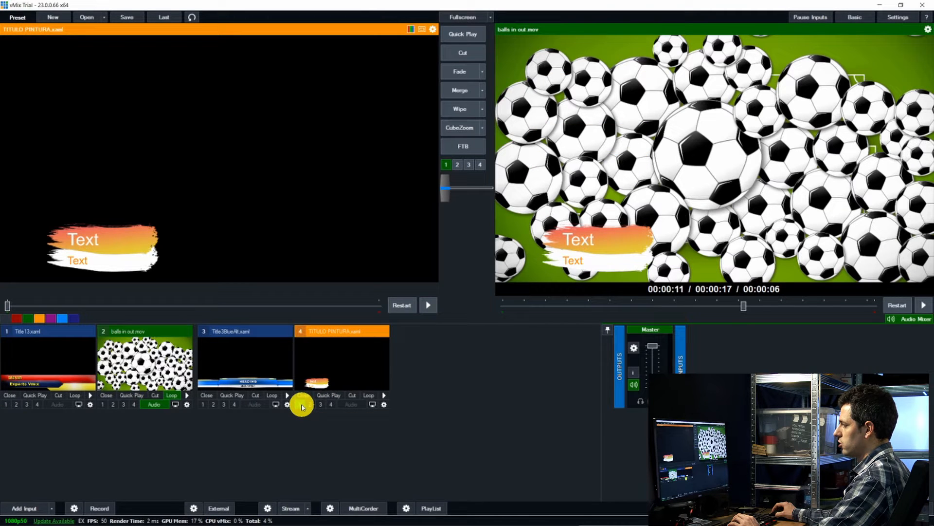
{"action": "left_click", "coordinate": [302, 406]}
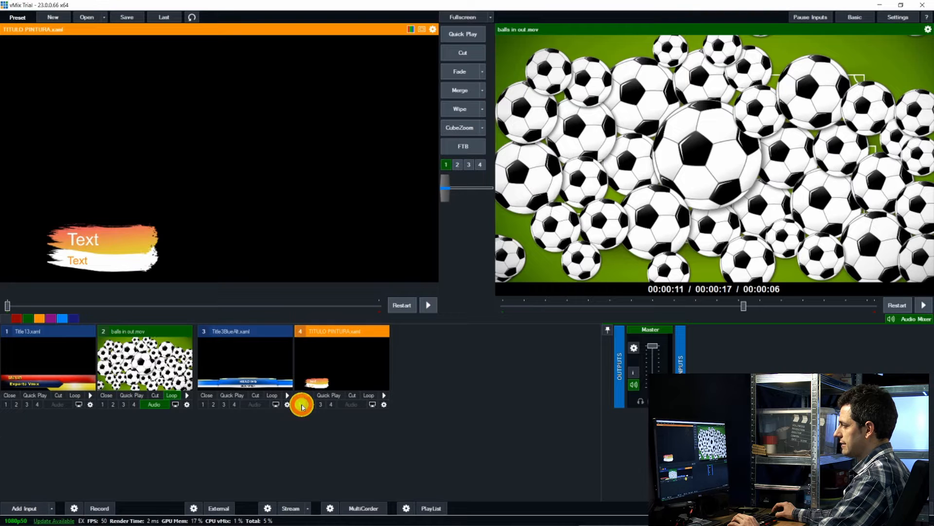
- Show TITULO PINTURA.xaml over the program on overlay channel 1, and open its title editor
{"action": "left_click", "coordinate": [302, 405]}
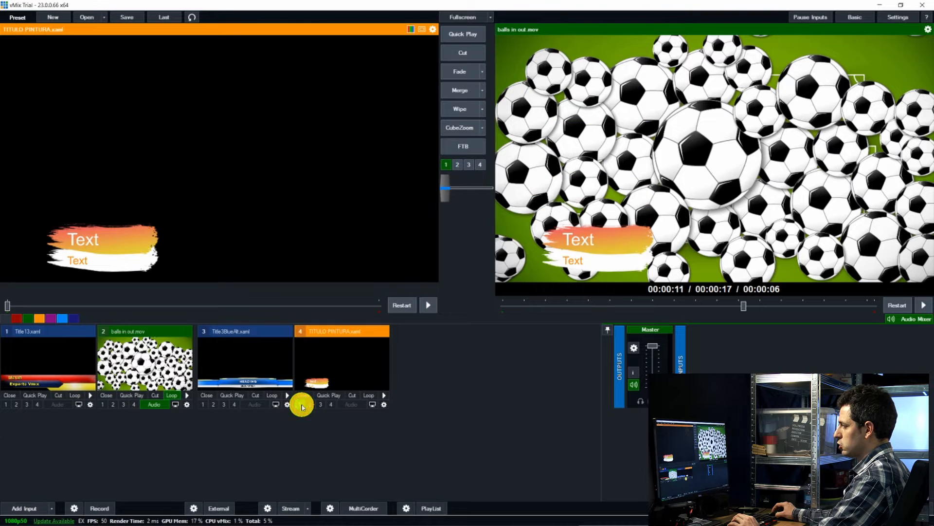
{"action": "right_click", "coordinate": [352, 361]}
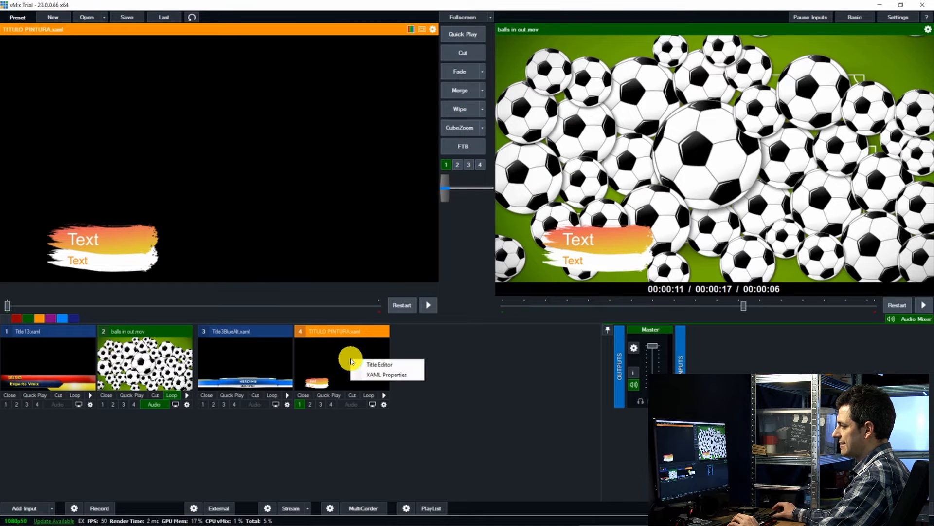
{"action": "left_click", "coordinate": [370, 364]}
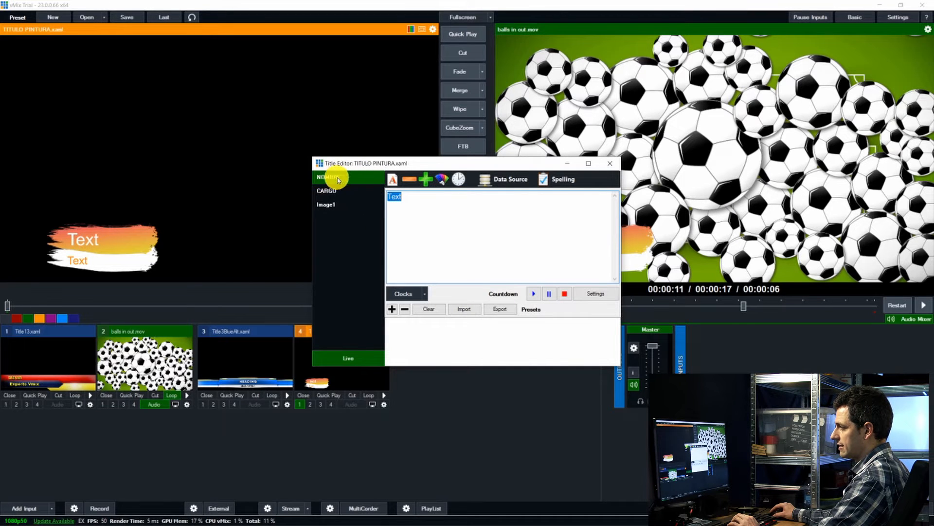
- Check the CARGO text's name in vMix Title Designer against the NOMBRE and CARGO fields in the vMix title editor
{"action": "left_click", "coordinate": [484, 519]}
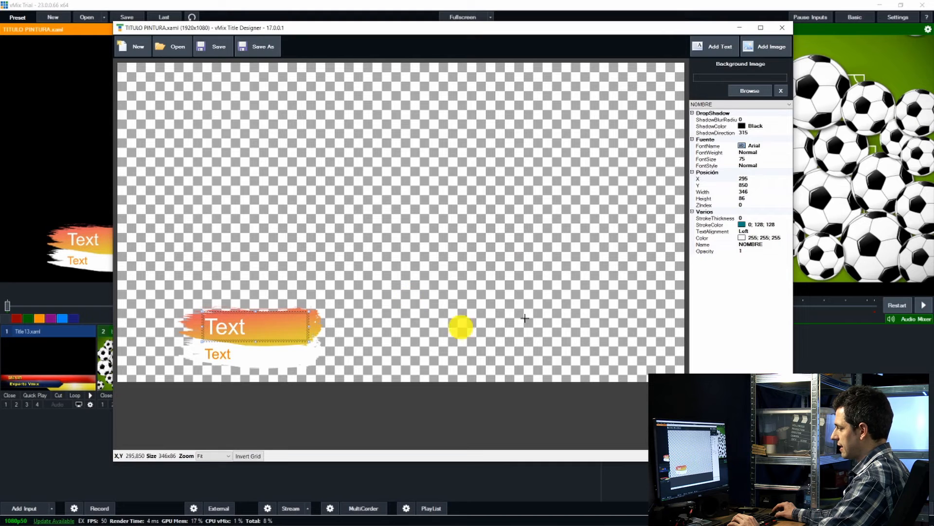
{"action": "left_click", "coordinate": [222, 356]}
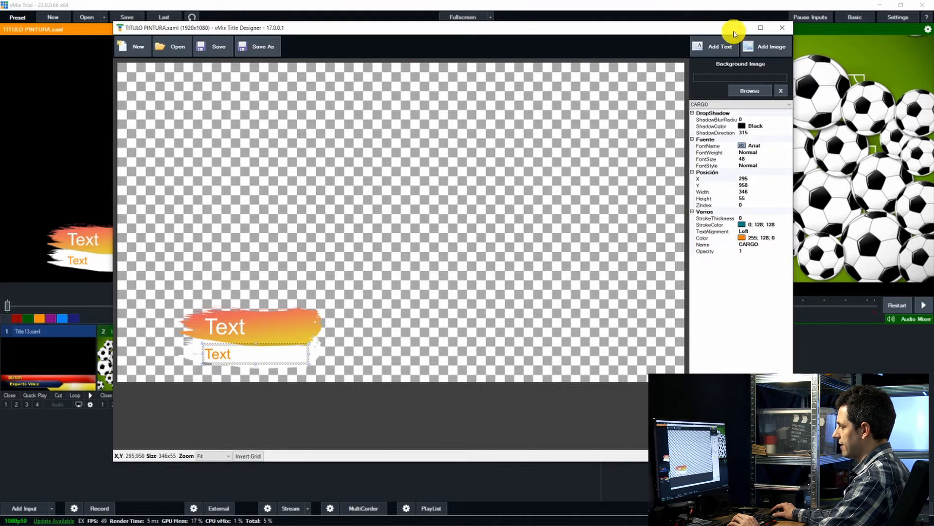
{"action": "left_click", "coordinate": [782, 28]}
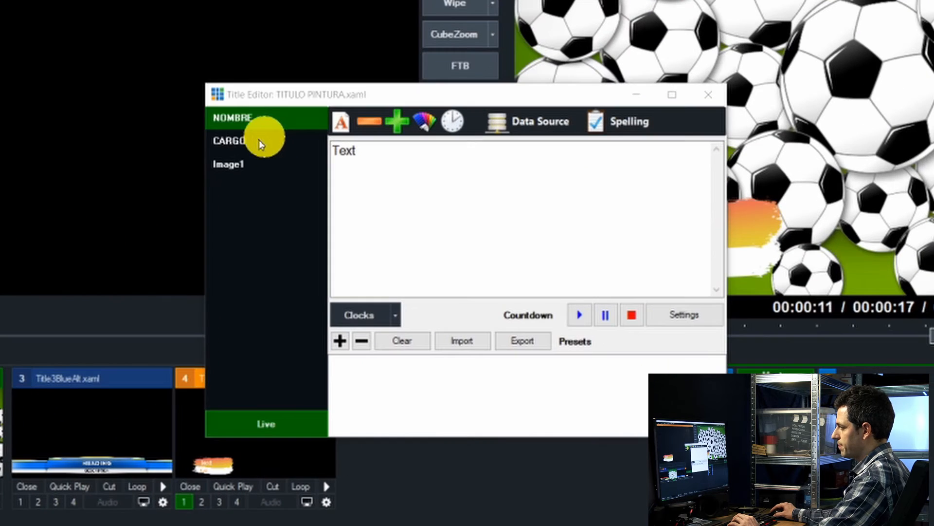
{"action": "left_click", "coordinate": [336, 190]}
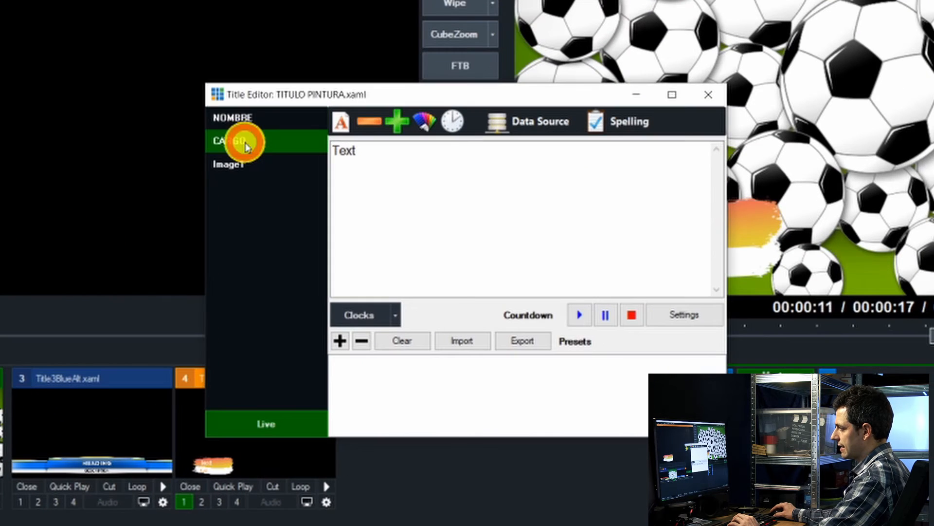
{"action": "left_click", "coordinate": [254, 115]}
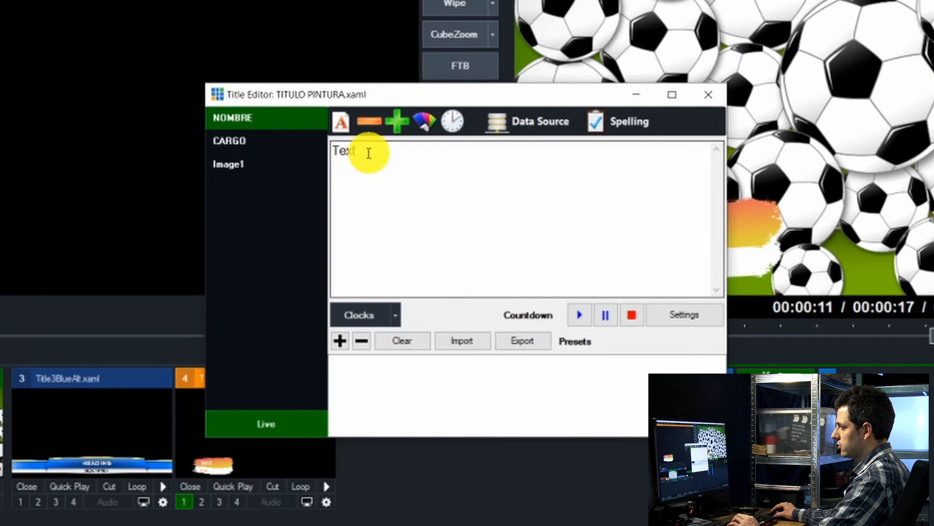
- Enter the presenter's first name in NOMBRE and Tutoriales PLUS in CARGO, and close the title editor
{"action": "double_click", "coordinate": [351, 151]}
{"action": "type", "text": "GINES"}
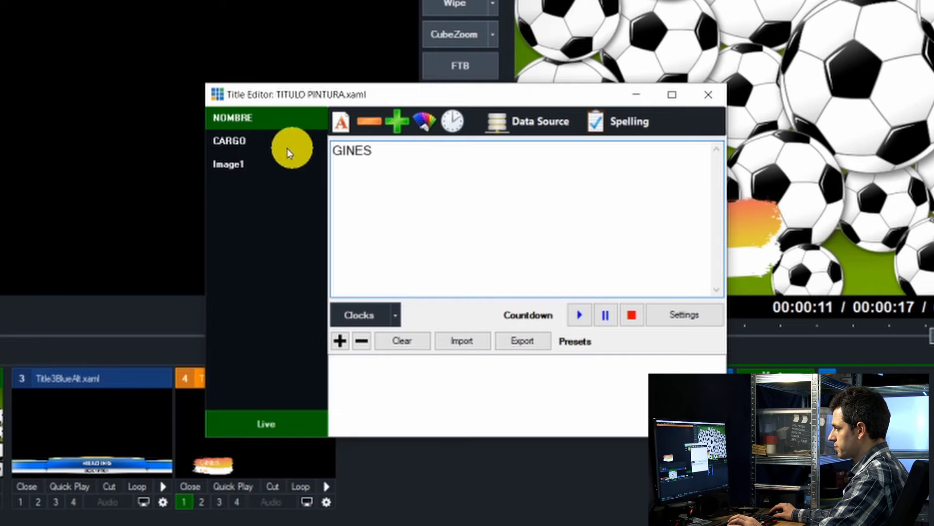
{"action": "left_click", "coordinate": [228, 136]}
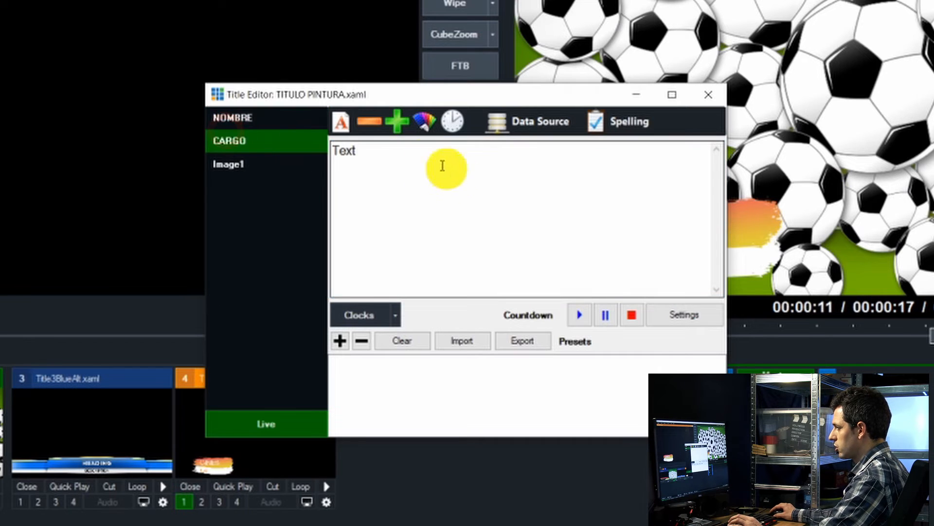
{"action": "double_click", "coordinate": [376, 150]}
{"action": "left_click", "coordinate": [294, 154]}
{"action": "type", "text": "Tu"}
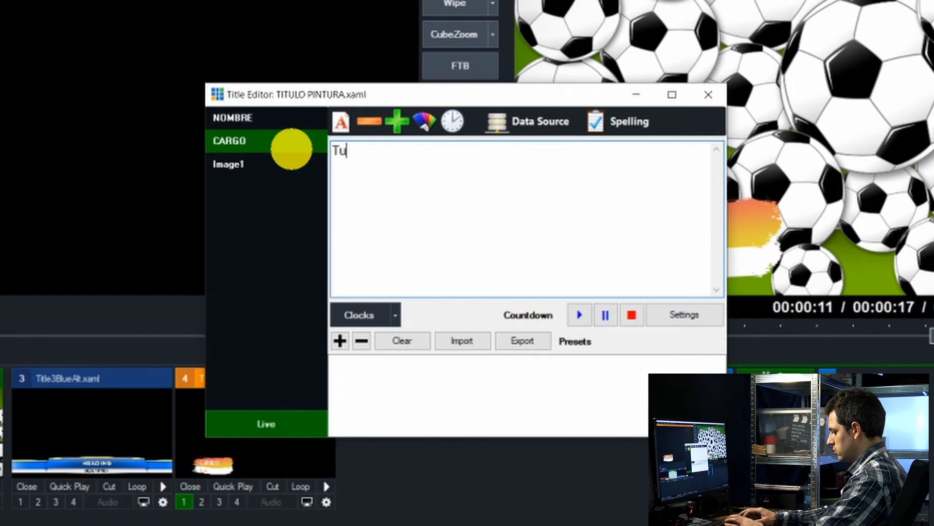
{"action": "type", "text": "toriales "}
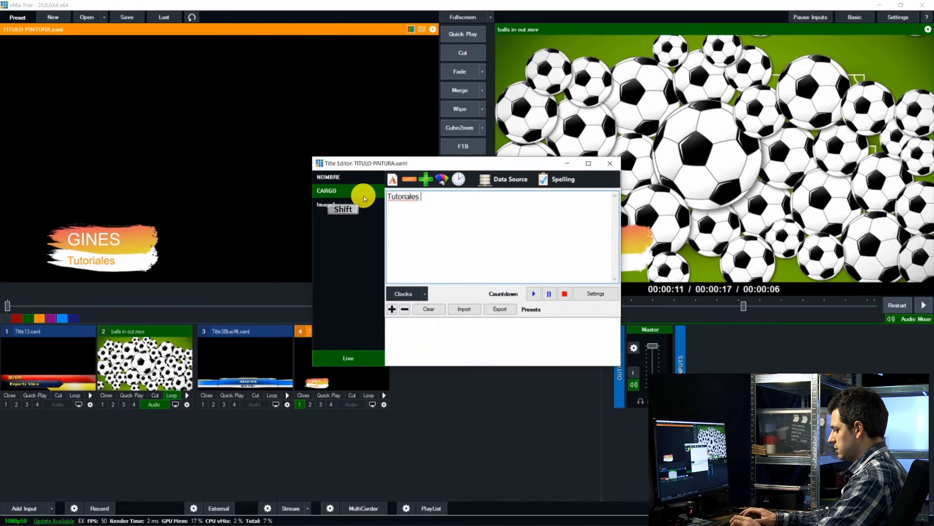
{"action": "type", "text": "PLUS"}
{"action": "left_click", "coordinate": [610, 163]}
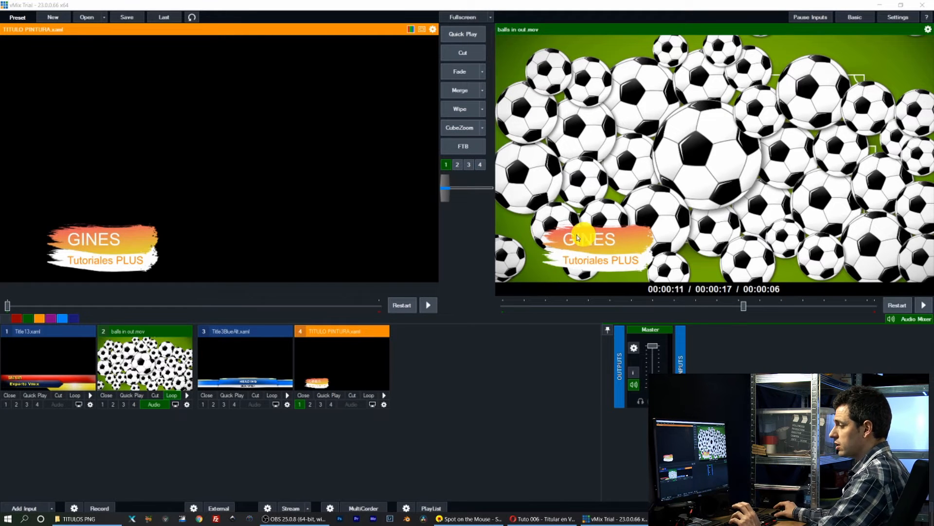
- Close the Title3BlueAlt.xaml and Title13.xaml inputs
{"action": "left_click", "coordinate": [267, 331]}
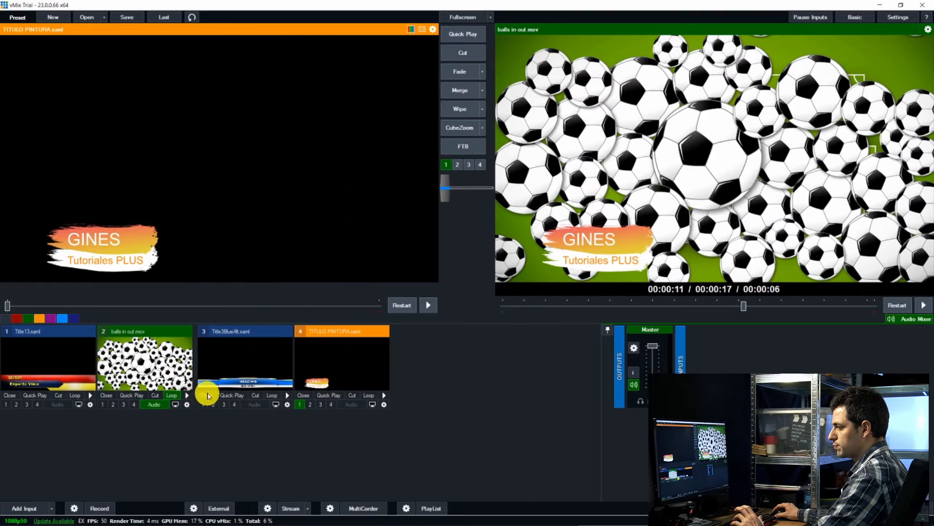
{"action": "left_click", "coordinate": [207, 395]}
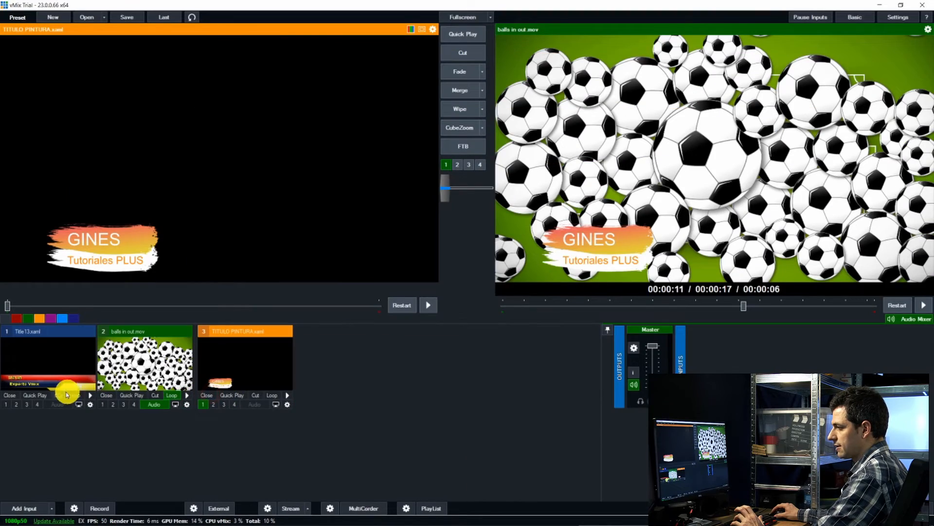
{"action": "left_click", "coordinate": [10, 395]}
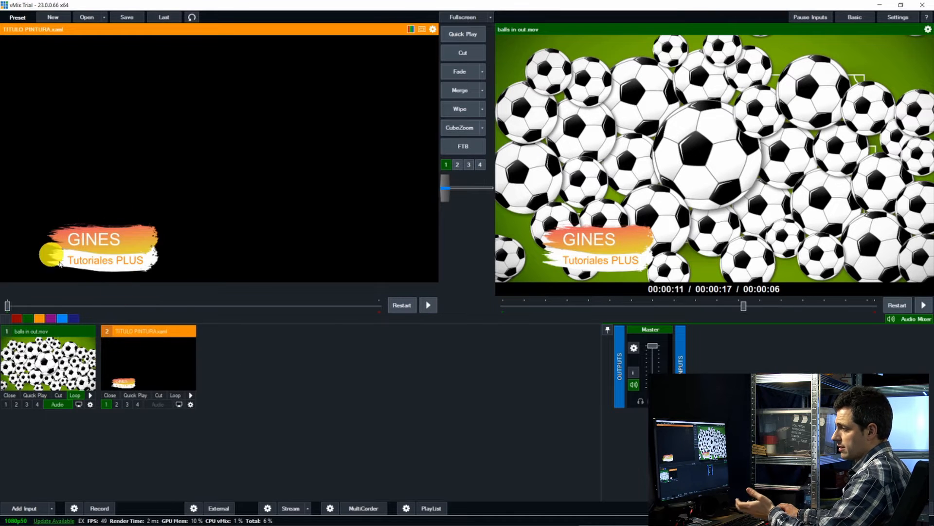
- Add TITULO PINTURA from the recently used titles again as input 3
{"action": "left_click", "coordinate": [27, 509]}
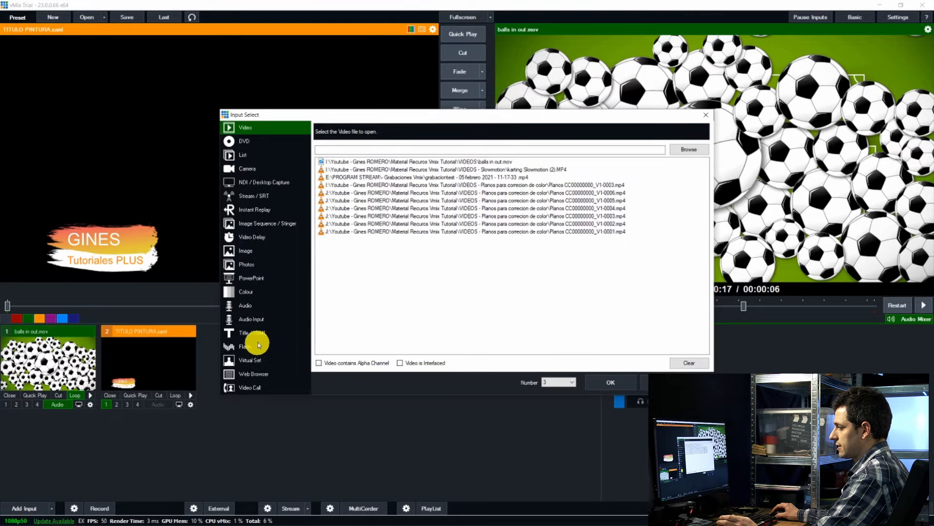
{"action": "left_click", "coordinate": [255, 333]}
{"action": "left_click", "coordinate": [685, 145]}
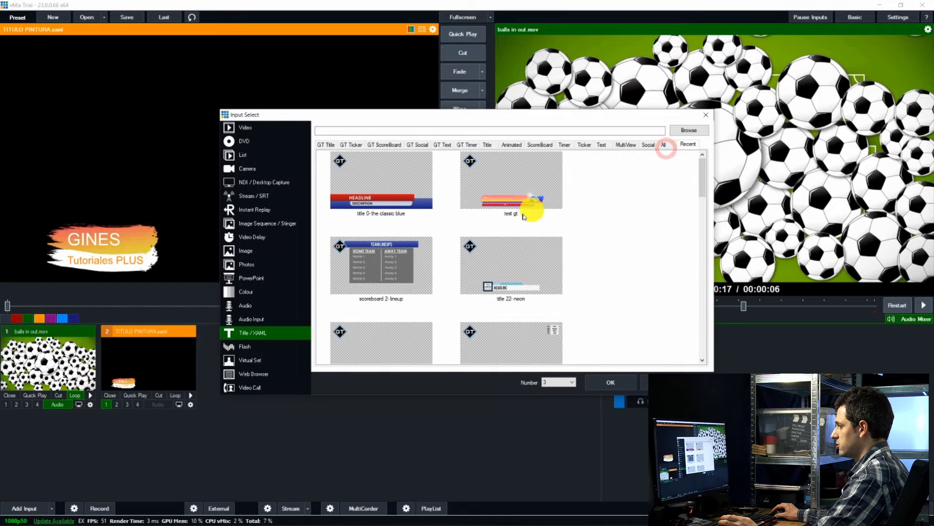
{"action": "scroll", "coordinate": [416, 255], "scroll_direction": "down", "scroll_amount": 4}
{"action": "scroll", "coordinate": [414, 259], "scroll_direction": "down", "scroll_amount": 2}
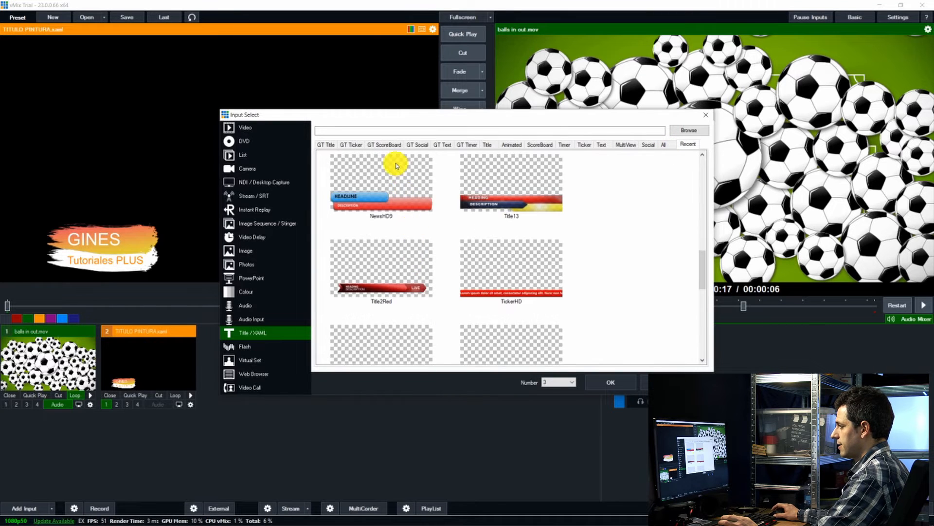
{"action": "scroll", "coordinate": [410, 229], "scroll_direction": "up", "scroll_amount": 2}
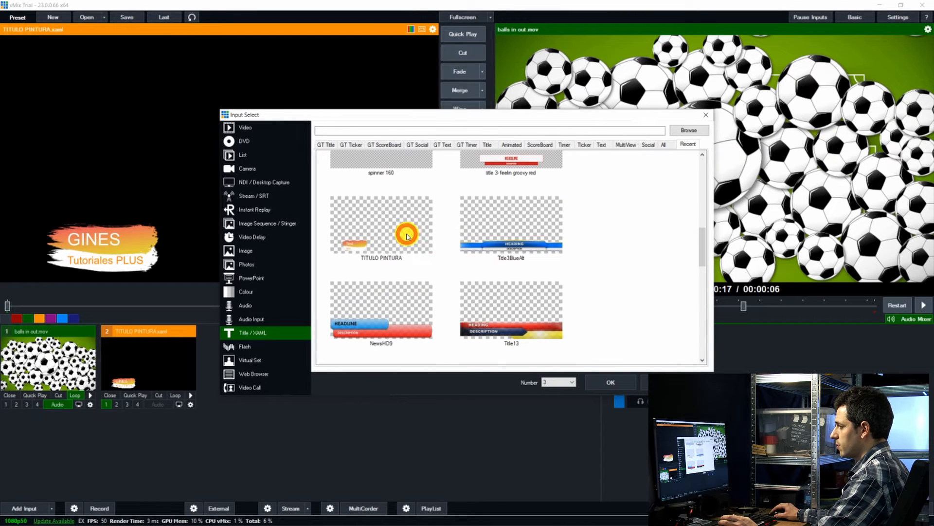
{"action": "left_click", "coordinate": [407, 236]}
{"action": "left_click", "coordinate": [610, 382]}
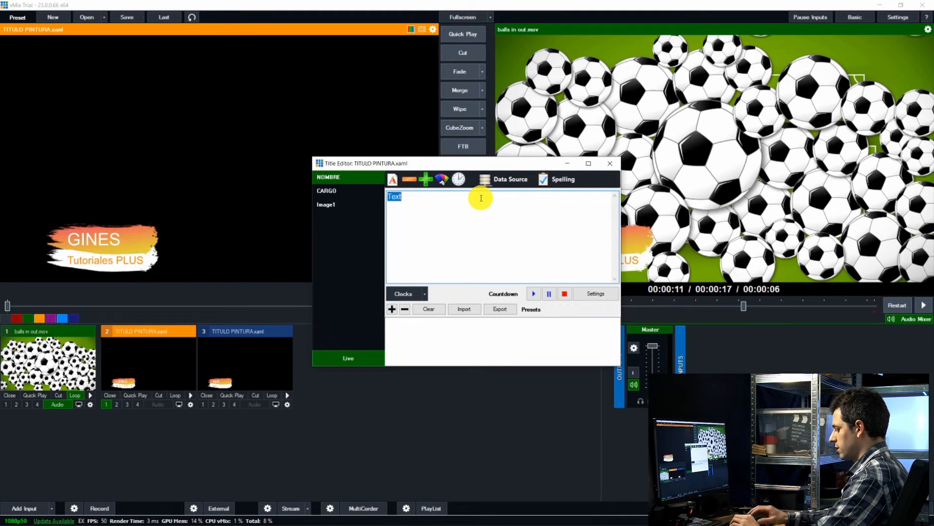
- Fill in a sample name in NOMBRE and PS in CARGO, and send the input 3 title to the preview
{"action": "left_click", "coordinate": [327, 190]}
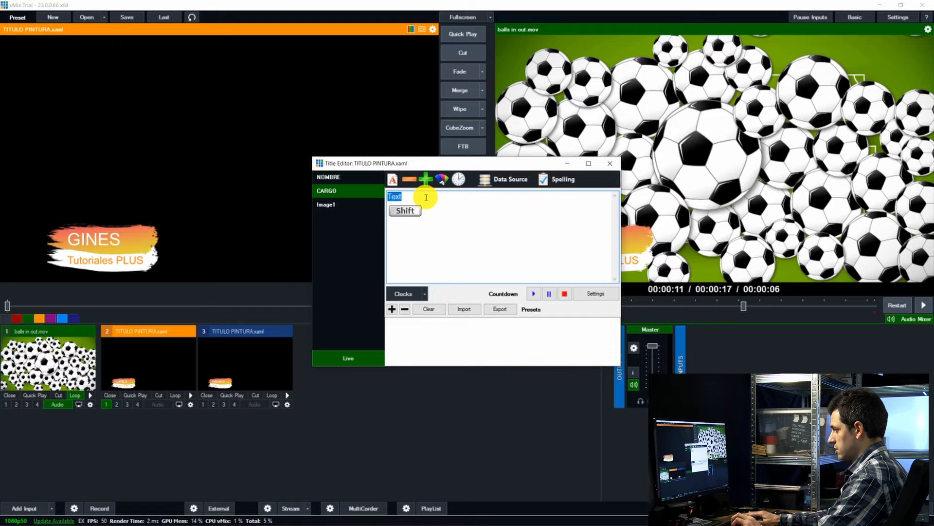
{"action": "type", "text": "PS"}
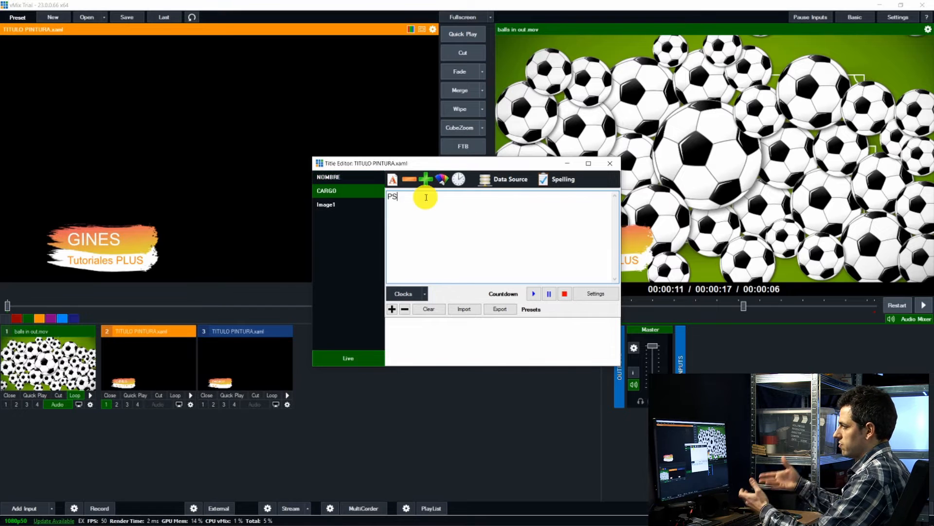
{"action": "left_click", "coordinate": [611, 164]}
{"action": "left_click", "coordinate": [236, 353]}
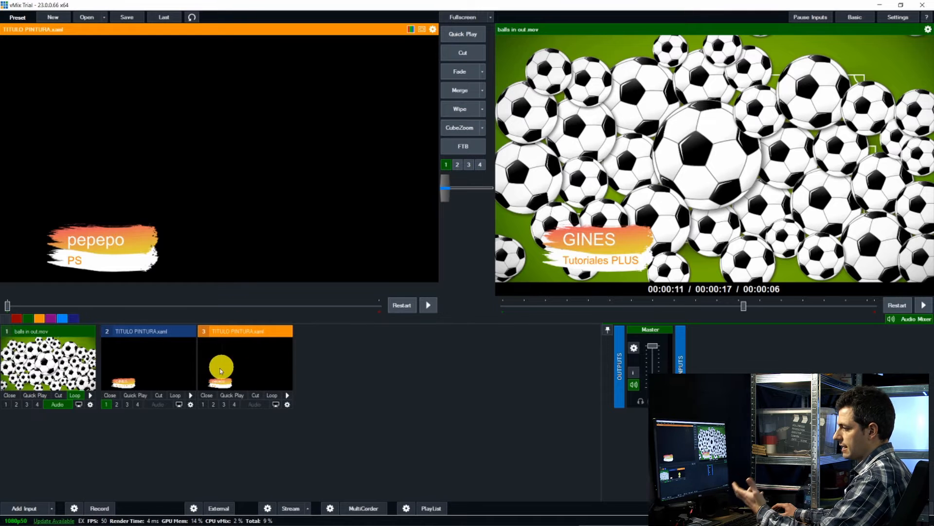
- Add another TITULO PINTURA from the recent titles as input 4, and fill in a sample name and maol as CARGO
{"action": "left_click", "coordinate": [28, 509]}
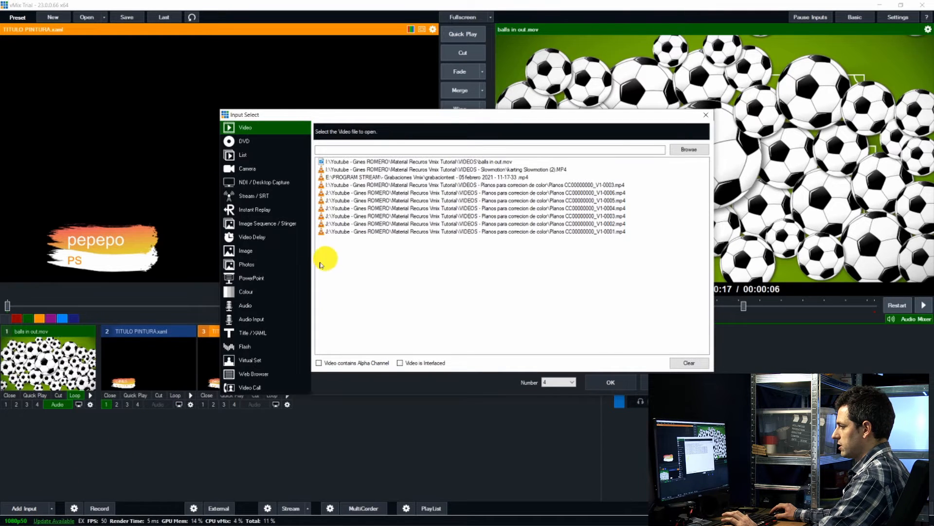
{"action": "left_click", "coordinate": [252, 333]}
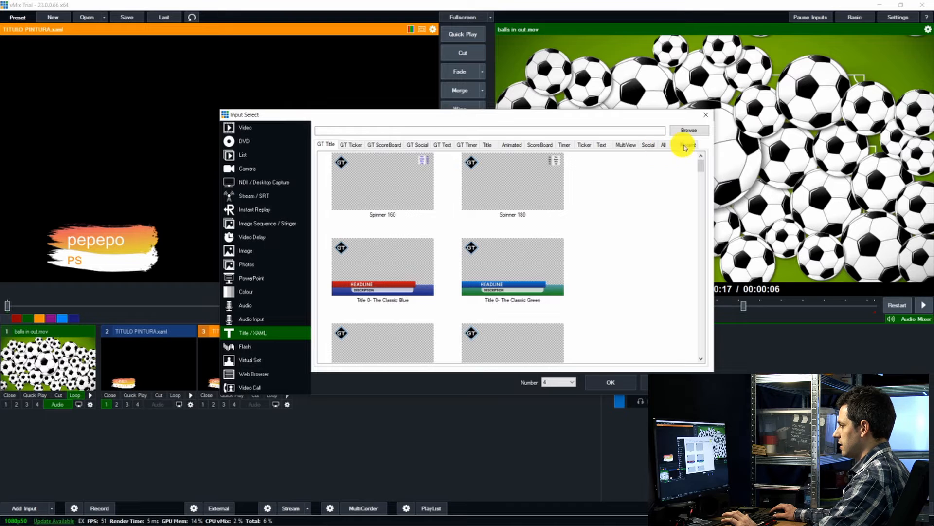
{"action": "left_click", "coordinate": [685, 145]}
{"action": "scroll", "coordinate": [458, 268], "scroll_direction": "down", "scroll_amount": 5}
{"action": "left_click", "coordinate": [413, 244]}
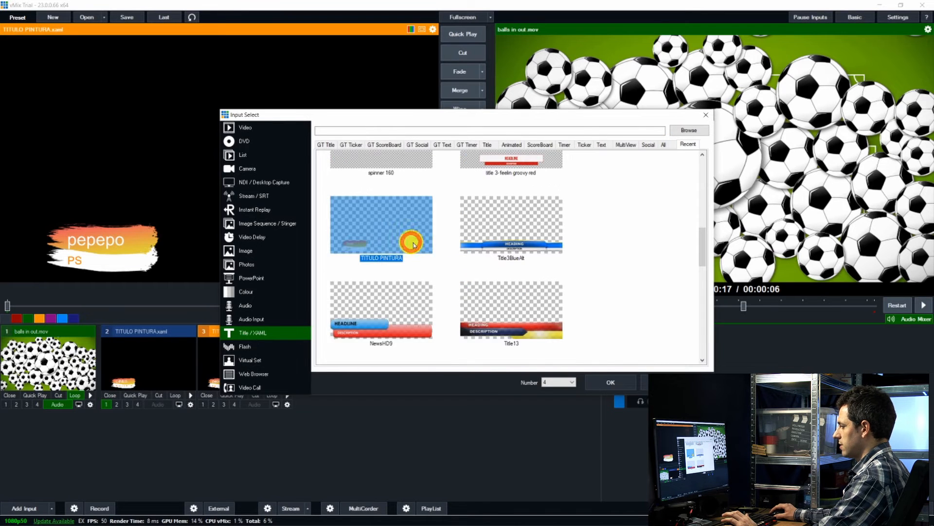
{"action": "left_click", "coordinate": [611, 381]}
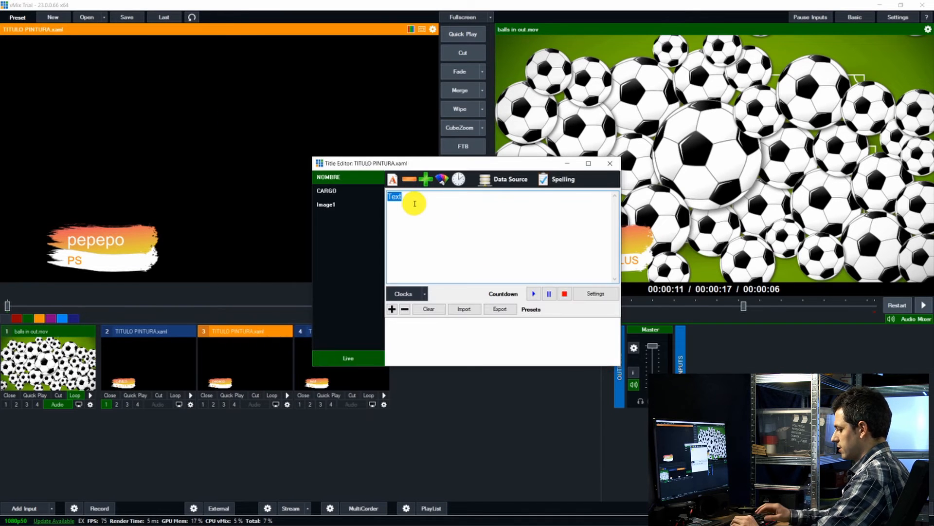
{"action": "key", "text": "Escape"}
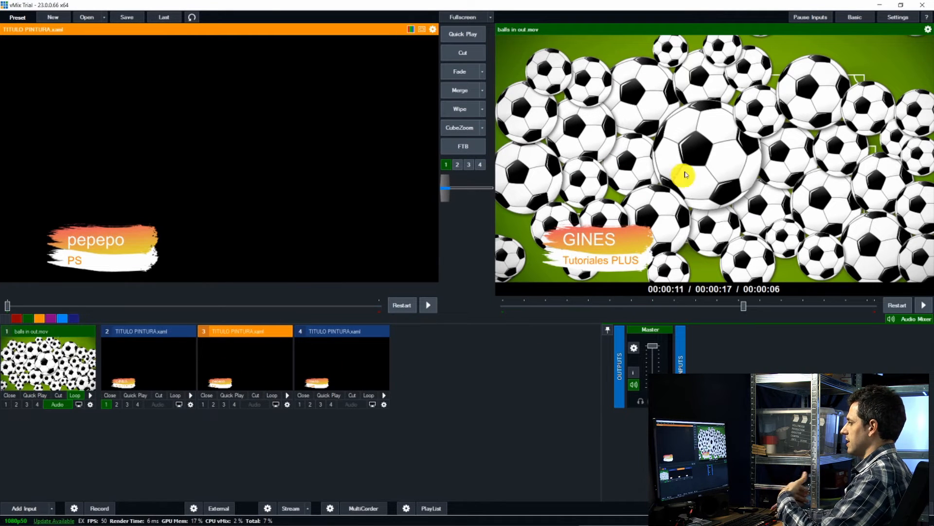
- Send the input 4 title to the preview, and briefly show it over the program on overlay channel 4
{"action": "left_click", "coordinate": [331, 369]}
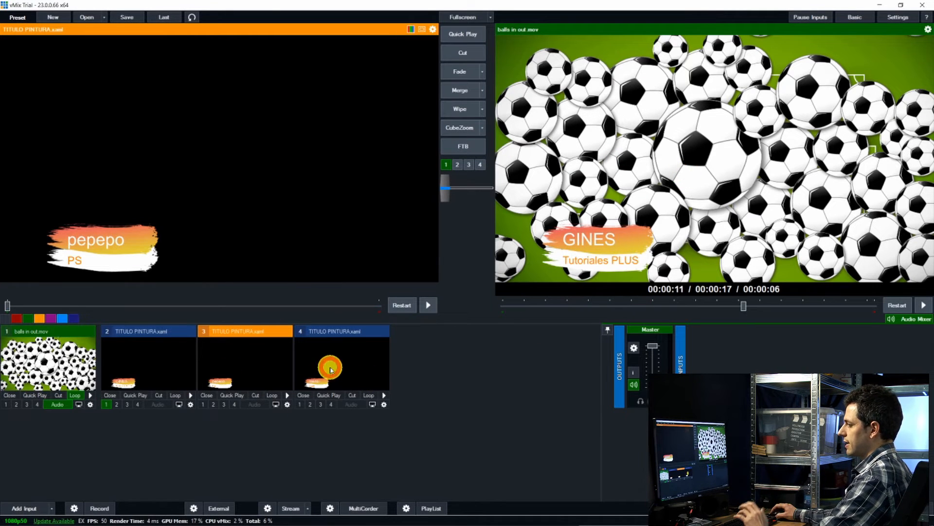
{"action": "left_click", "coordinate": [330, 406]}
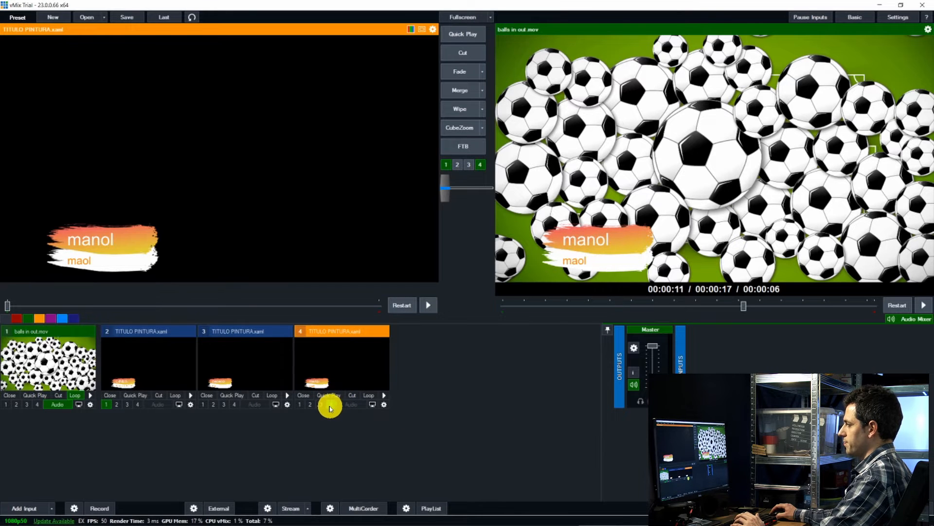
{"action": "left_click", "coordinate": [330, 406]}
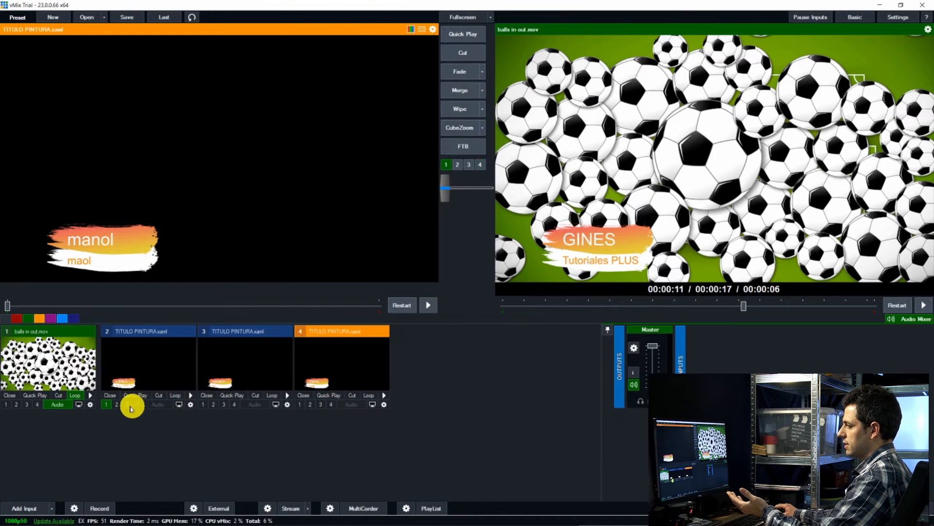
- Take the input 2 title off overlay channel 1 and show the input 3 title there
{"action": "left_click", "coordinate": [107, 406]}
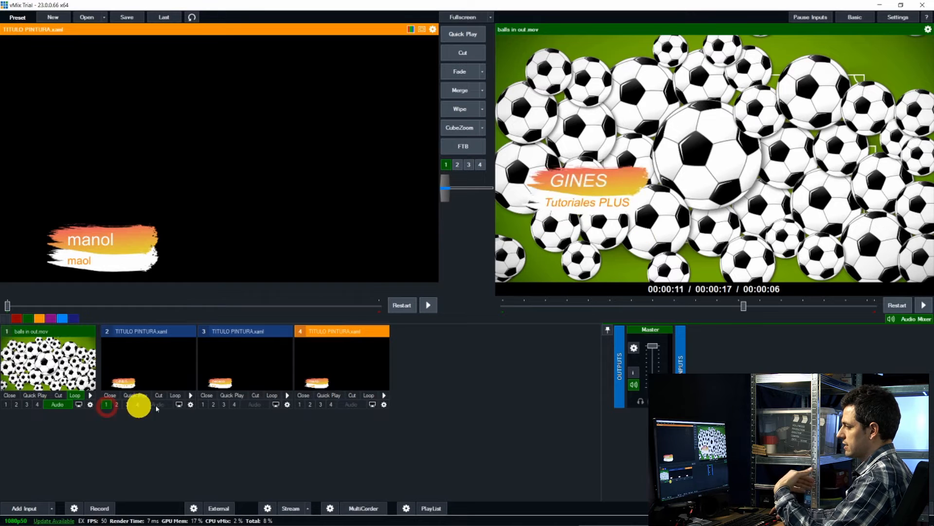
{"action": "left_click", "coordinate": [203, 405]}
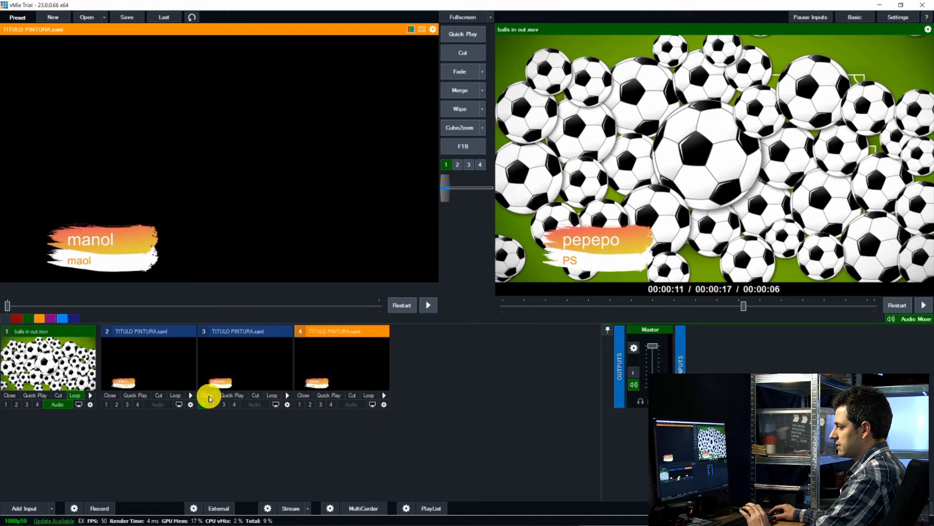
- Open the input 2 title for editing and store its current texts as a preset
{"action": "right_click", "coordinate": [156, 354]}
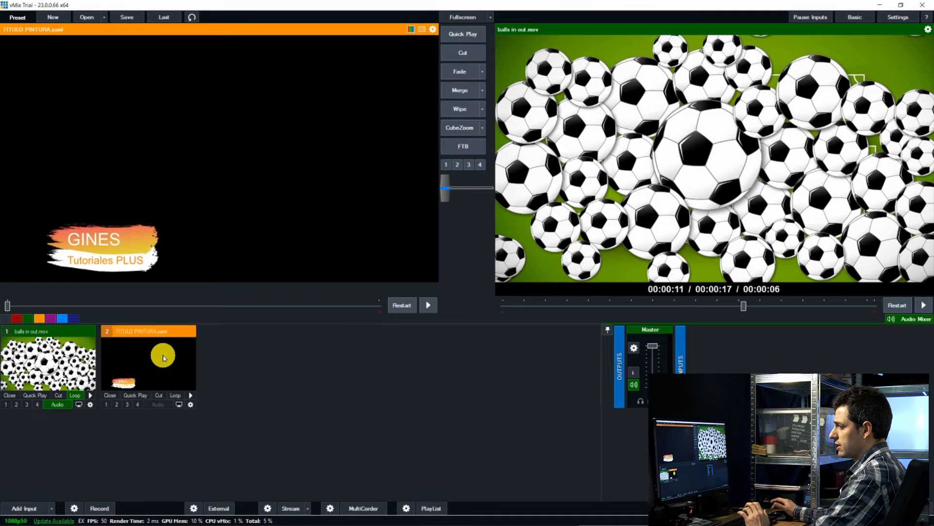
{"action": "left_click", "coordinate": [180, 363]}
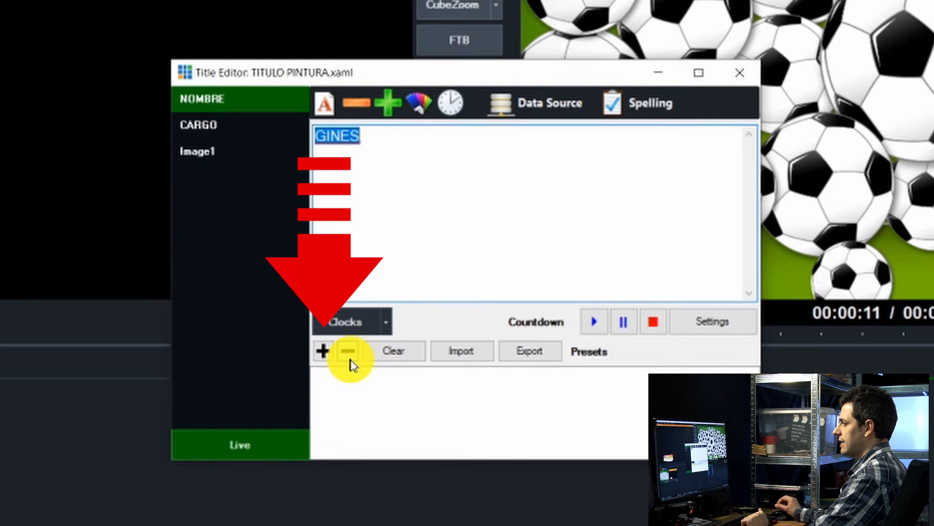
{"action": "left_click", "coordinate": [323, 350]}
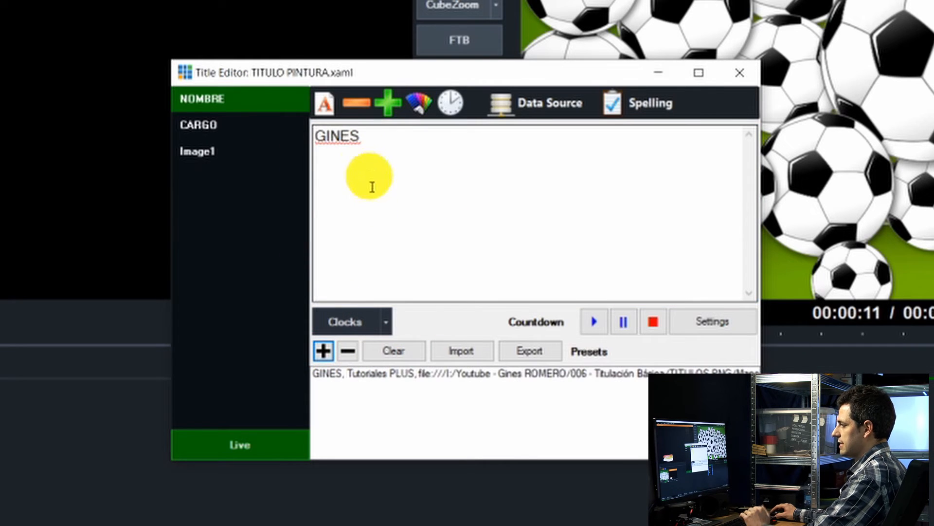
- Enter a new sample name in NOMBRE and Experto PS in CARGO, and store them as a second preset
{"action": "left_click_drag", "start_coordinate": [372, 137], "coordinate": [307, 138]}
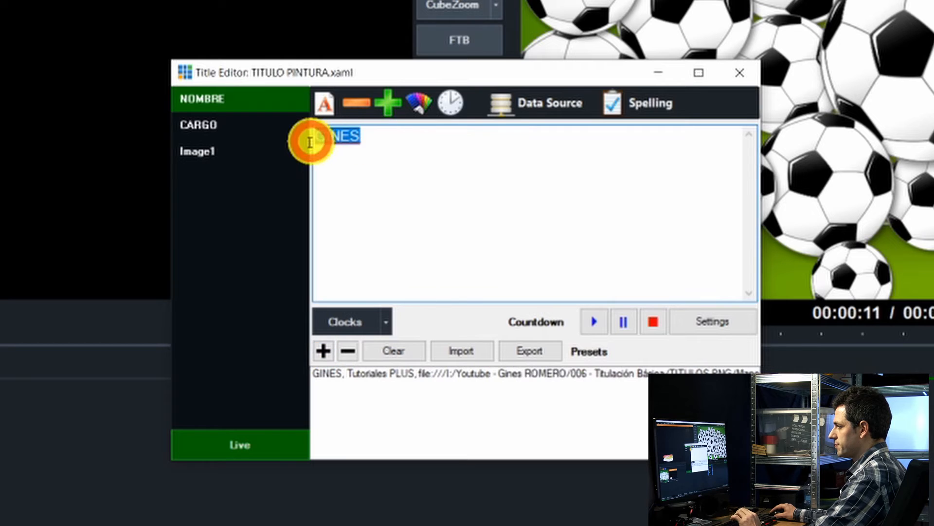
{"action": "key", "text": "shift"}
{"action": "type", "text": "MANOL"}
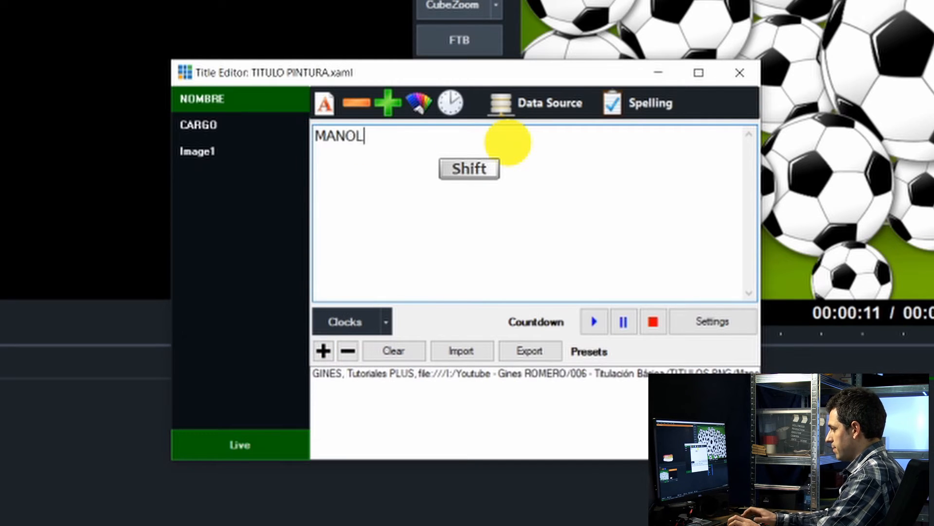
{"action": "type", "text": "O"}
{"action": "left_click", "coordinate": [292, 125]}
{"action": "type", "text": "E"}
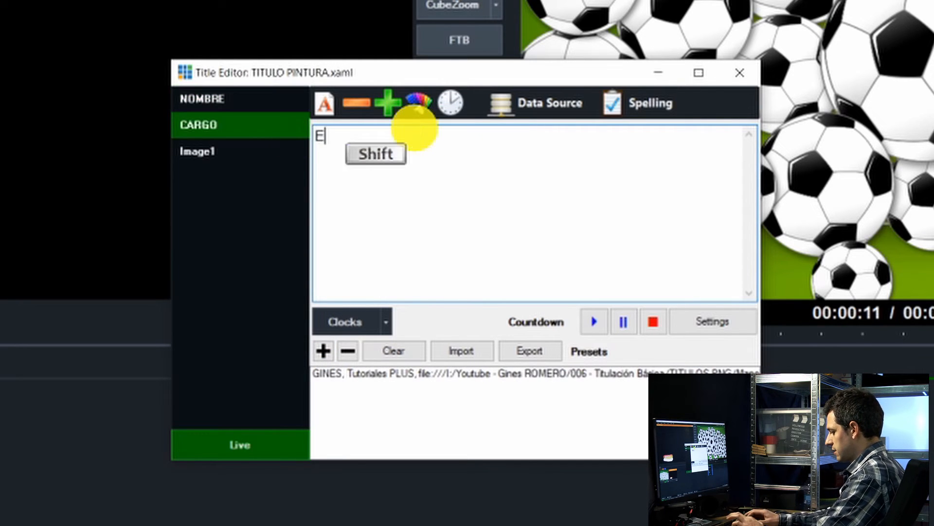
{"action": "type", "text": "xpe"}
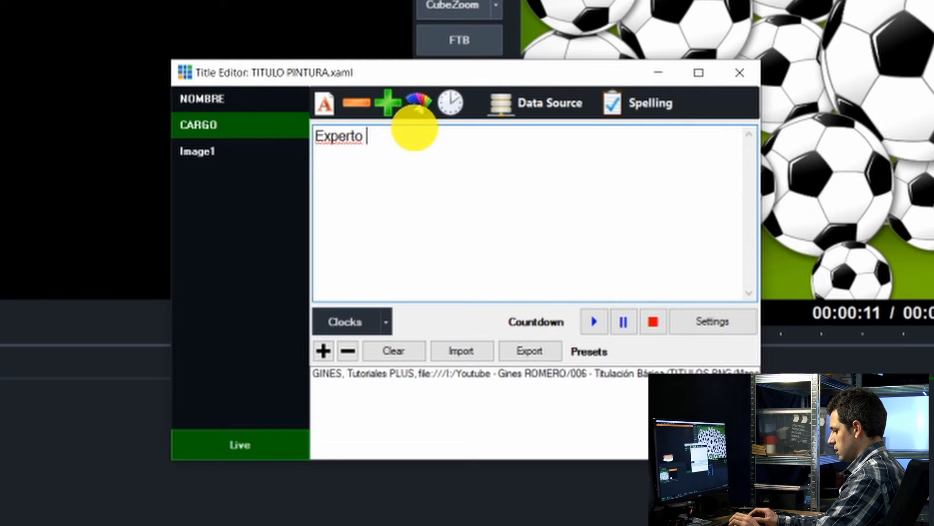
{"action": "type", "text": "rto "}
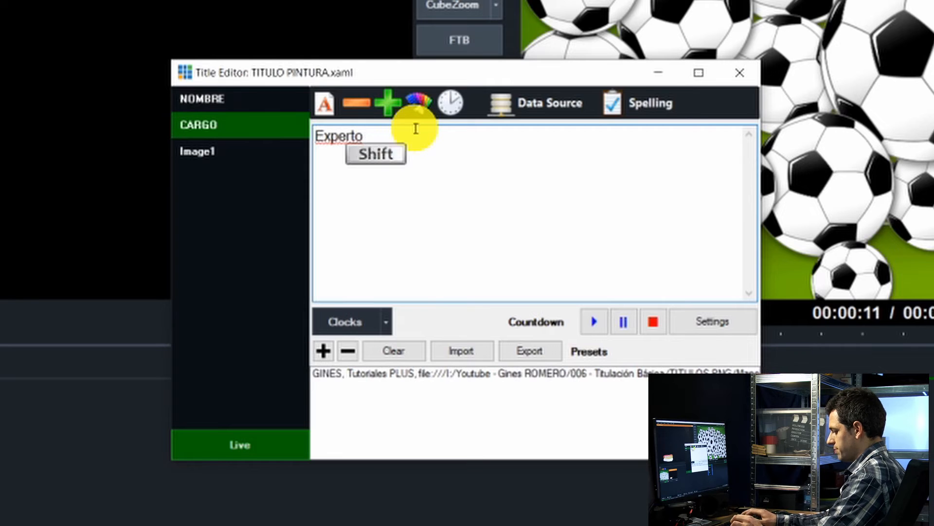
{"action": "type", "text": "PS"}
{"action": "left_click", "coordinate": [323, 350]}
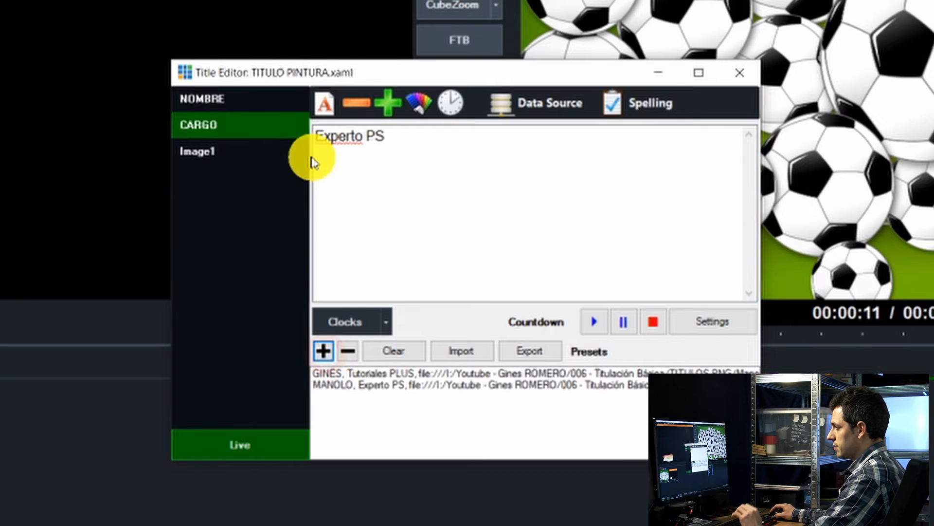
- Enter another sample name in NOMBRE and Experto moviles in CARGO, and store them as a third preset
{"action": "left_click", "coordinate": [234, 110]}
{"action": "left_click_drag", "start_coordinate": [381, 136], "coordinate": [304, 136]}
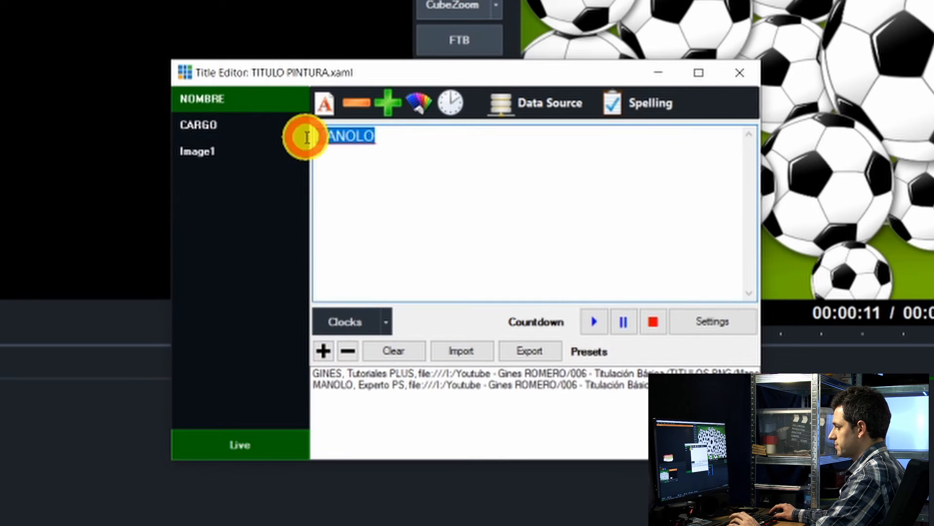
{"action": "type", "text": "enrique"}
{"action": "left_click", "coordinate": [265, 125]}
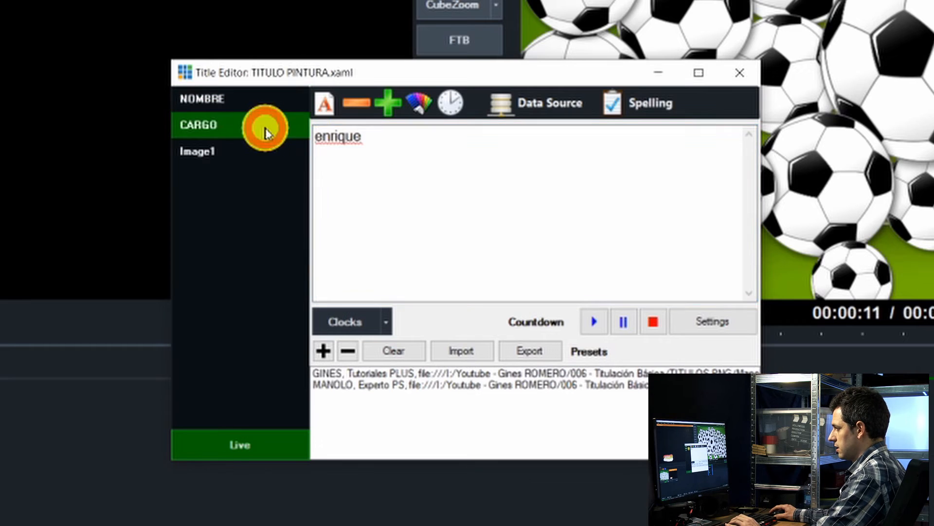
{"action": "left_click", "coordinate": [368, 139]}
{"action": "left_click_drag", "start_coordinate": [369, 139], "coordinate": [387, 141]}
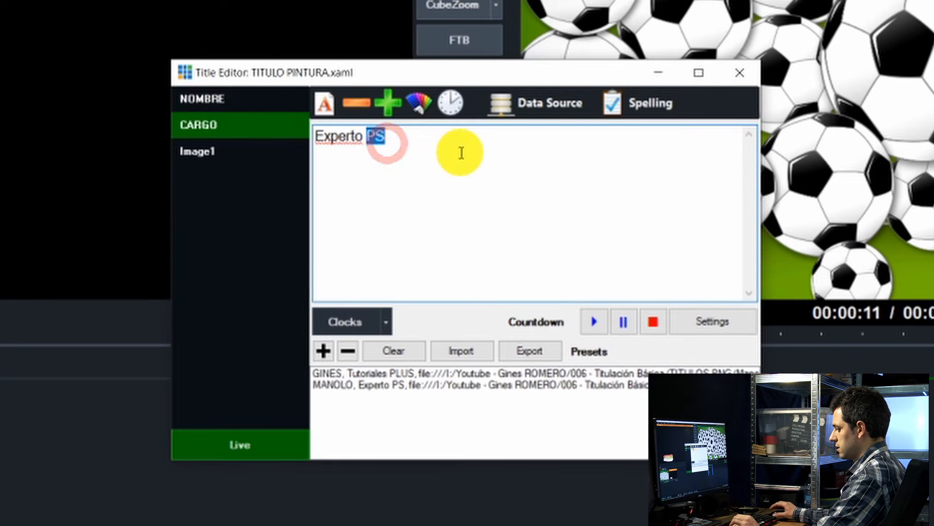
{"action": "type", "text": "moviles"}
{"action": "left_click", "coordinate": [323, 350]}
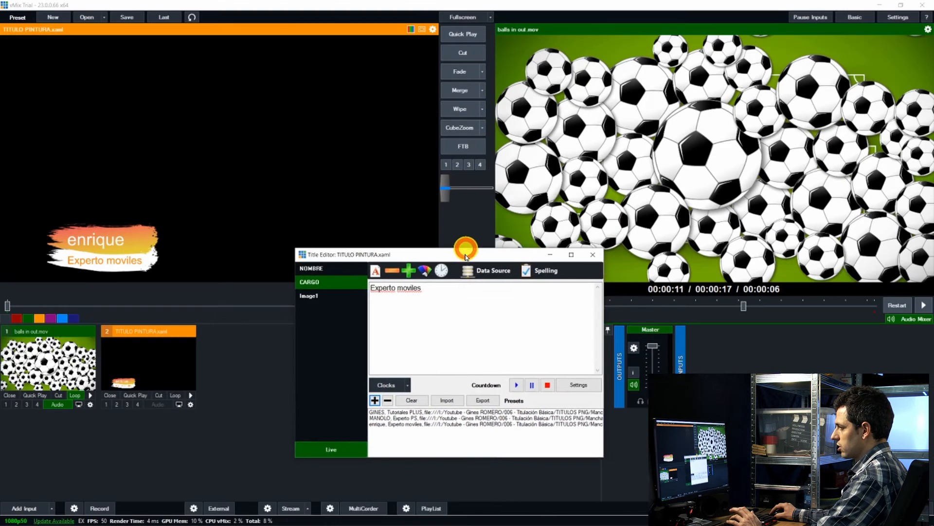
- Load the Tutoriales PLUS preset, close the title editor, and show the input 2 title on overlay channel 1
{"action": "left_click_drag", "start_coordinate": [526, 256], "coordinate": [387, 368]}
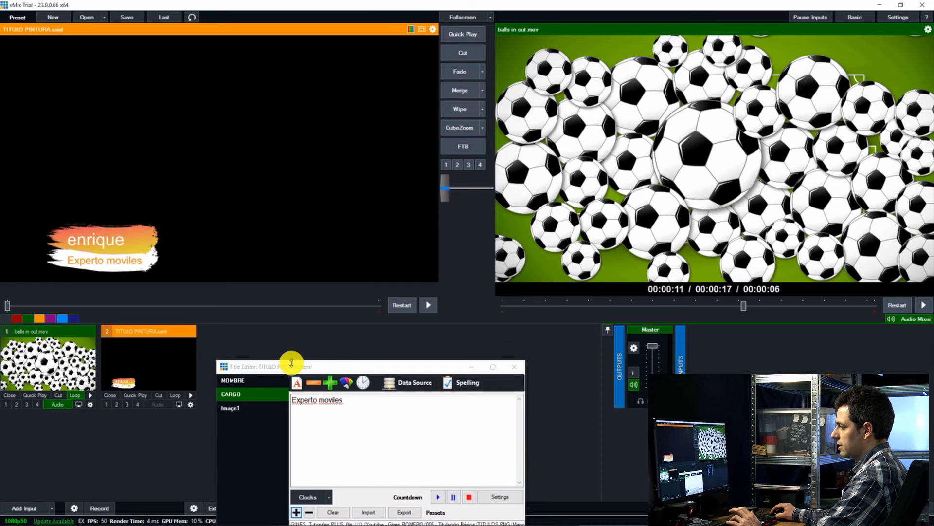
{"action": "left_click_drag", "start_coordinate": [290, 360], "coordinate": [369, 194]}
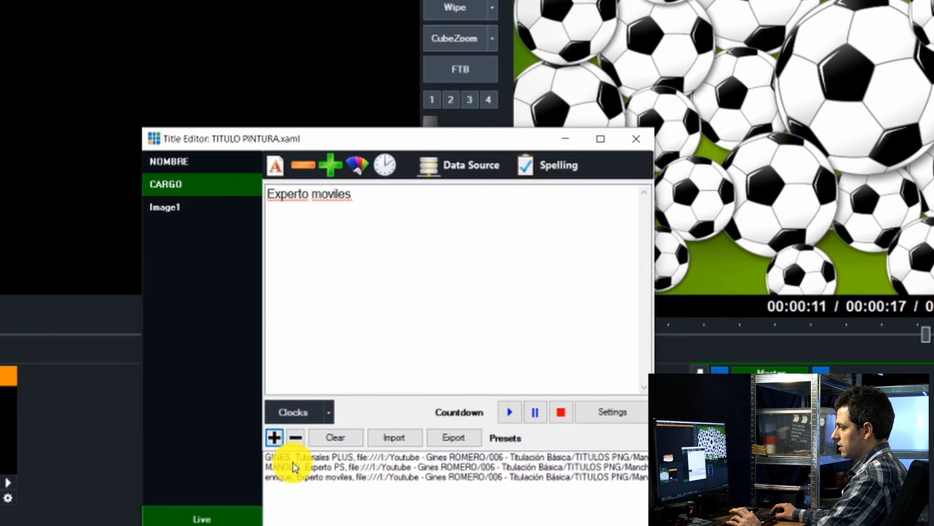
{"action": "left_click", "coordinate": [362, 385]}
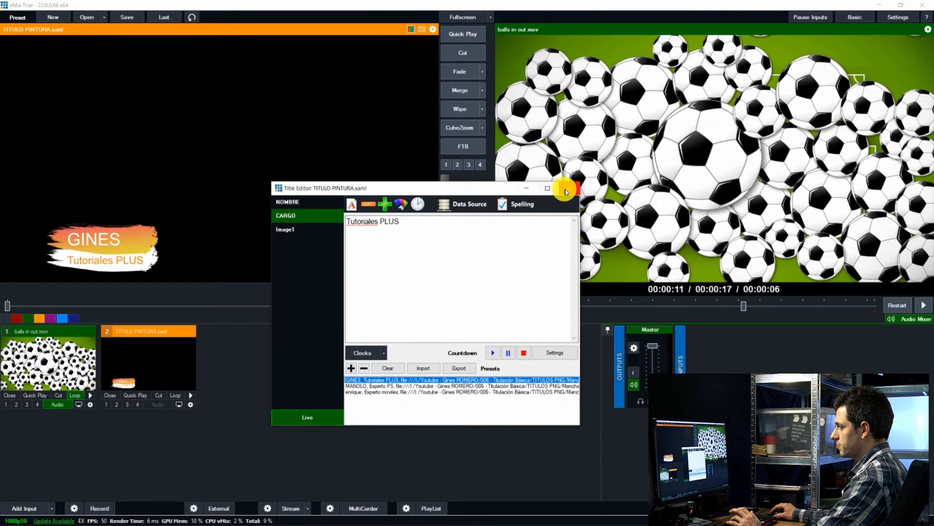
{"action": "left_click", "coordinate": [567, 190]}
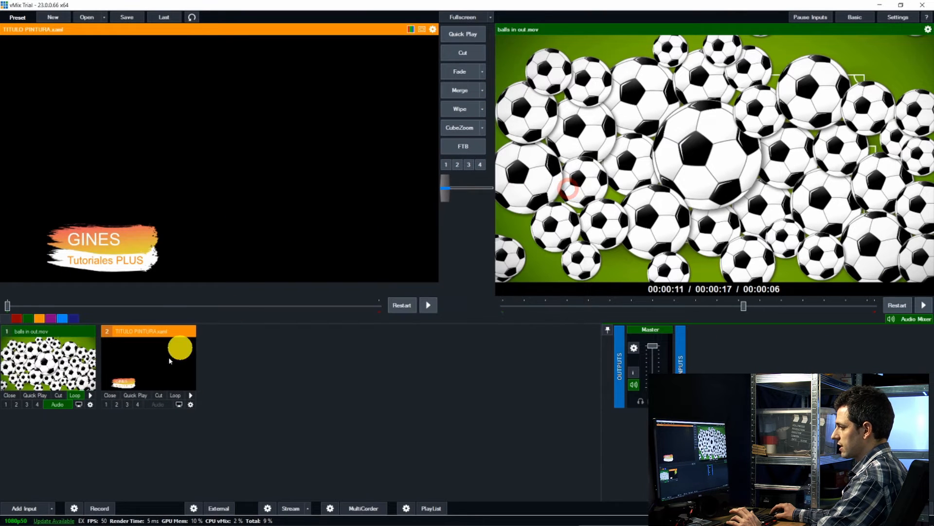
{"action": "left_click", "coordinate": [106, 404]}
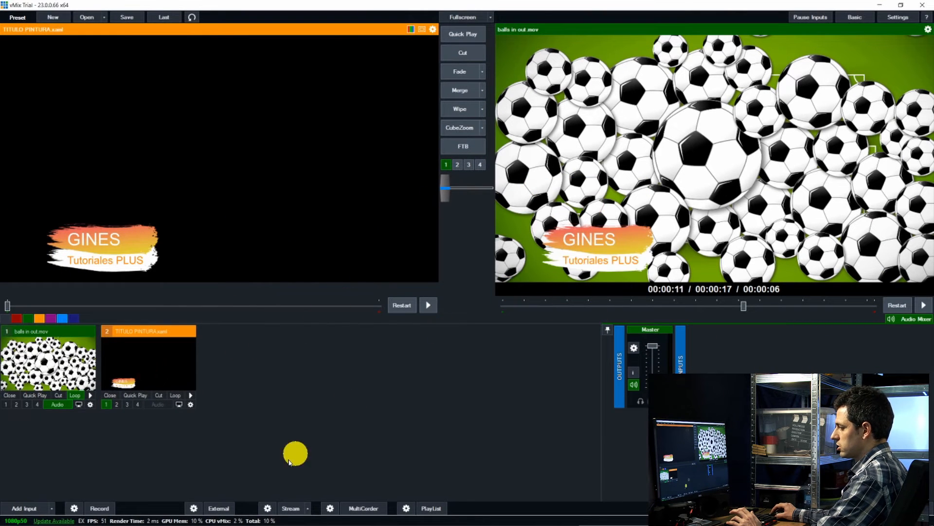
- Switch the overlaid title to the Experto PS preset, and return it to the Tutoriales PLUS preset
{"action": "right_click", "coordinate": [166, 371]}
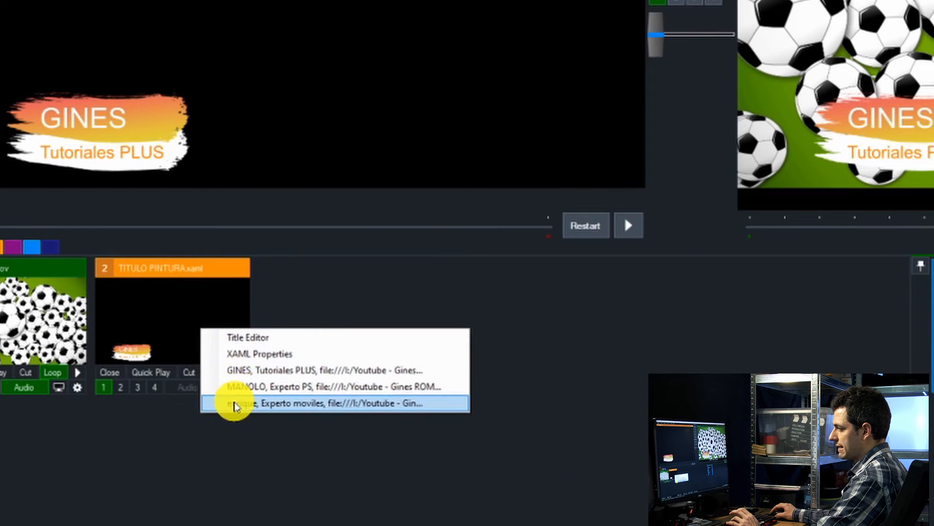
{"action": "left_click", "coordinate": [185, 308]}
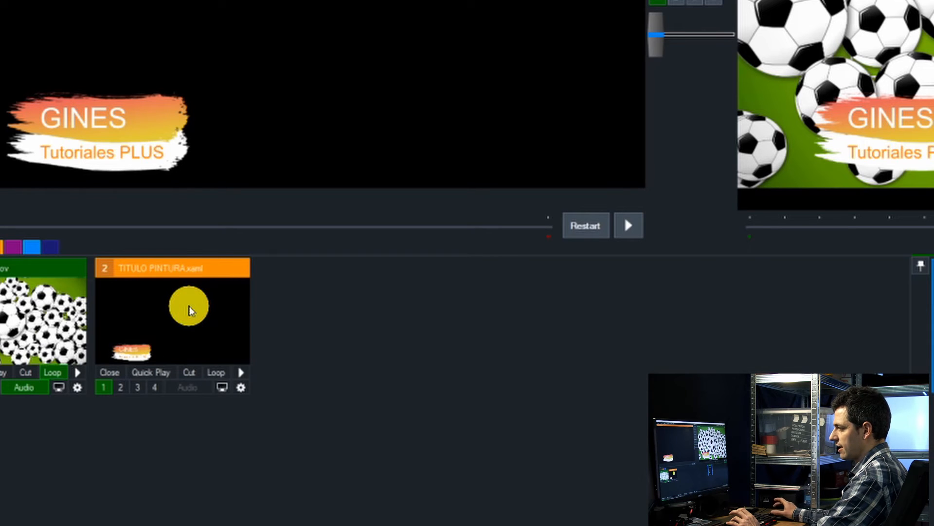
{"action": "right_click", "coordinate": [203, 304]}
{"action": "left_click", "coordinate": [224, 362]}
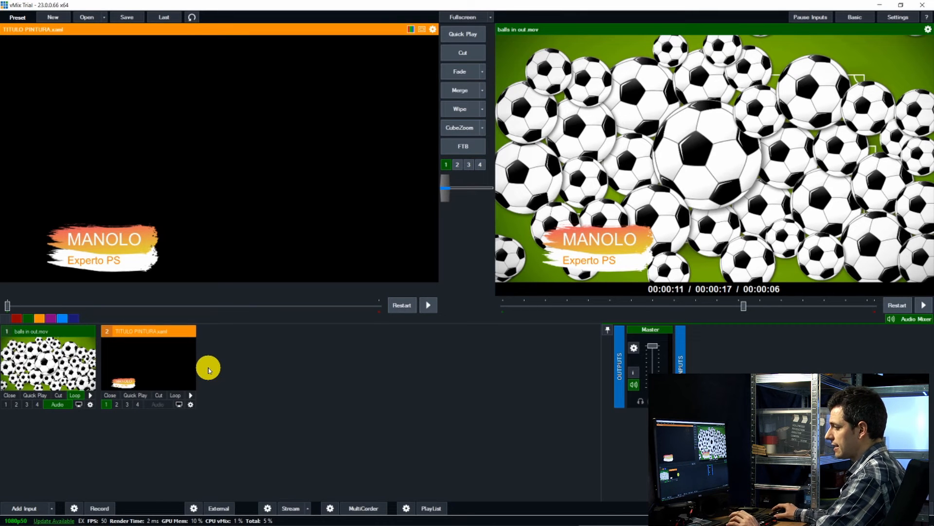
{"action": "key", "text": "F1"}
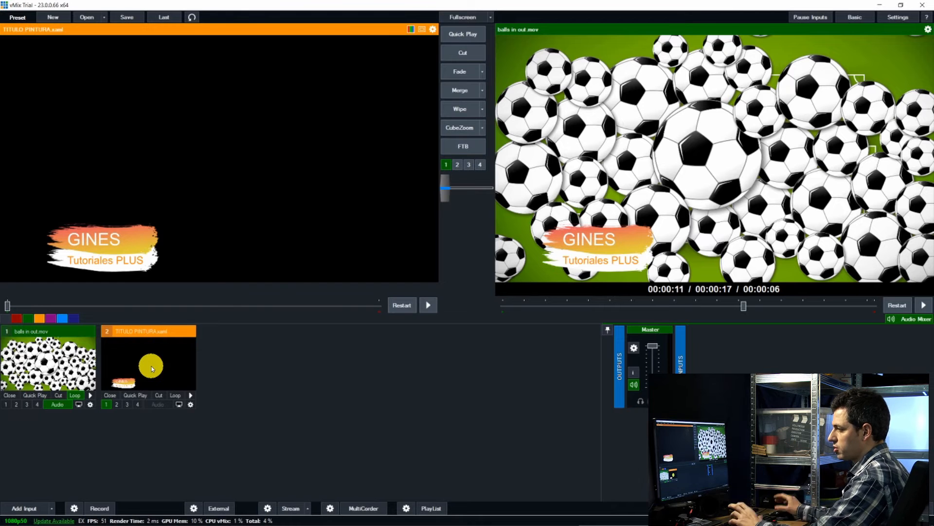
- Reopen the input 2 title for editing and export its presets to the TITULOS PNG folder as the CSV file entrevitados
{"action": "right_click", "coordinate": [169, 366]}
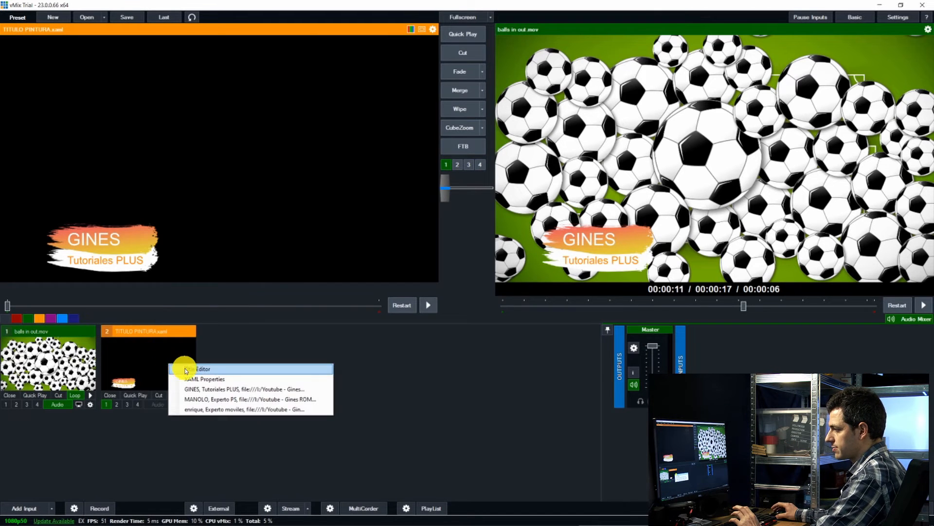
{"action": "left_click", "coordinate": [189, 370]}
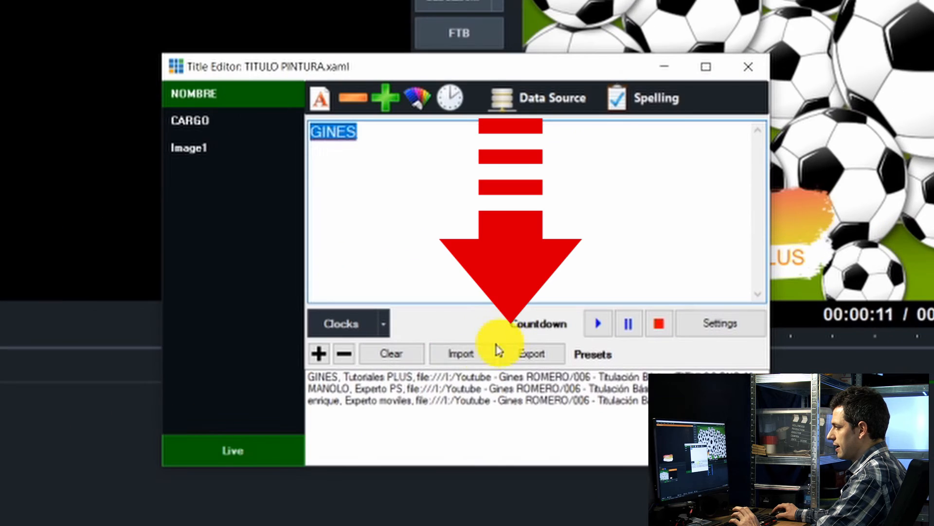
{"action": "left_click", "coordinate": [549, 361]}
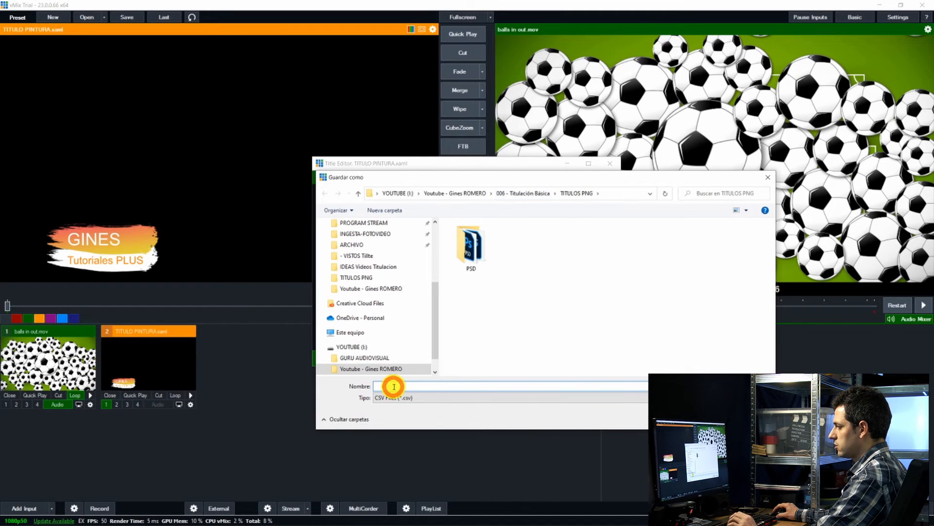
{"action": "type", "text": "entrevitados"}
{"action": "key", "text": "ctrl+a"}
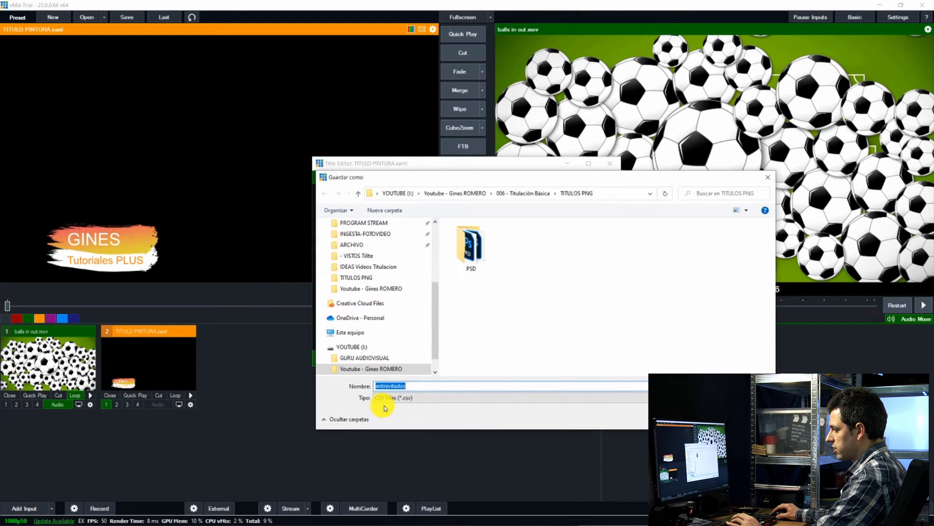
{"action": "key", "text": "Return"}
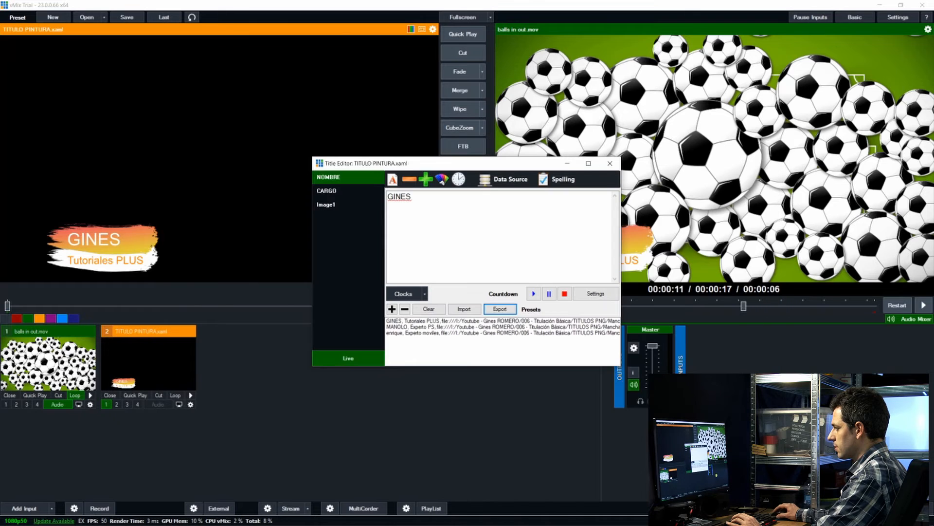
- Clear all presets of the title and import them again from entrevitados.csv
{"action": "left_click", "coordinate": [428, 309]}
{"action": "left_click", "coordinate": [497, 297]}
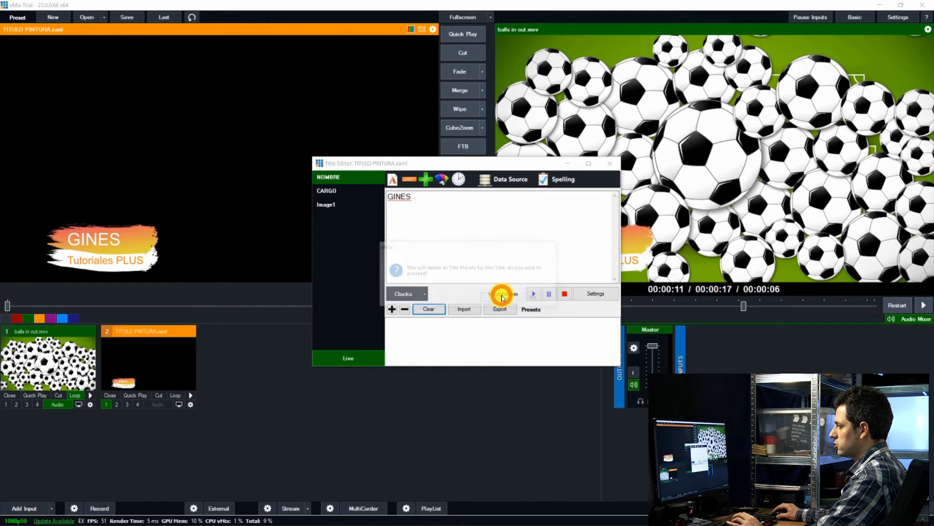
{"action": "left_click", "coordinate": [464, 309]}
{"action": "left_click", "coordinate": [524, 246]}
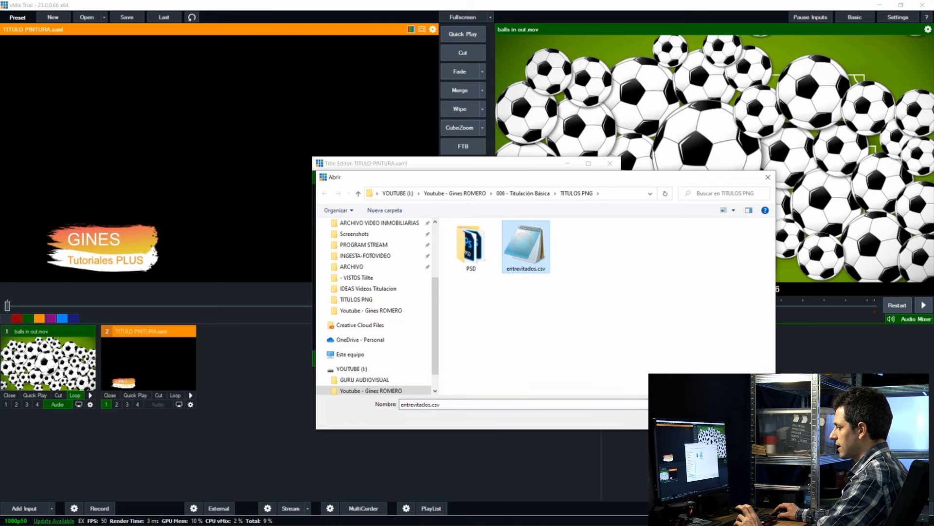
{"action": "key", "text": "Return"}
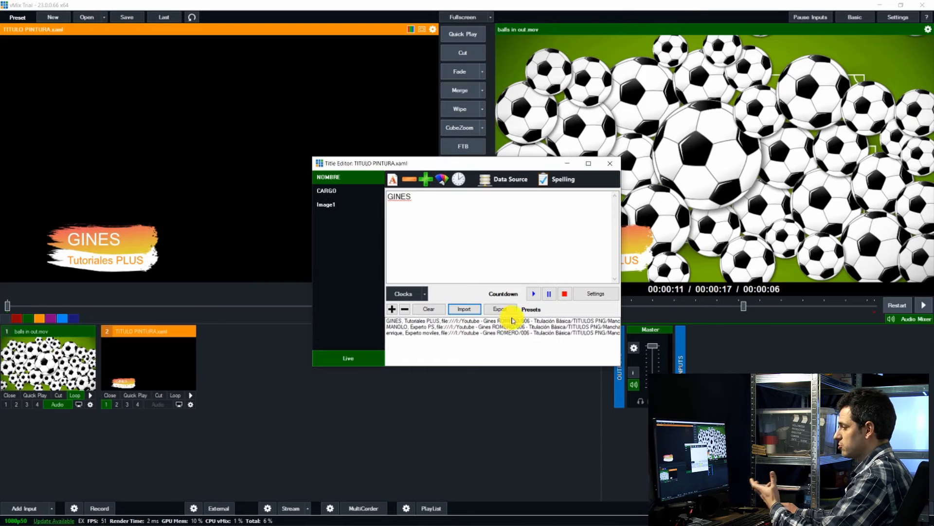
- Apply the imported Experto PS preset to the title and close the title editor
{"action": "left_click", "coordinate": [402, 327]}
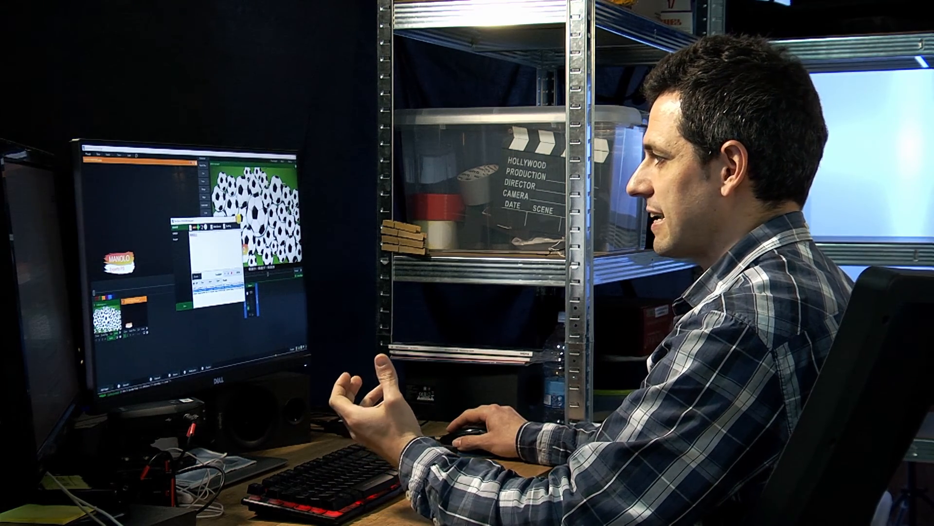
{"action": "left_click", "coordinate": [239, 219]}
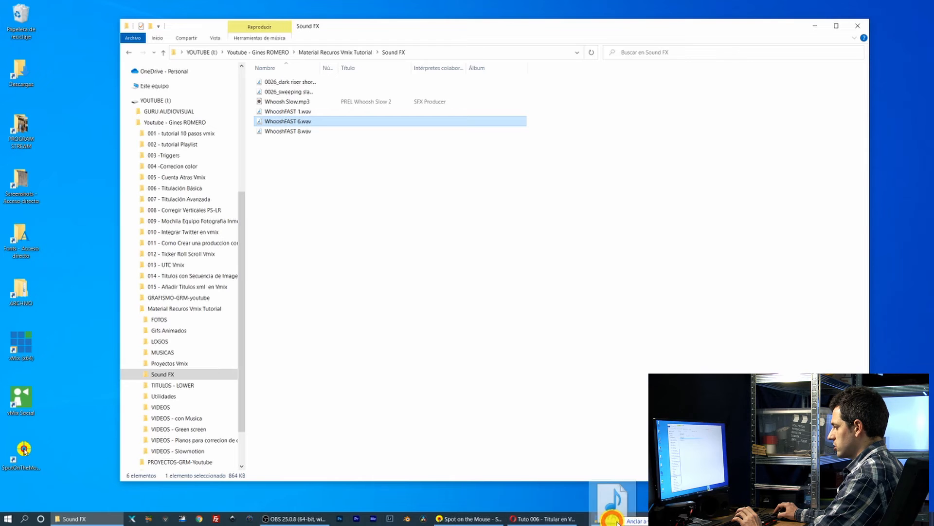
- Add WhooshFAST 6.wav from the Sound FX folder as input 3, send it to the preview, and cut it to the program
{"action": "left_click_drag", "start_coordinate": [617, 522], "coordinate": [279, 384]}
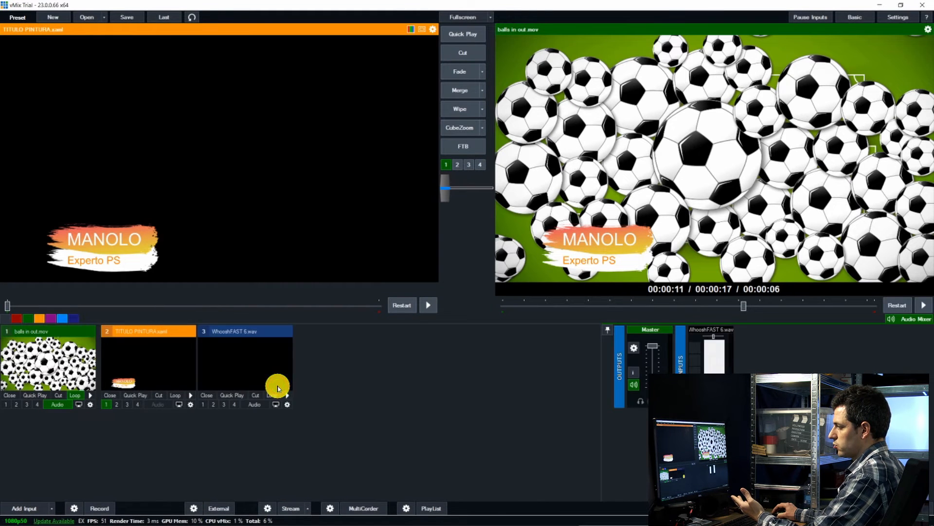
{"action": "left_click", "coordinate": [241, 356]}
{"action": "left_click", "coordinate": [283, 395]}
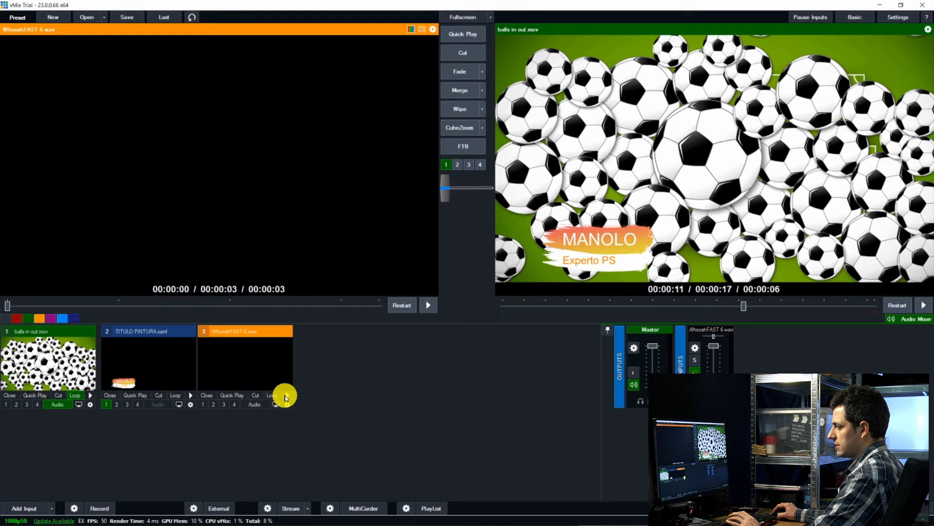
{"action": "left_click", "coordinate": [463, 48]}
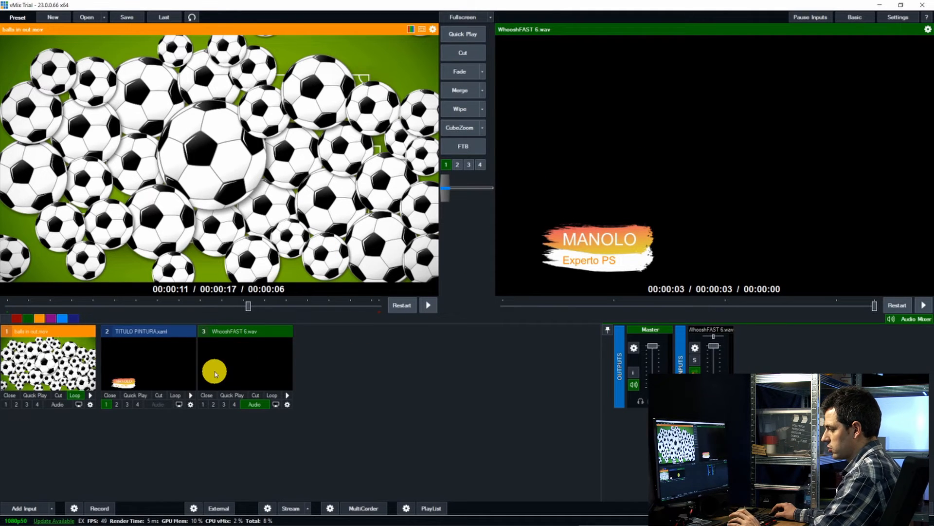
- Add an OnOverlayIn trigger to the input 2 title that applies Fade to 3 WhooshFAST 6.wav with a 500 duration
{"action": "left_click", "coordinate": [129, 396]}
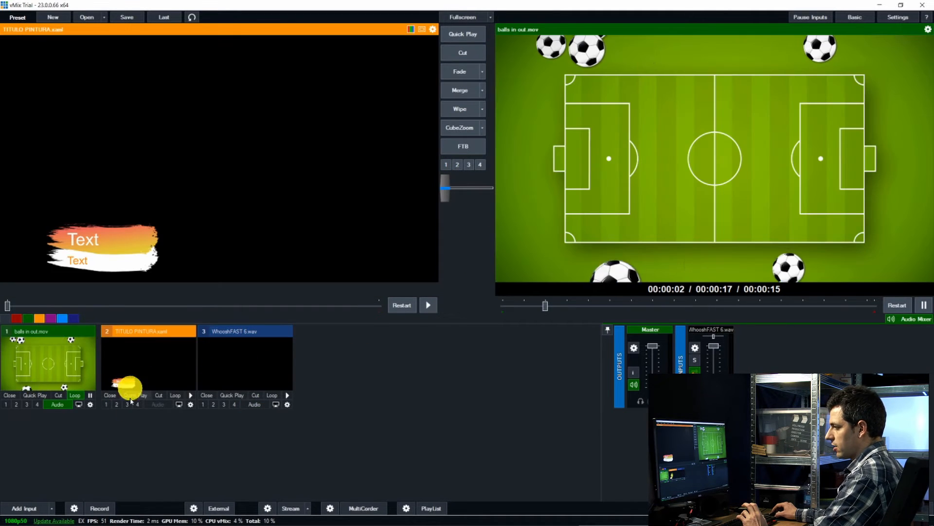
{"action": "left_click", "coordinate": [190, 405]}
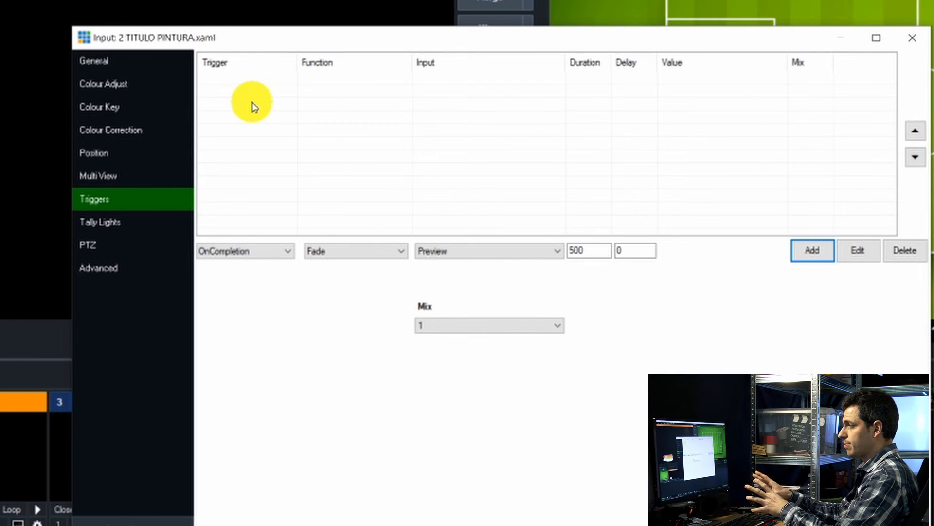
{"action": "left_click", "coordinate": [261, 252]}
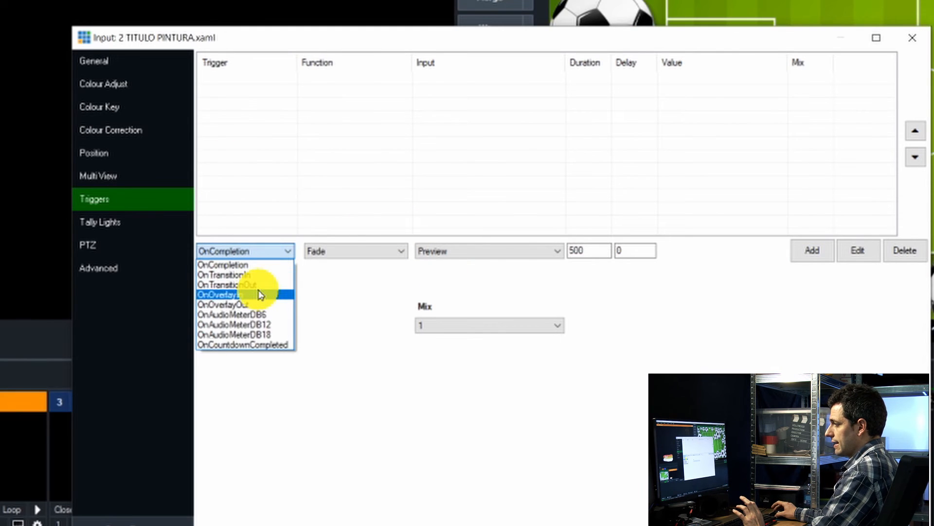
{"action": "left_click", "coordinate": [261, 295]}
{"action": "left_click", "coordinate": [354, 252]}
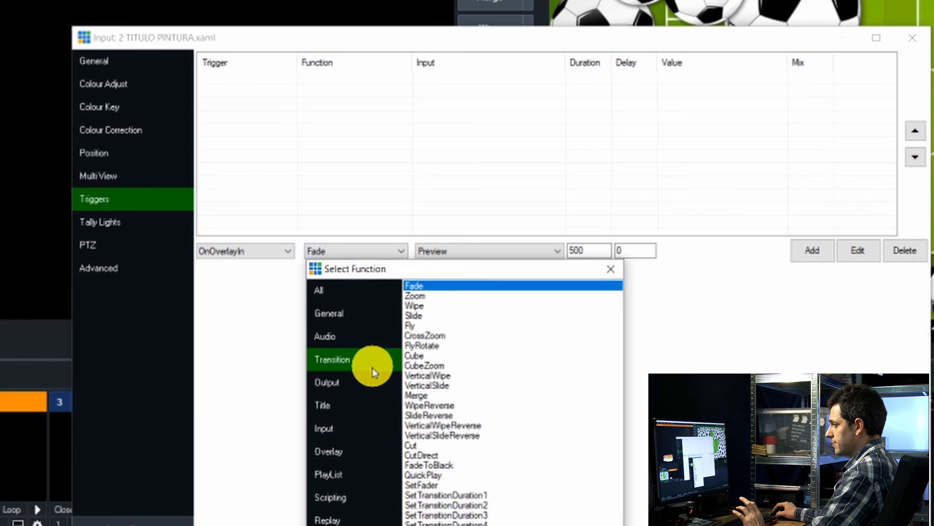
{"action": "left_click", "coordinate": [709, 314]}
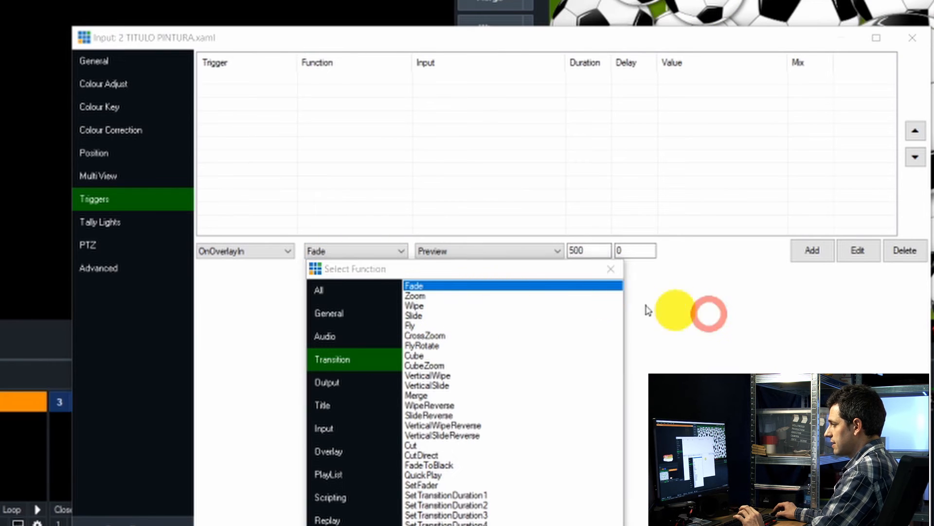
{"action": "left_click", "coordinate": [610, 268]}
{"action": "left_click", "coordinate": [521, 251]}
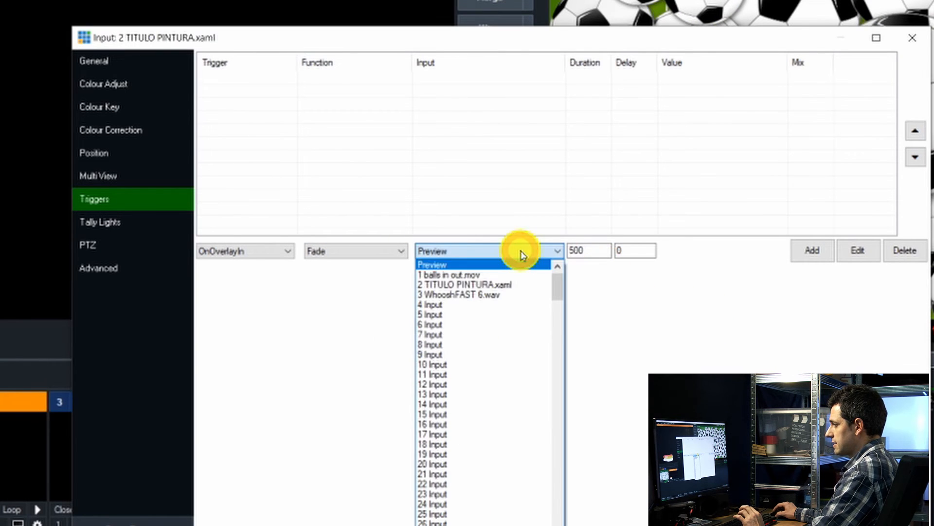
{"action": "left_click", "coordinate": [506, 295]}
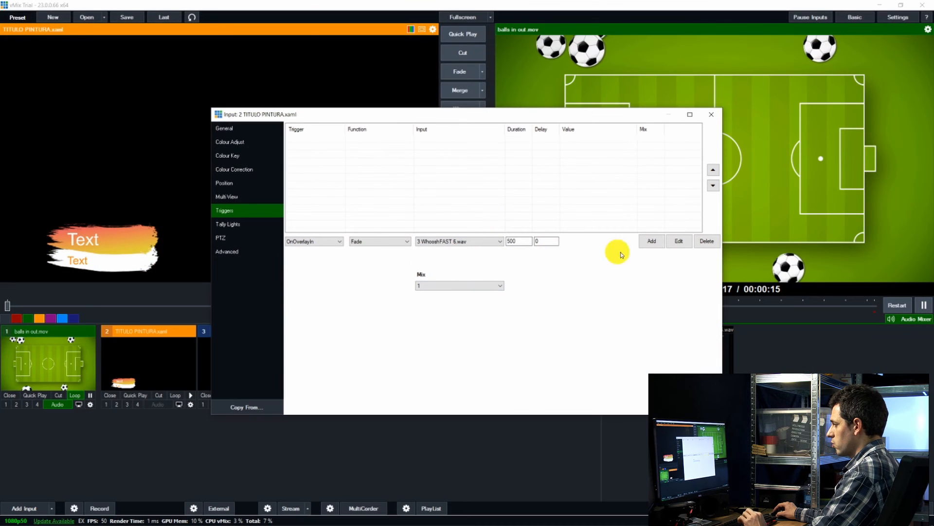
{"action": "left_click", "coordinate": [649, 242]}
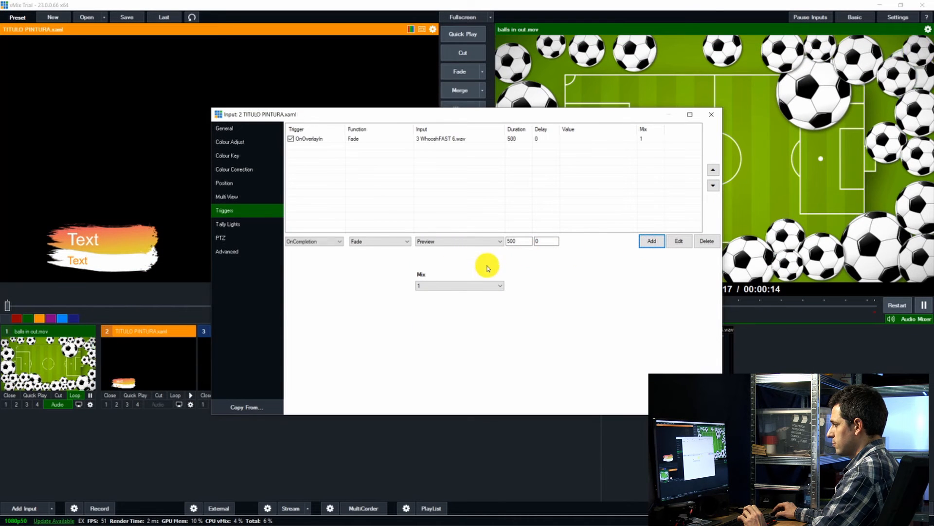
{"action": "left_click", "coordinate": [713, 117]}
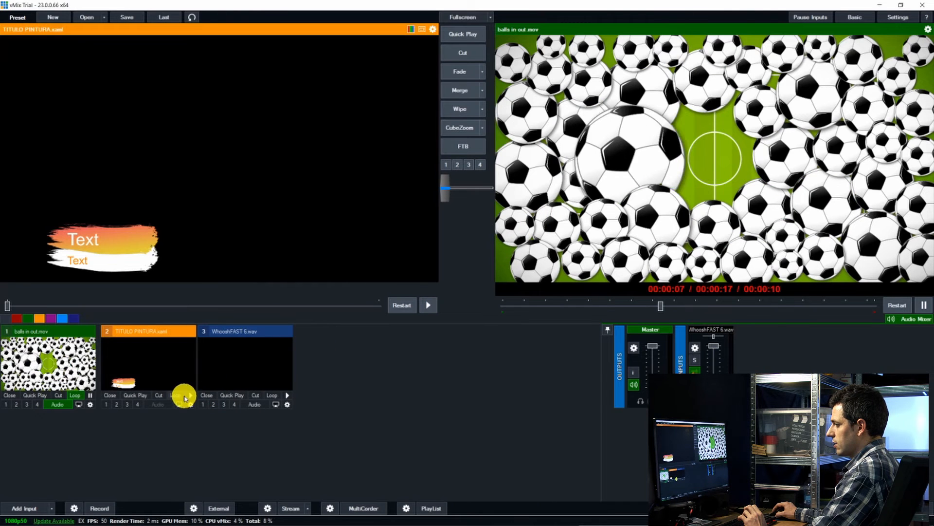
- Test the trigger by toggling the input 2 title in and out on overlay 1 several times
{"action": "left_click", "coordinate": [108, 405]}
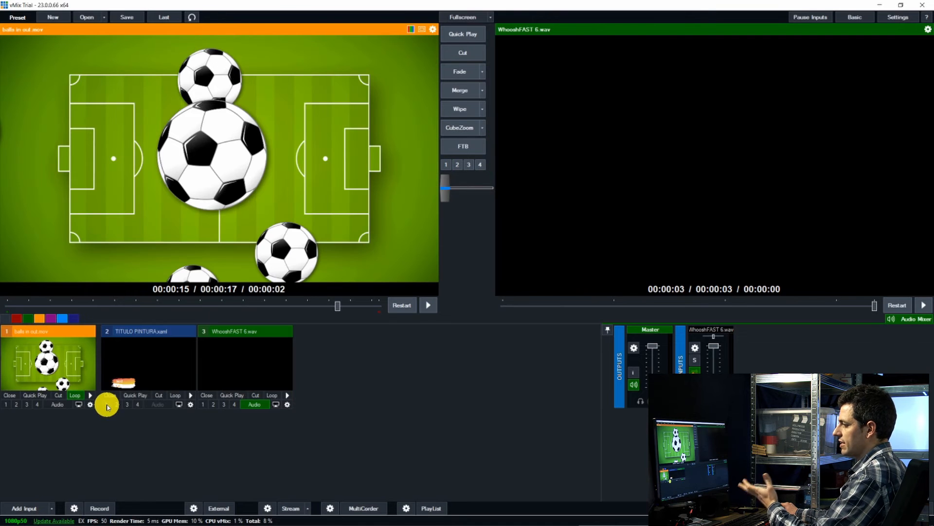
{"action": "left_click", "coordinate": [108, 406]}
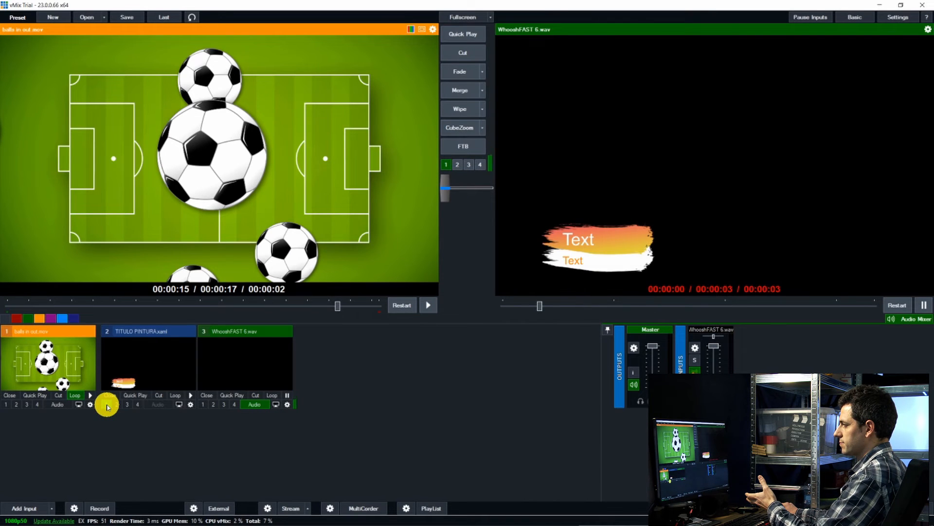
{"action": "left_click", "coordinate": [108, 406]}
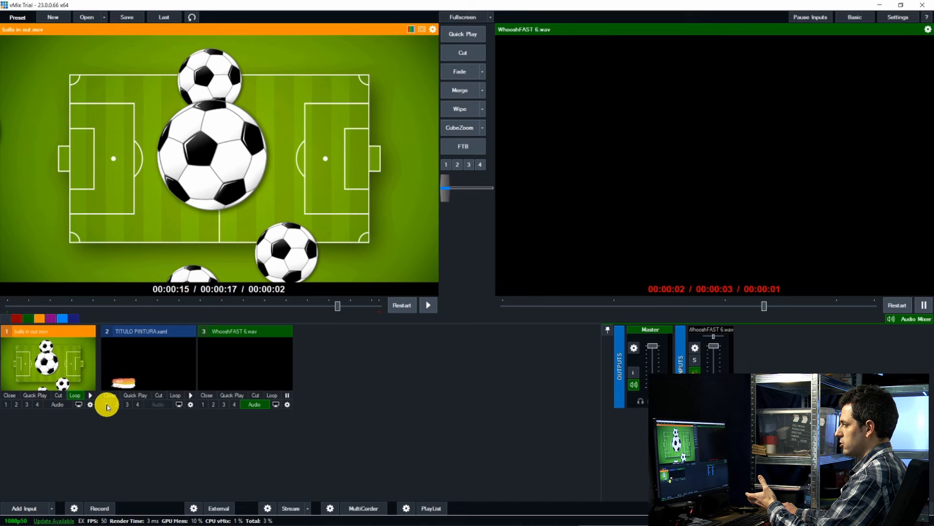
{"action": "left_click", "coordinate": [107, 404]}
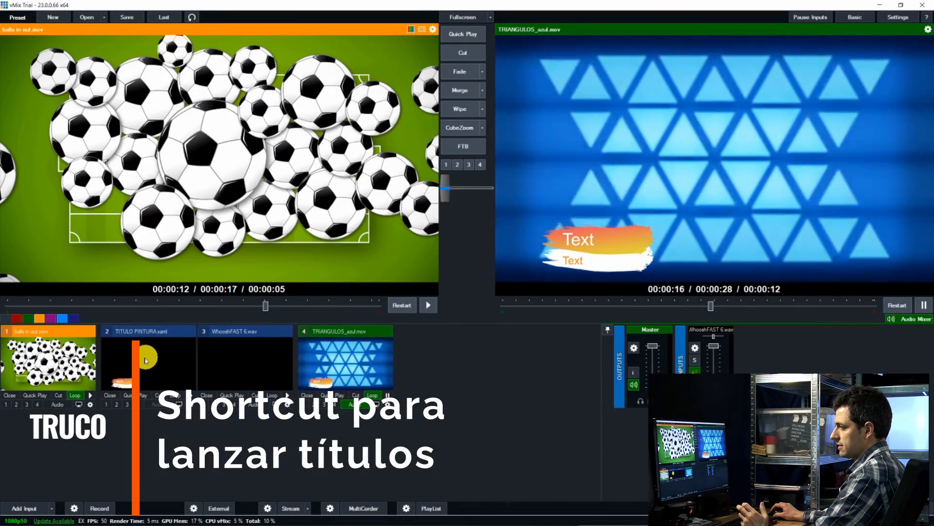
- Cut balls in out.mov to the program and create a new keyboard shortcut assigned to the Multiply key
{"action": "left_click", "coordinate": [450, 50]}
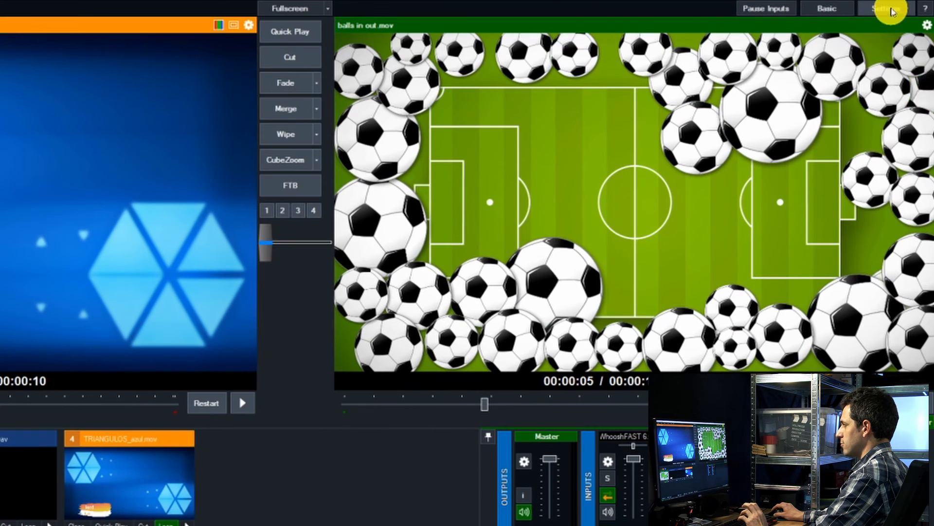
{"action": "left_click", "coordinate": [892, 11]}
{"action": "left_click", "coordinate": [46, 396]}
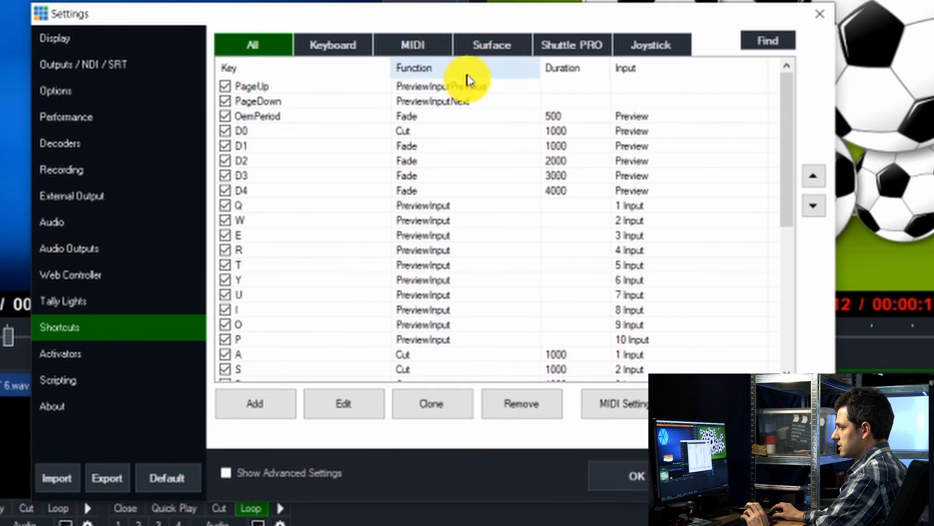
{"action": "left_click", "coordinate": [256, 406]}
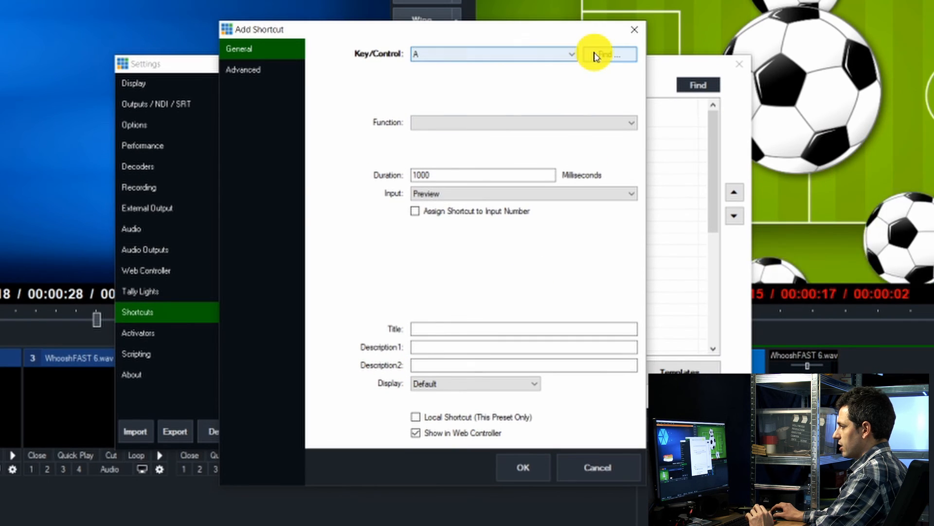
{"action": "left_click", "coordinate": [652, 14]}
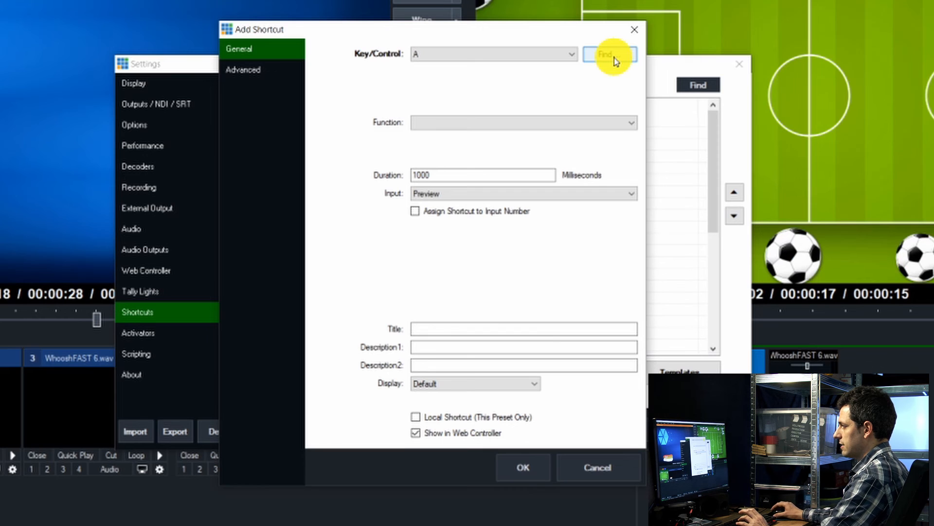
{"action": "left_click", "coordinate": [614, 61]}
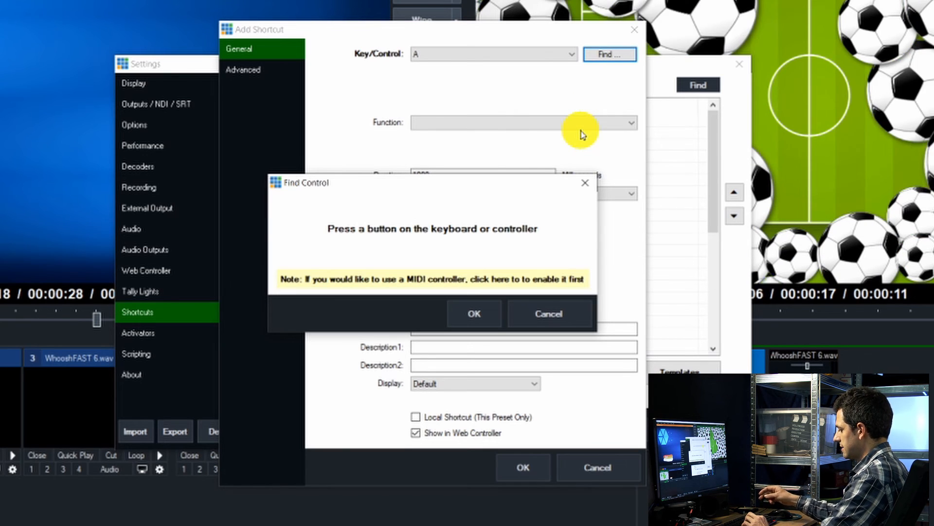
{"action": "key", "text": "KP_Multiply"}
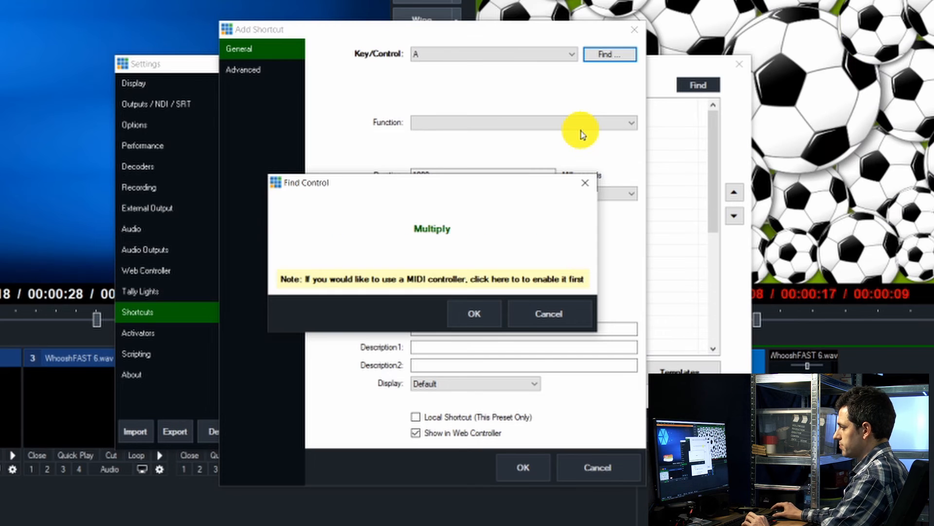
{"action": "left_click", "coordinate": [479, 314]}
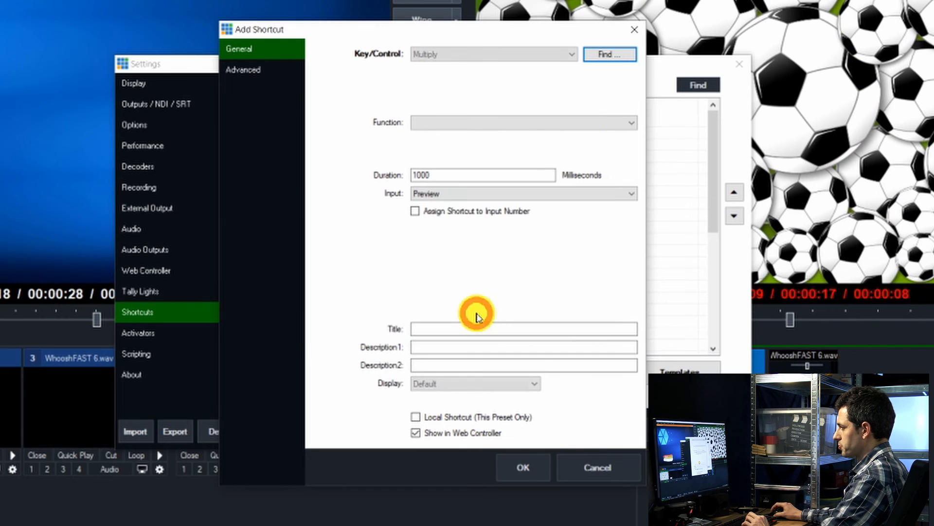
- Set the shortcut's function to OverlayInput1 with input 2 TITULO PINTURA.xaml, and save the shortcut and settings
{"action": "left_click", "coordinate": [530, 126]}
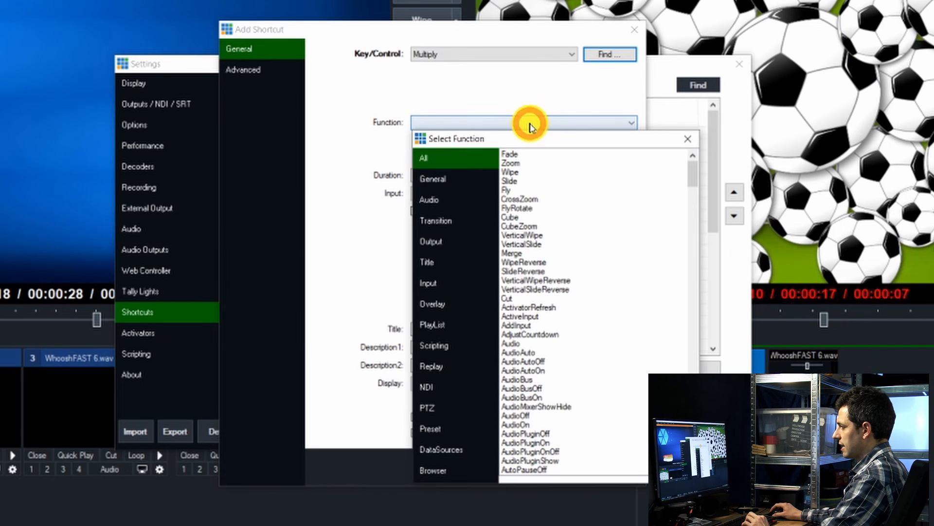
{"action": "left_click", "coordinate": [474, 305]}
{"action": "double_click", "coordinate": [563, 190]}
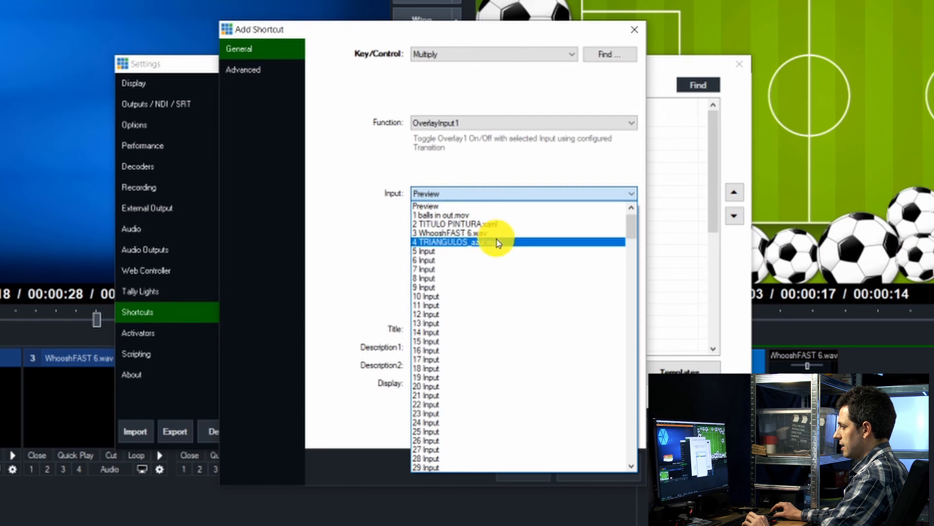
{"action": "left_click", "coordinate": [511, 223]}
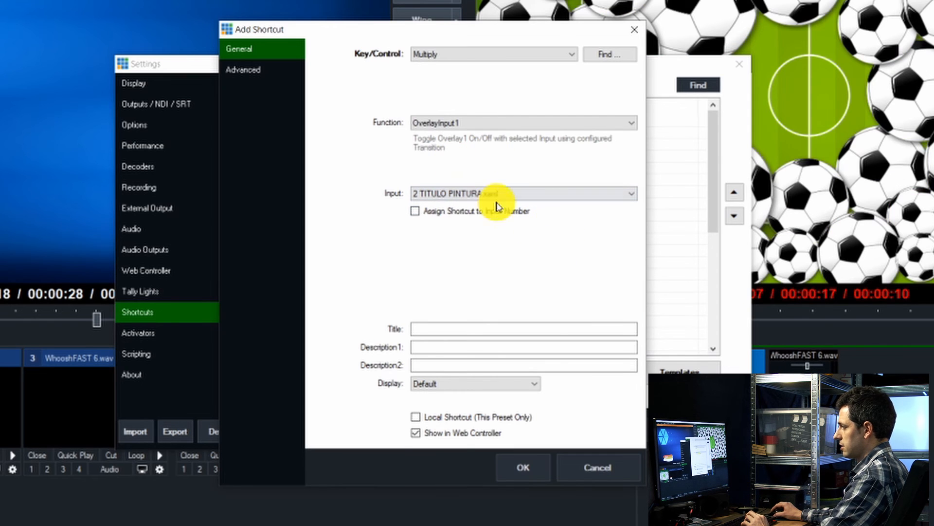
{"action": "left_click", "coordinate": [522, 470]}
{"action": "left_click", "coordinate": [600, 430]}
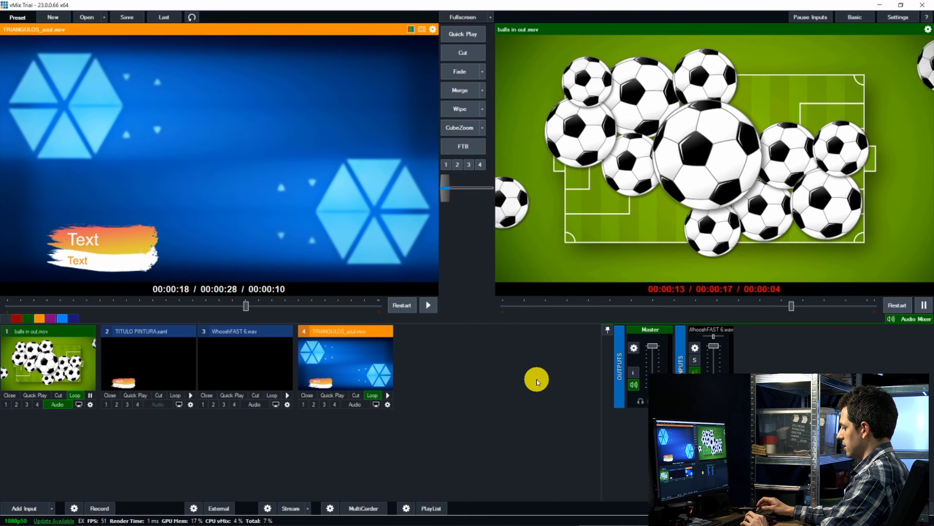
- Test the new shortcut by toggling the title over balls in out.mov in the program several times
{"action": "key", "text": "F1"}
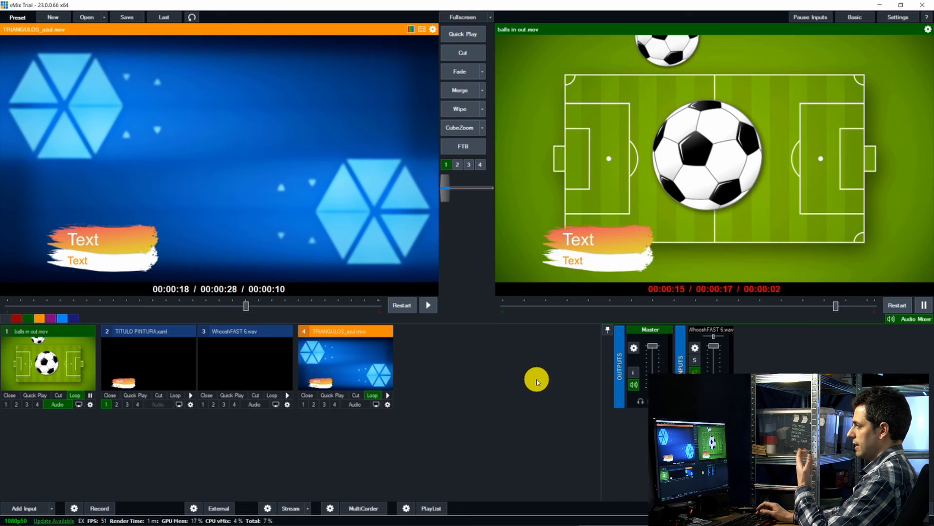
{"action": "key", "text": "F1"}
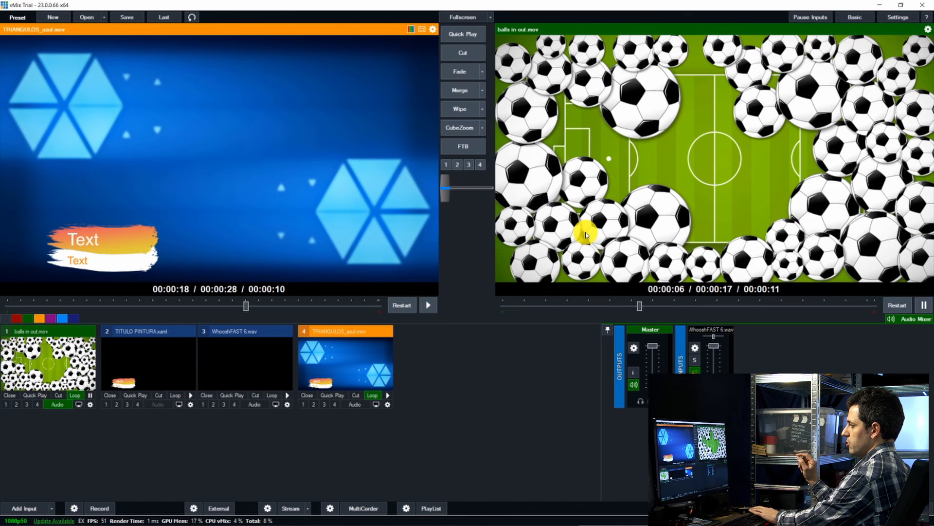
{"action": "key", "text": "F1"}
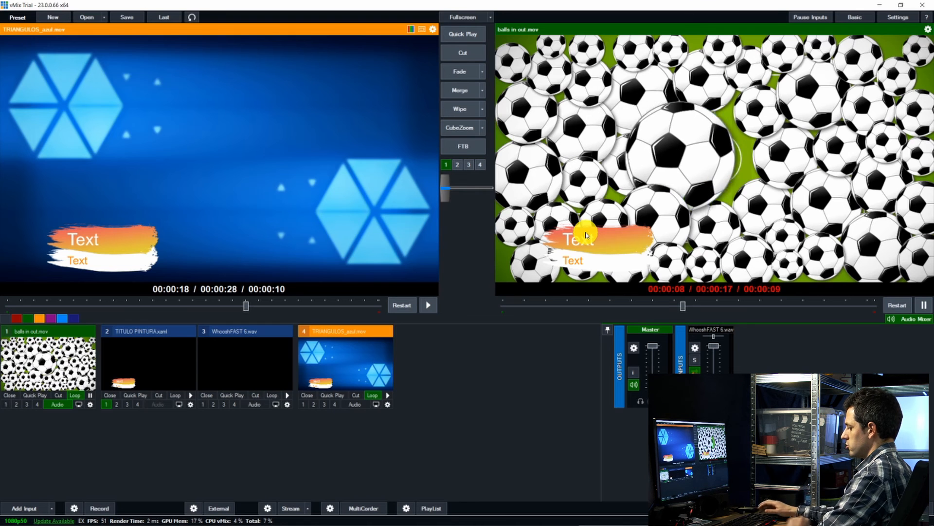
{"action": "key", "text": "F1"}
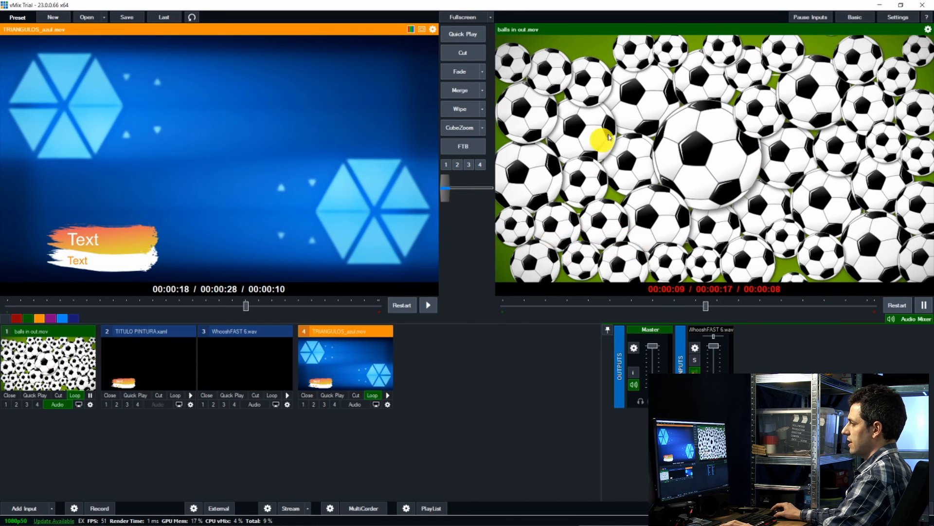
{"action": "key", "text": "F1"}
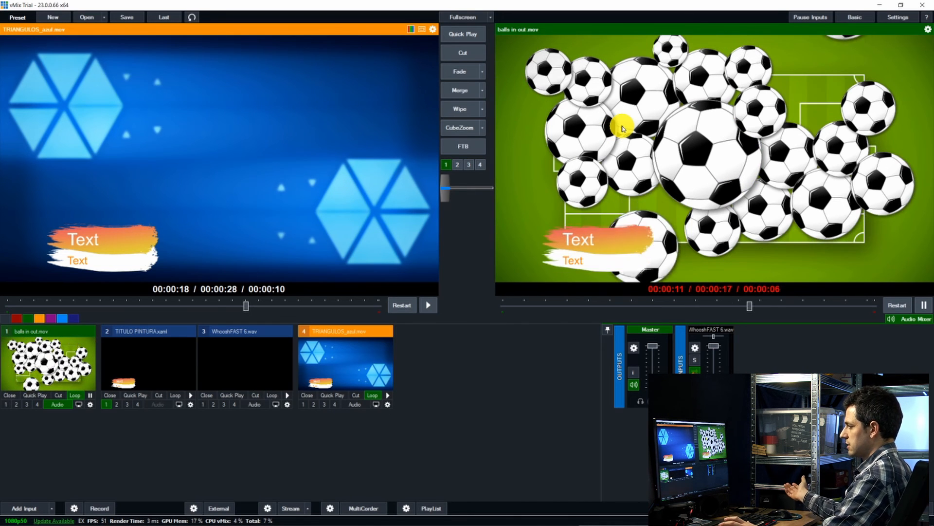